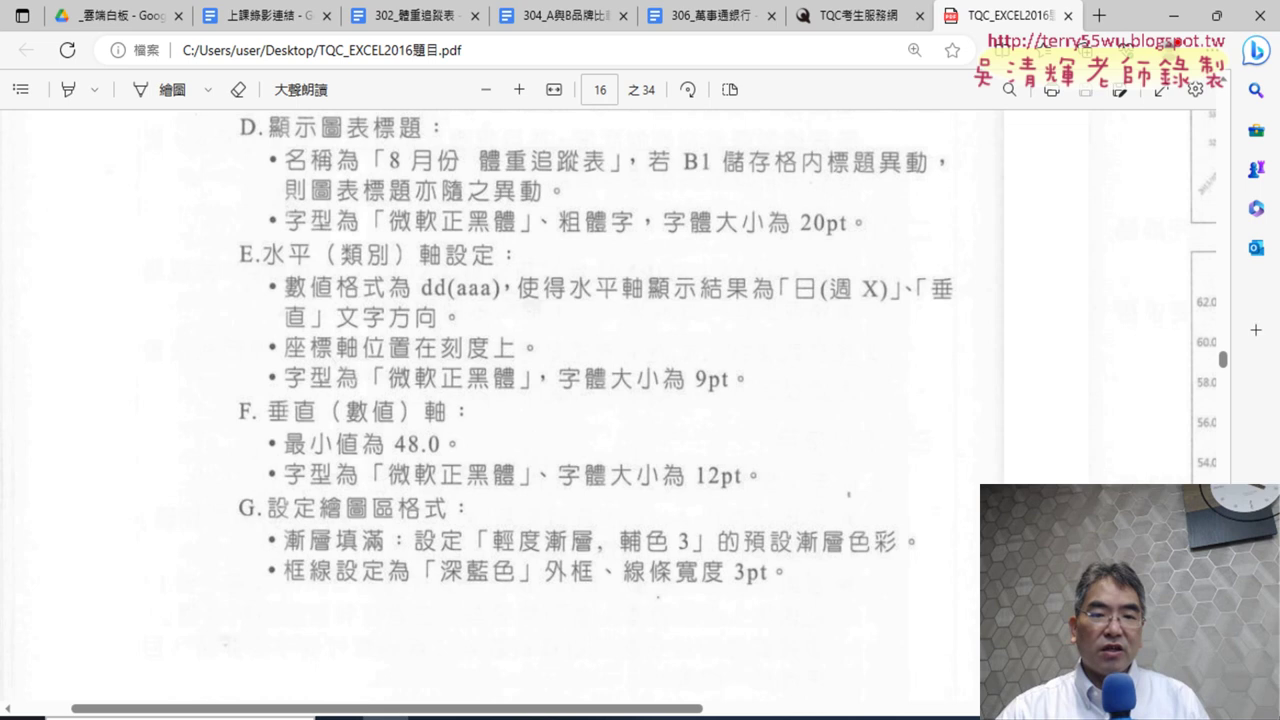
Switch from the exam PDF in Edge back to the Excel workbook EXD03
{"action": "key", "text": "alt+Tab"}
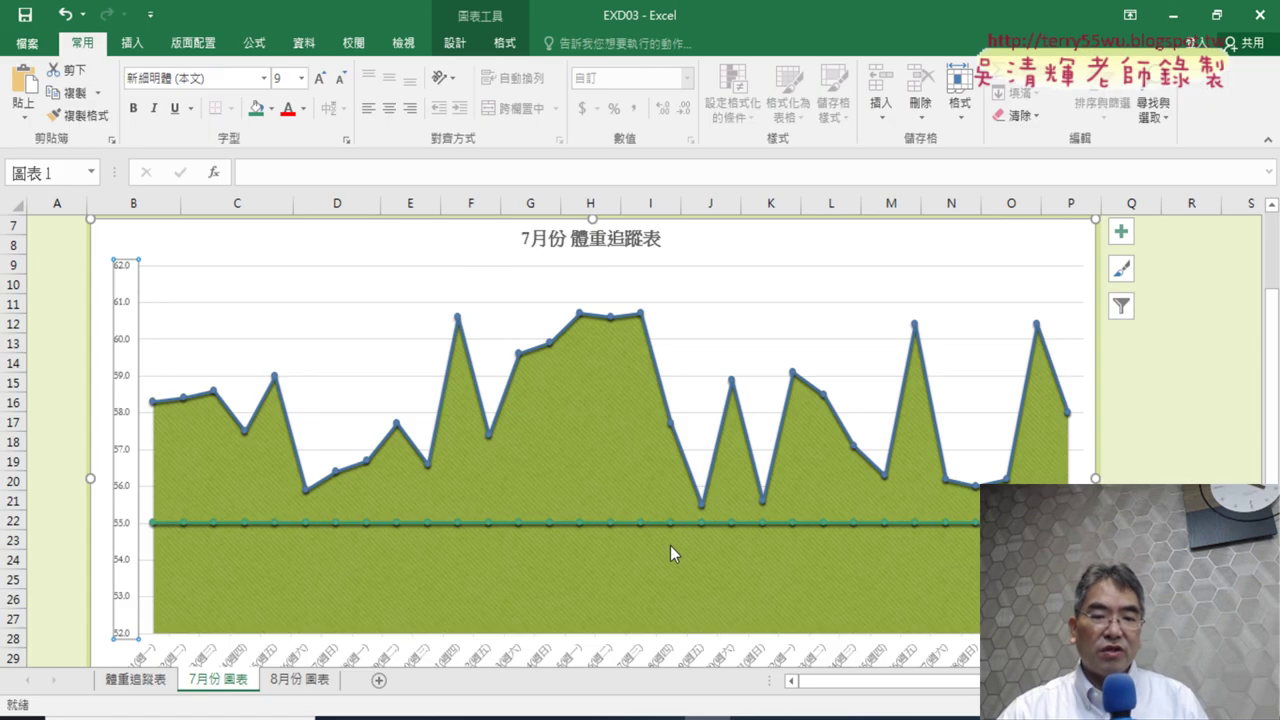
Go to the 8月份 圖表 sheet and review the exam requirements PDF before returning to Excel
{"action": "left_click", "coordinate": [307, 682]}
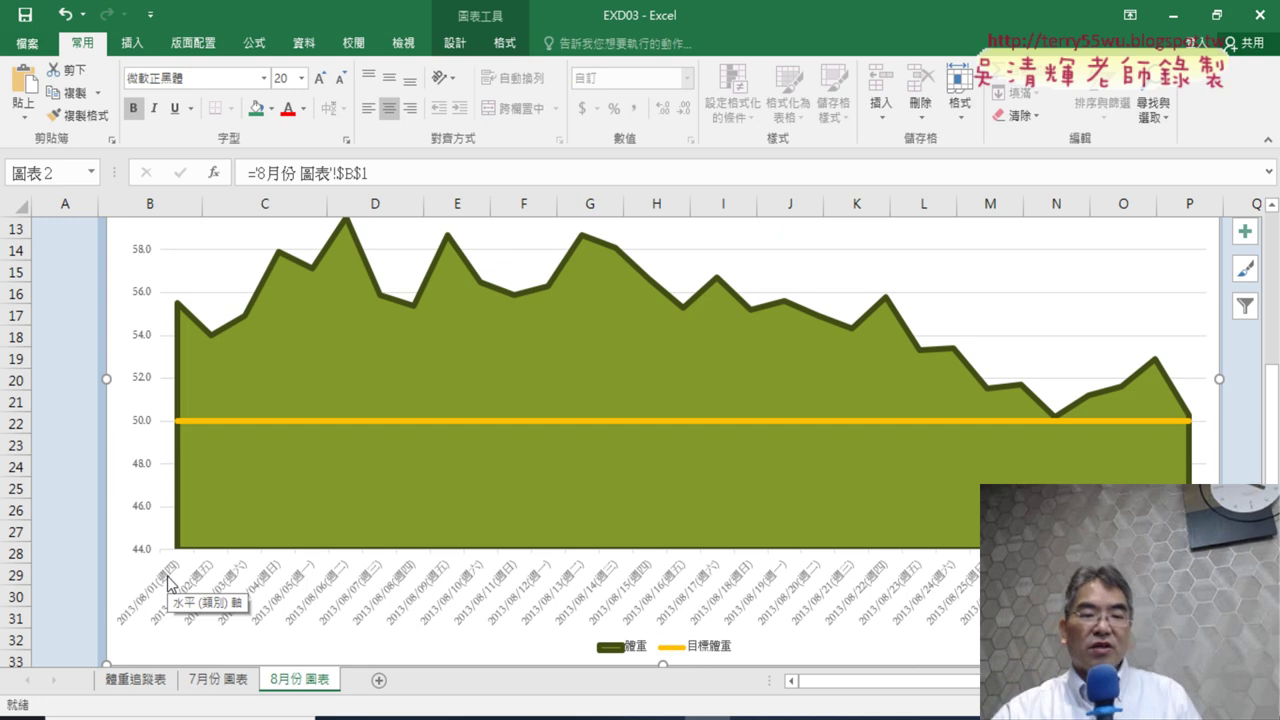
{"action": "left_click", "coordinate": [385, 712]}
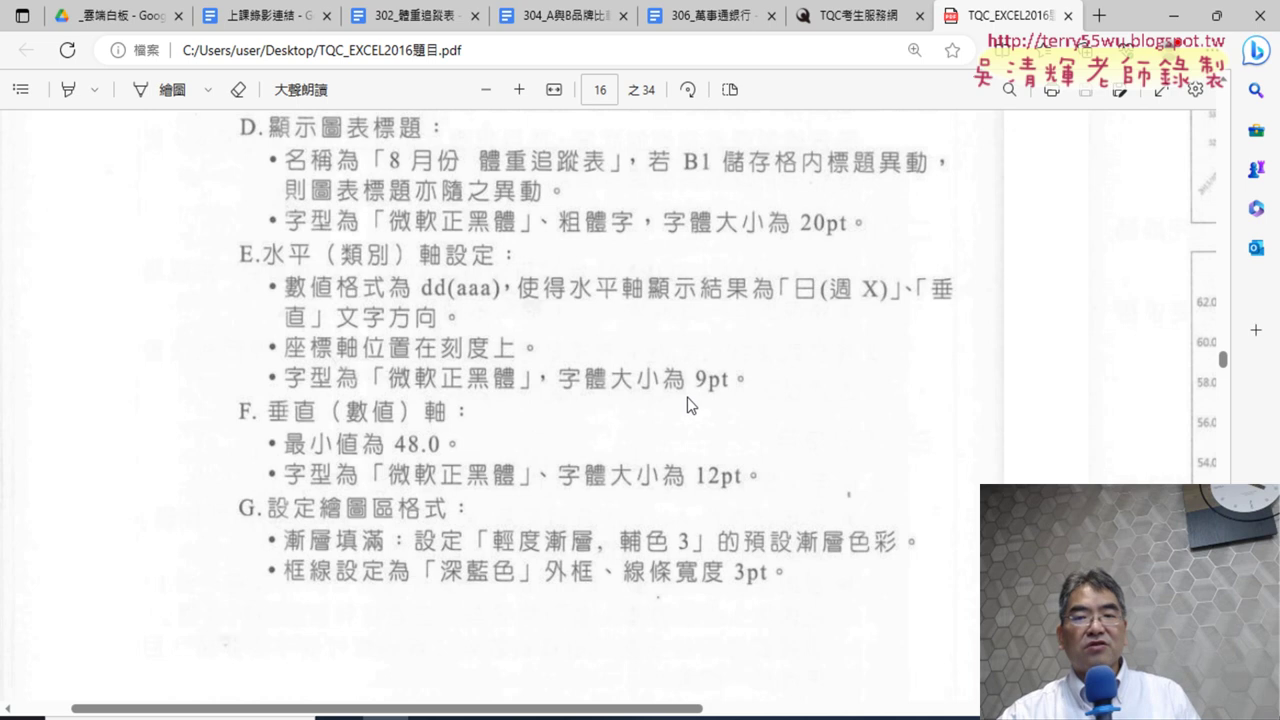
{"action": "left_click", "coordinate": [1170, 22]}
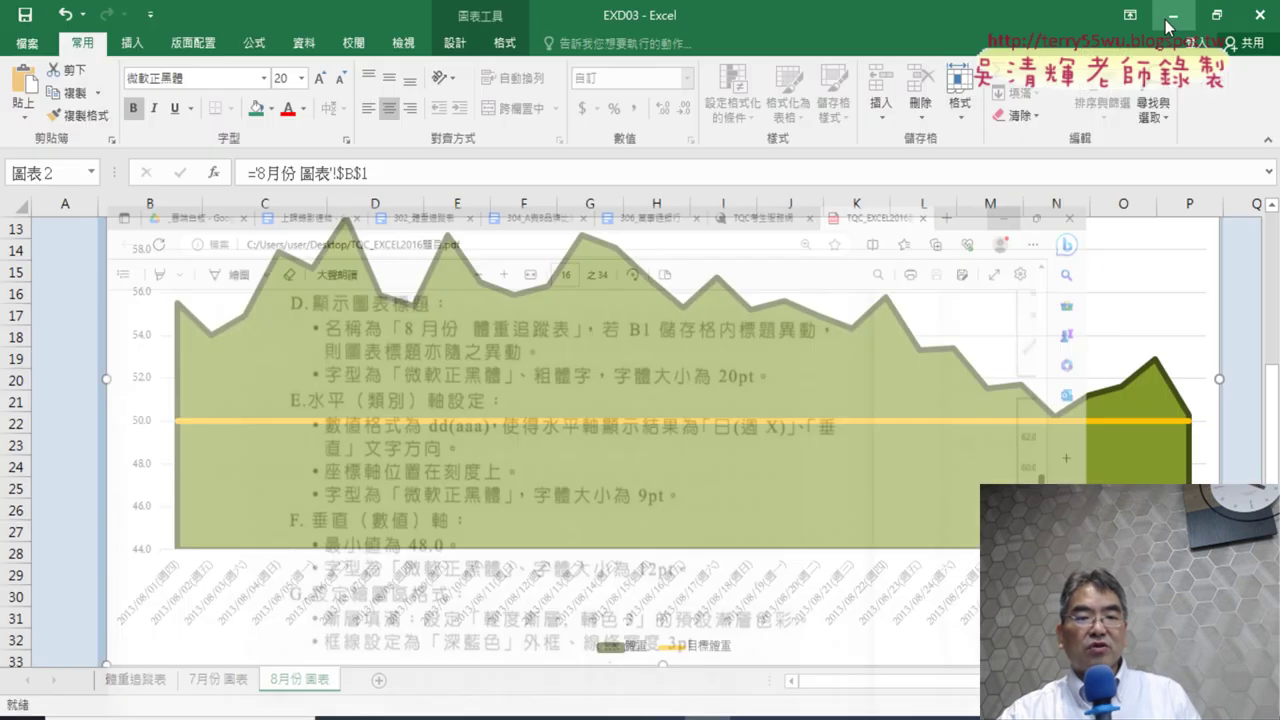
Open Format Axis for the August chart's horizontal date axis, with 座標軸選項 collapsed
{"action": "left_click", "coordinate": [440, 585]}
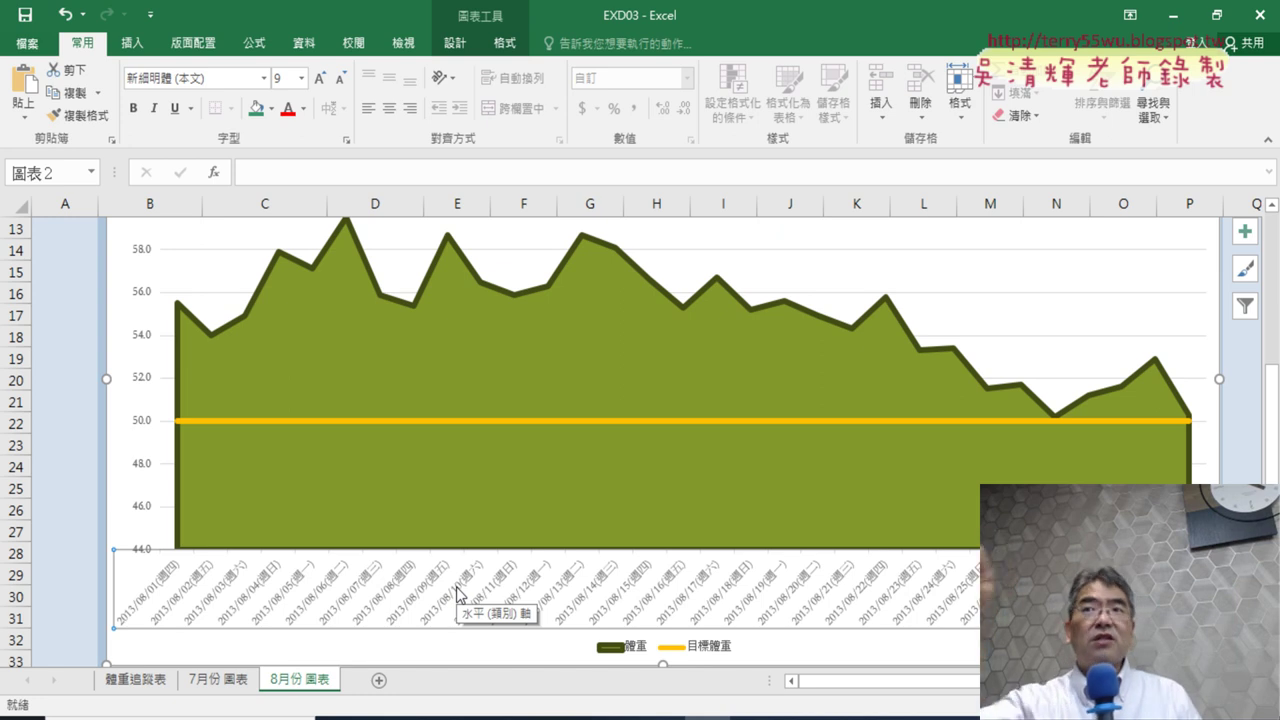
{"action": "right_click", "coordinate": [478, 597]}
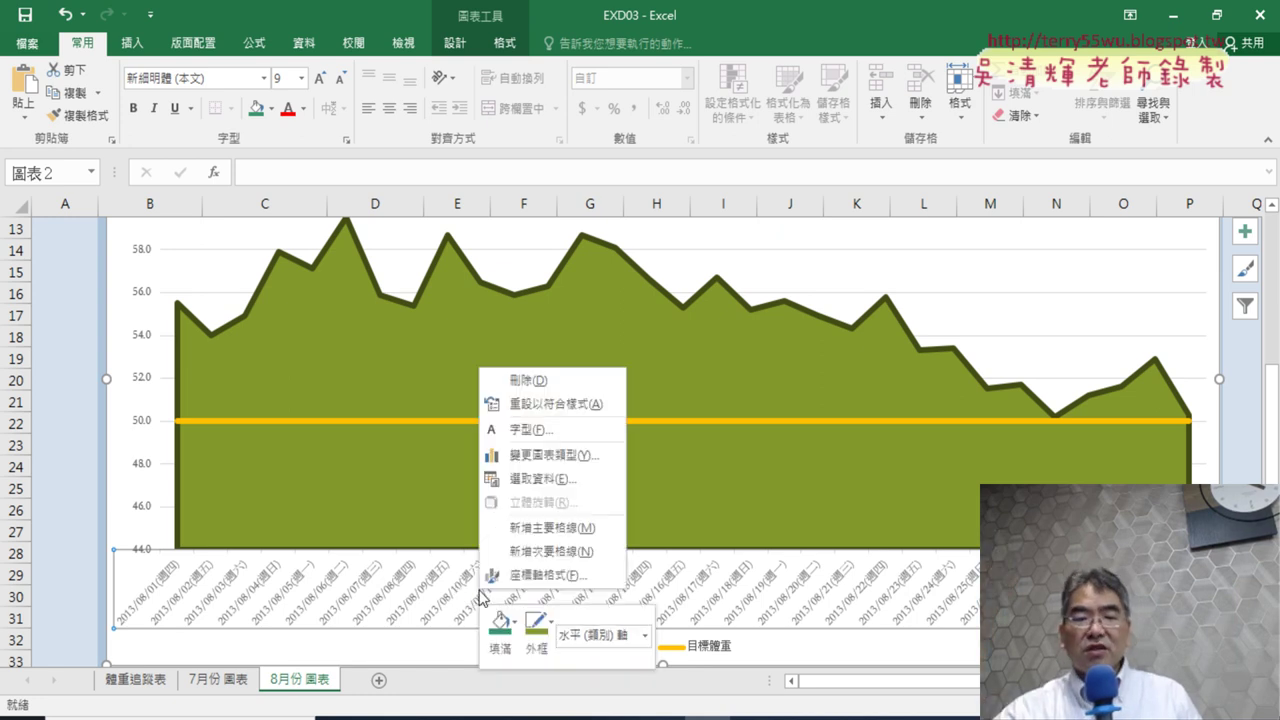
{"action": "left_click", "coordinate": [549, 576]}
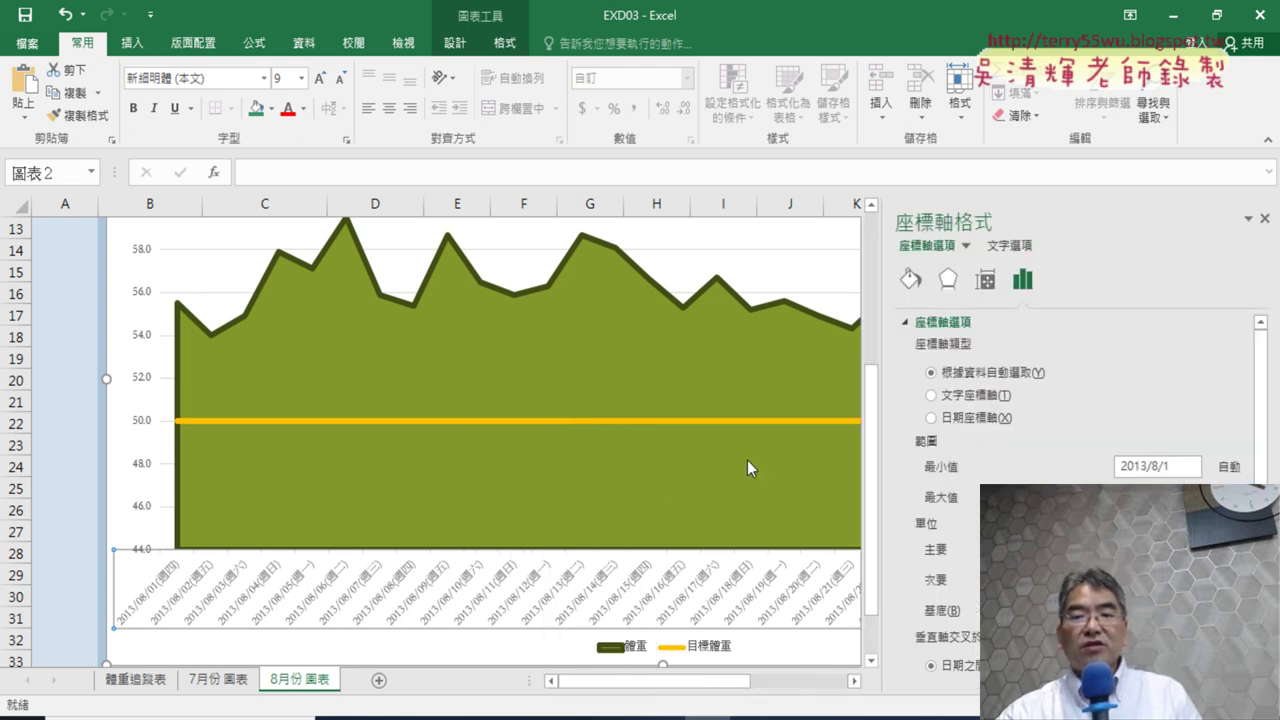
{"action": "scroll", "coordinate": [1148, 372], "scroll_direction": "down", "scroll_amount": 2}
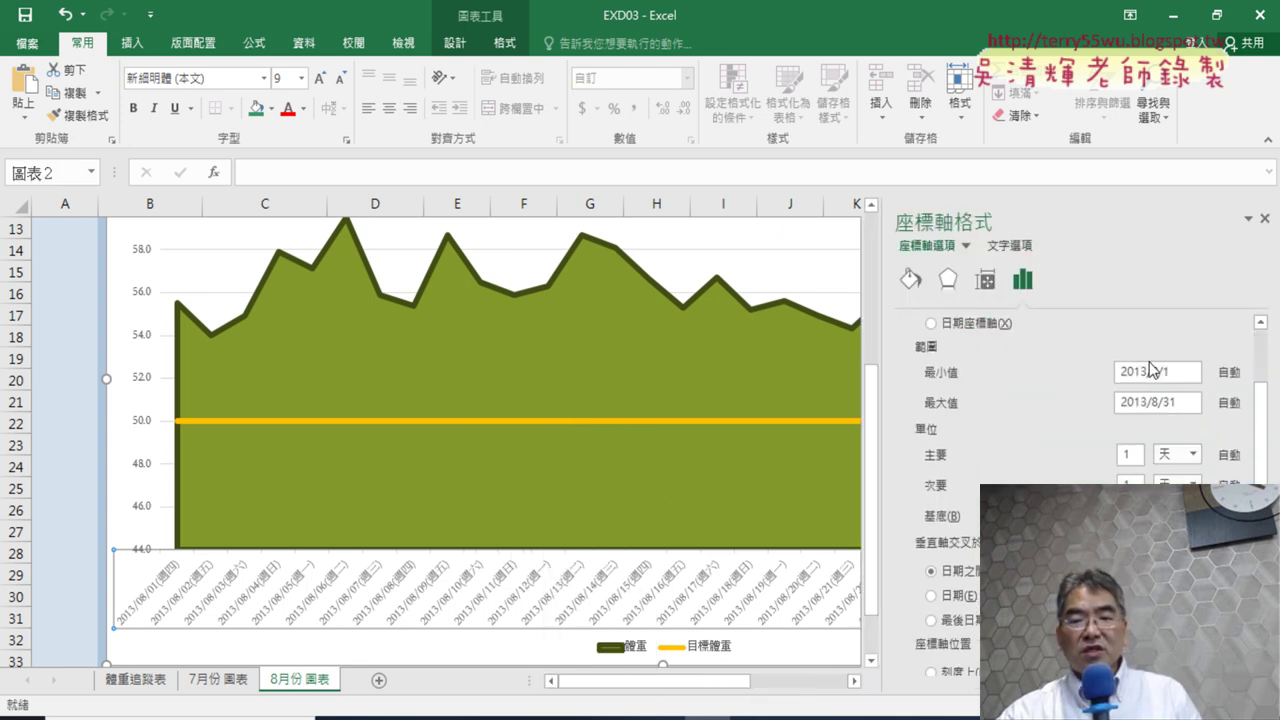
{"action": "scroll", "coordinate": [1150, 370], "scroll_direction": "down", "scroll_amount": 3}
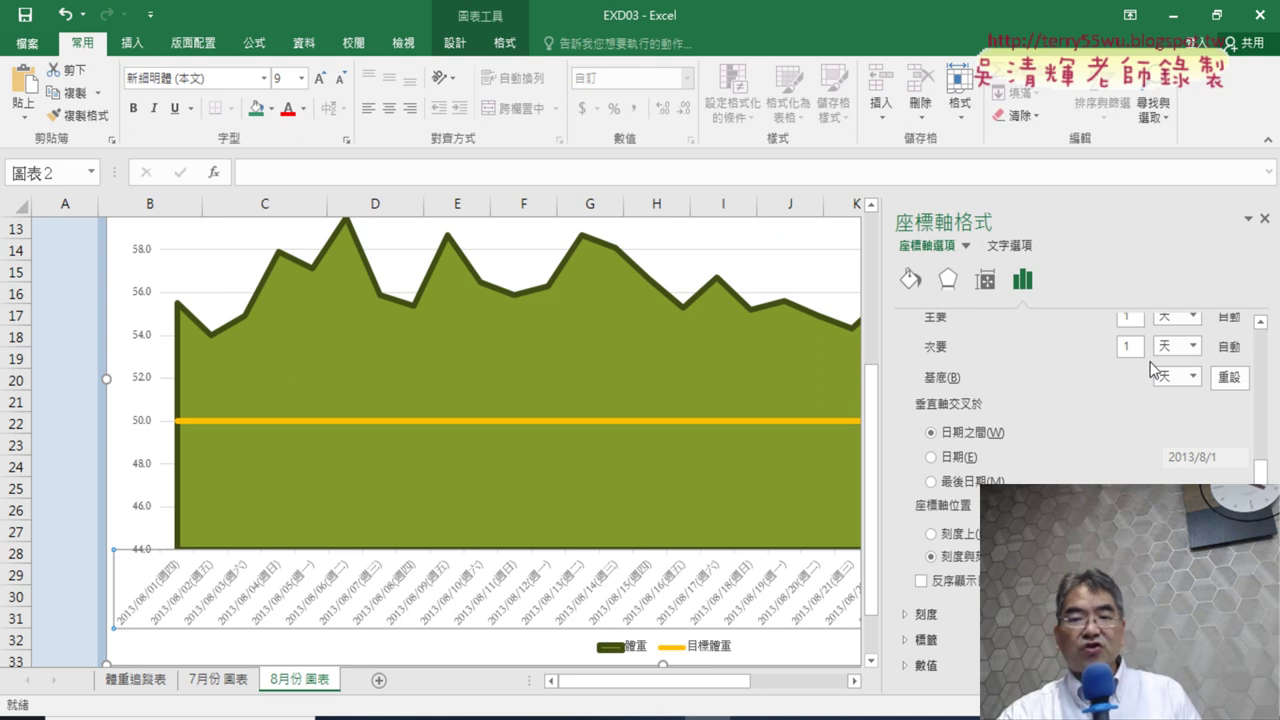
{"action": "scroll", "coordinate": [1150, 355], "scroll_direction": "up", "scroll_amount": 3}
{"action": "scroll", "coordinate": [1115, 340], "scroll_direction": "up", "scroll_amount": 2}
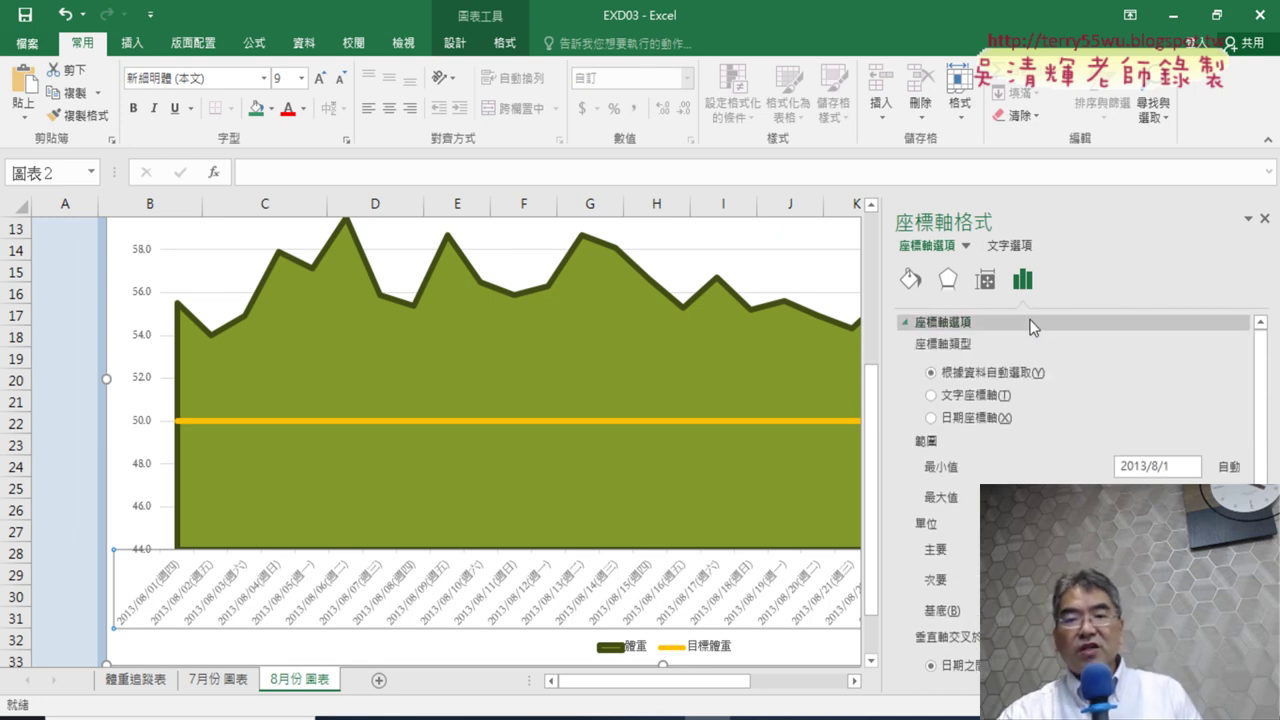
{"action": "left_click", "coordinate": [905, 322]}
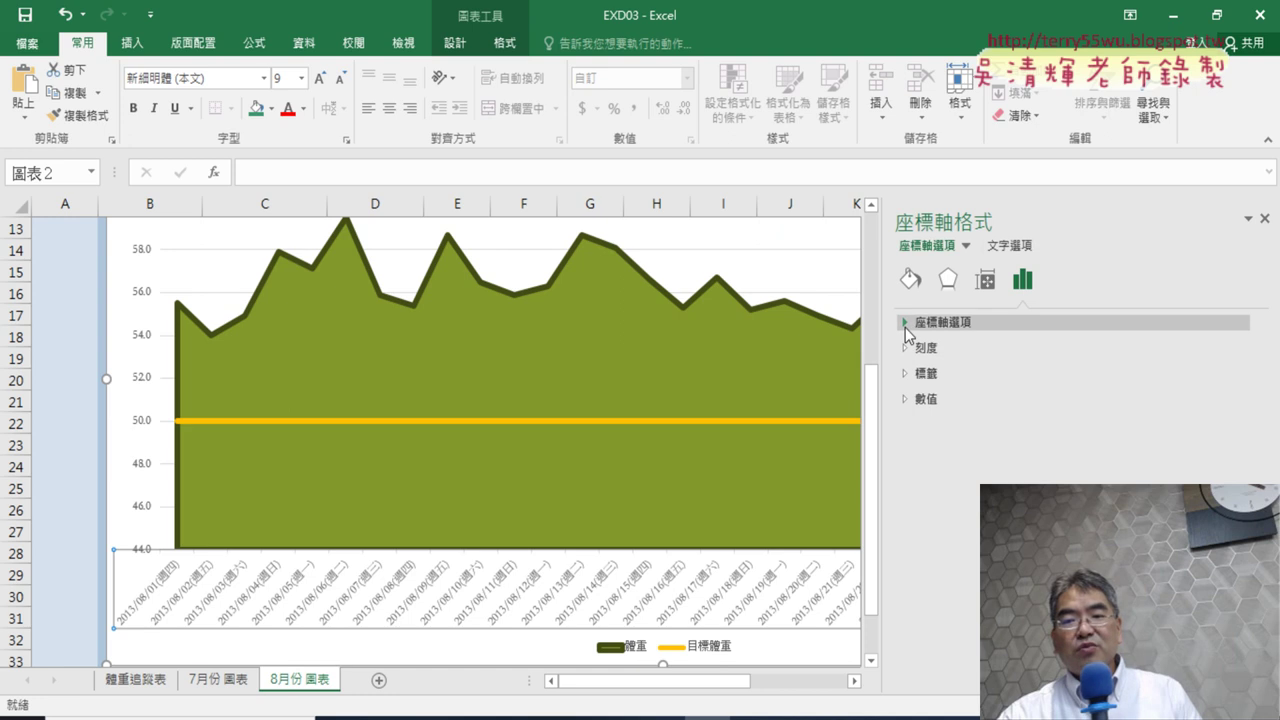
{"action": "left_click", "coordinate": [905, 322]}
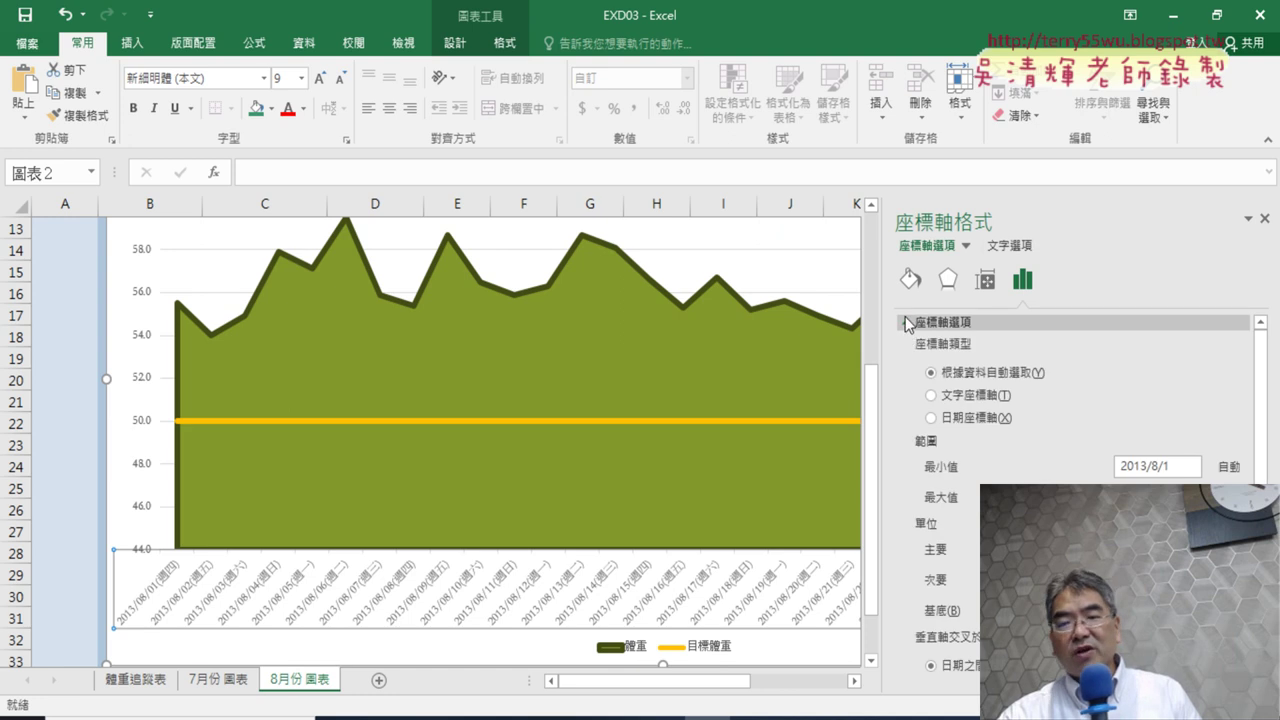
{"action": "left_click", "coordinate": [905, 322]}
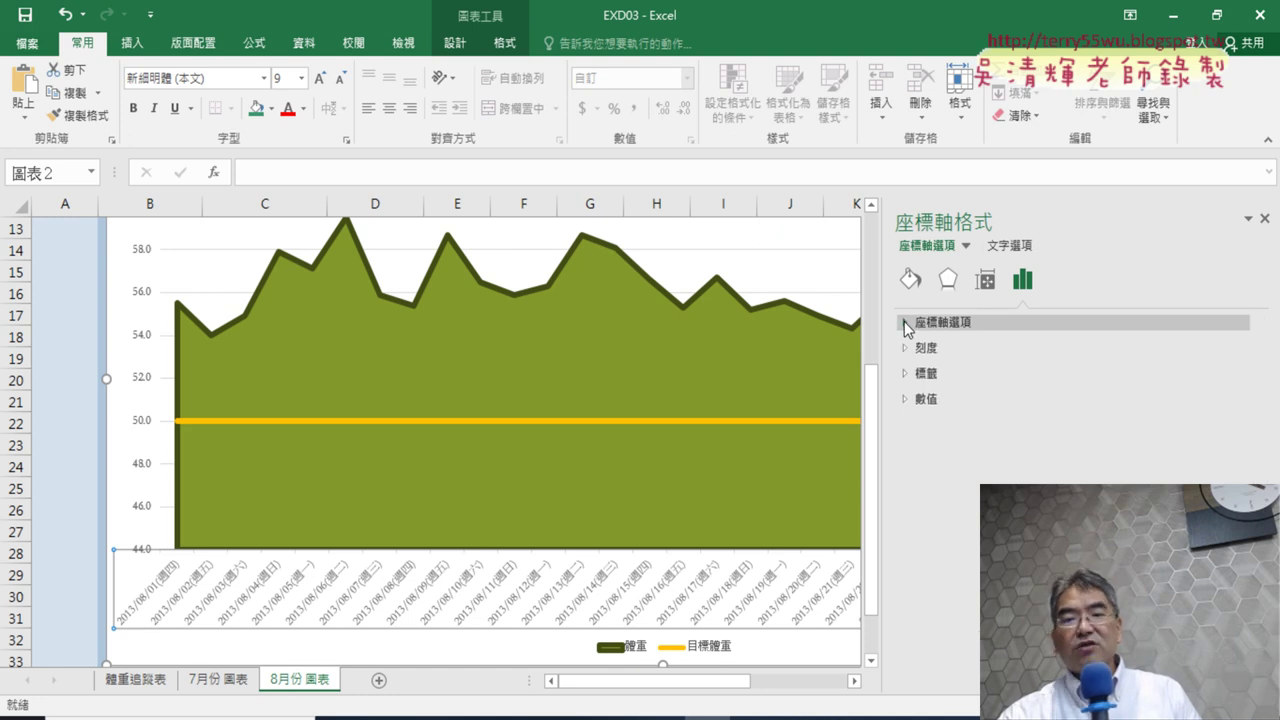
Expand the axis 數值 settings and select the existing custom yyyy/mm format code
{"action": "left_click", "coordinate": [904, 400]}
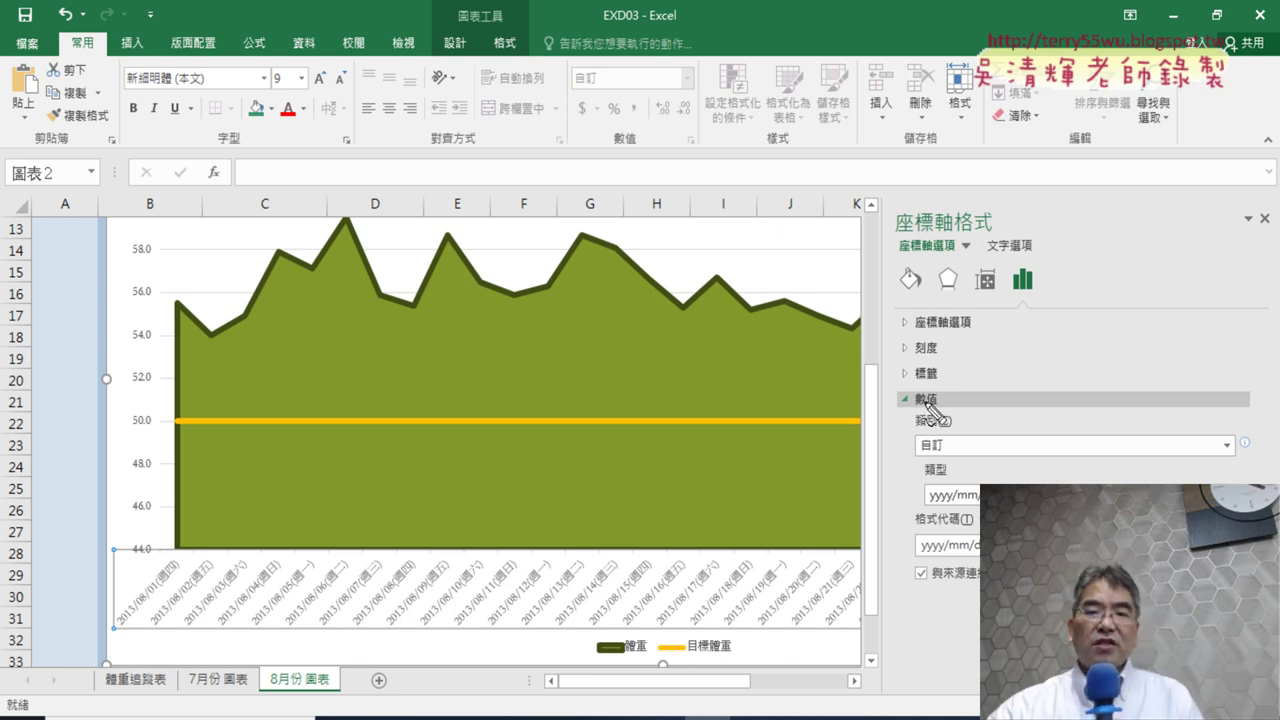
{"action": "left_click_drag", "start_coordinate": [948, 398], "coordinate": [946, 404]}
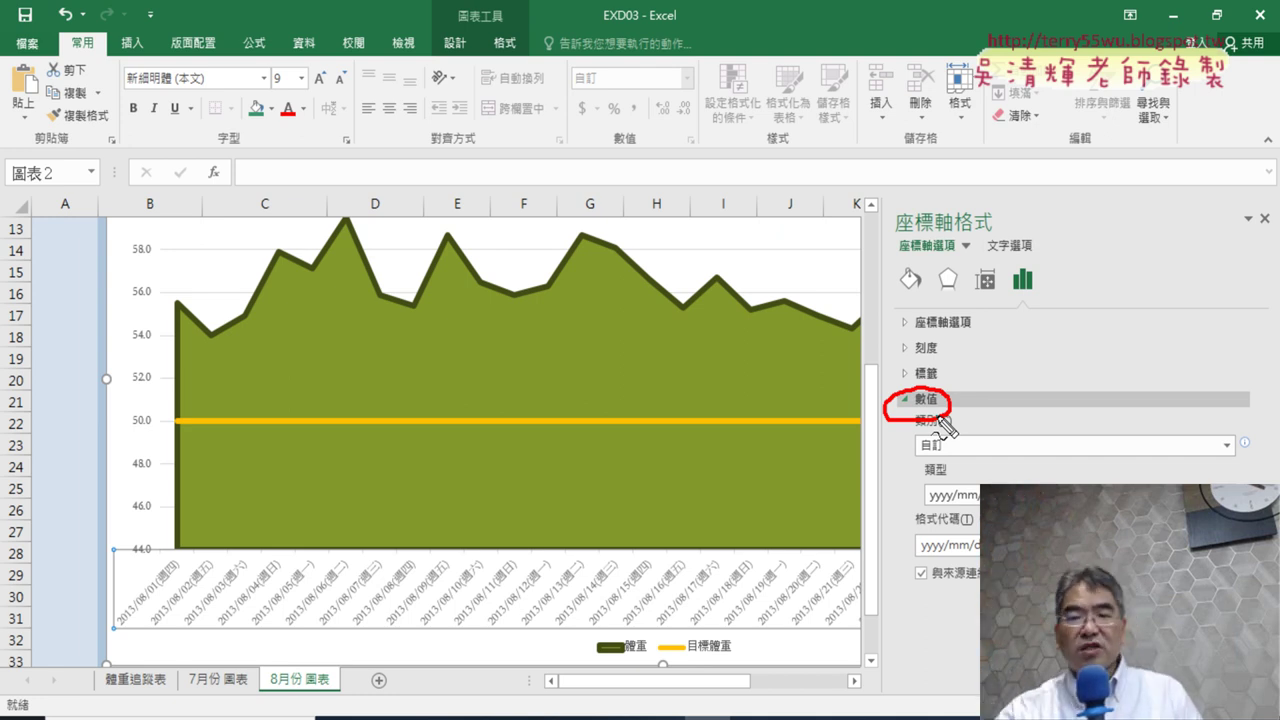
{"action": "left_click_drag", "start_coordinate": [918, 456], "coordinate": [940, 455]}
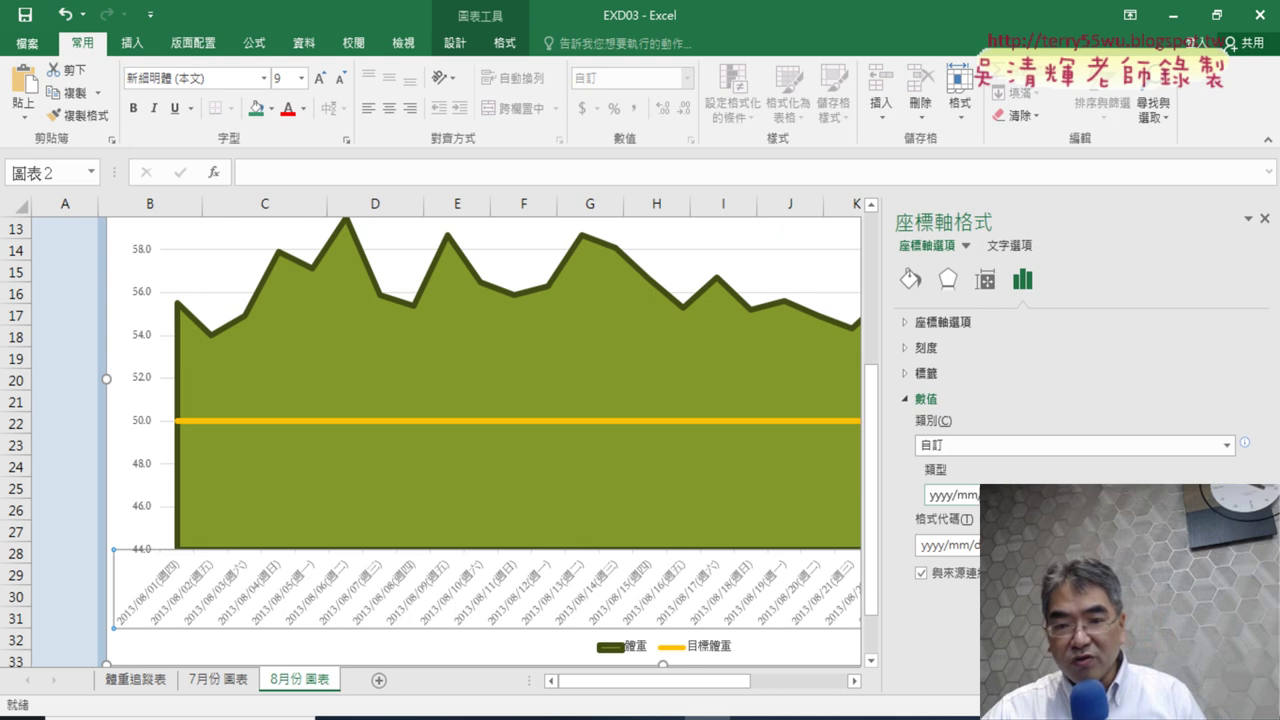
{"action": "left_click", "coordinate": [1227, 495]}
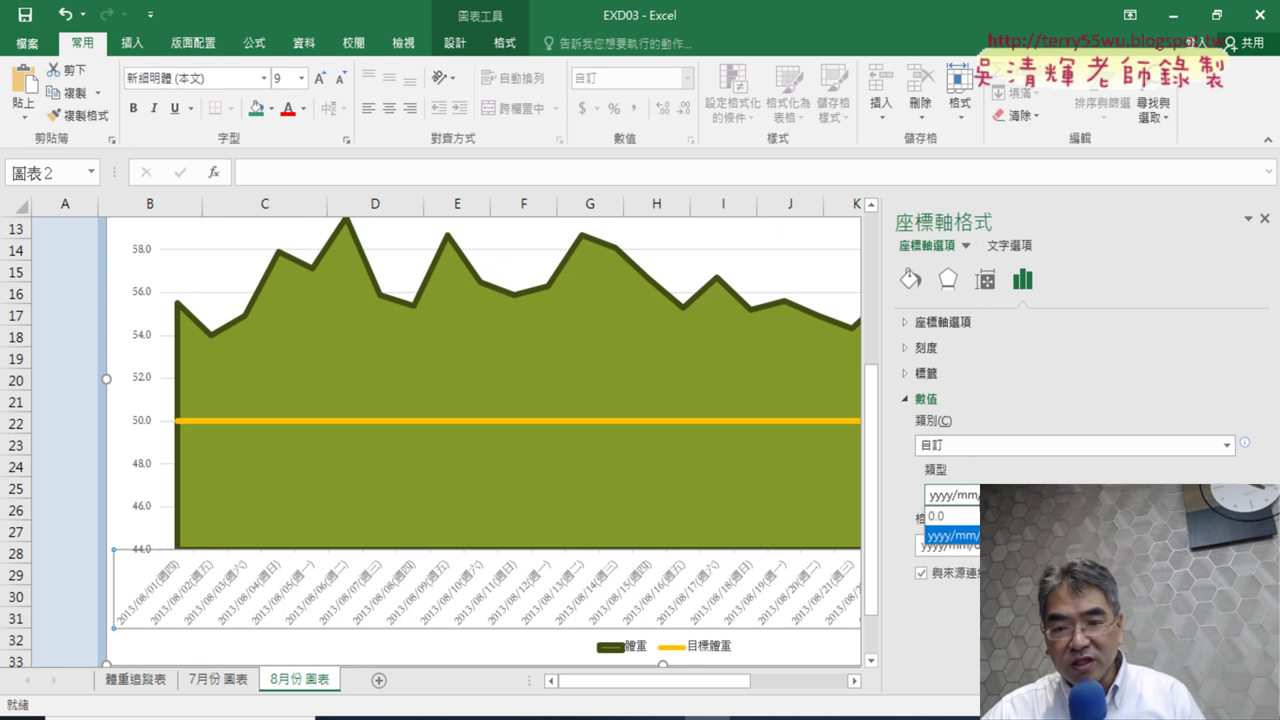
{"action": "left_click", "coordinate": [1110, 480]}
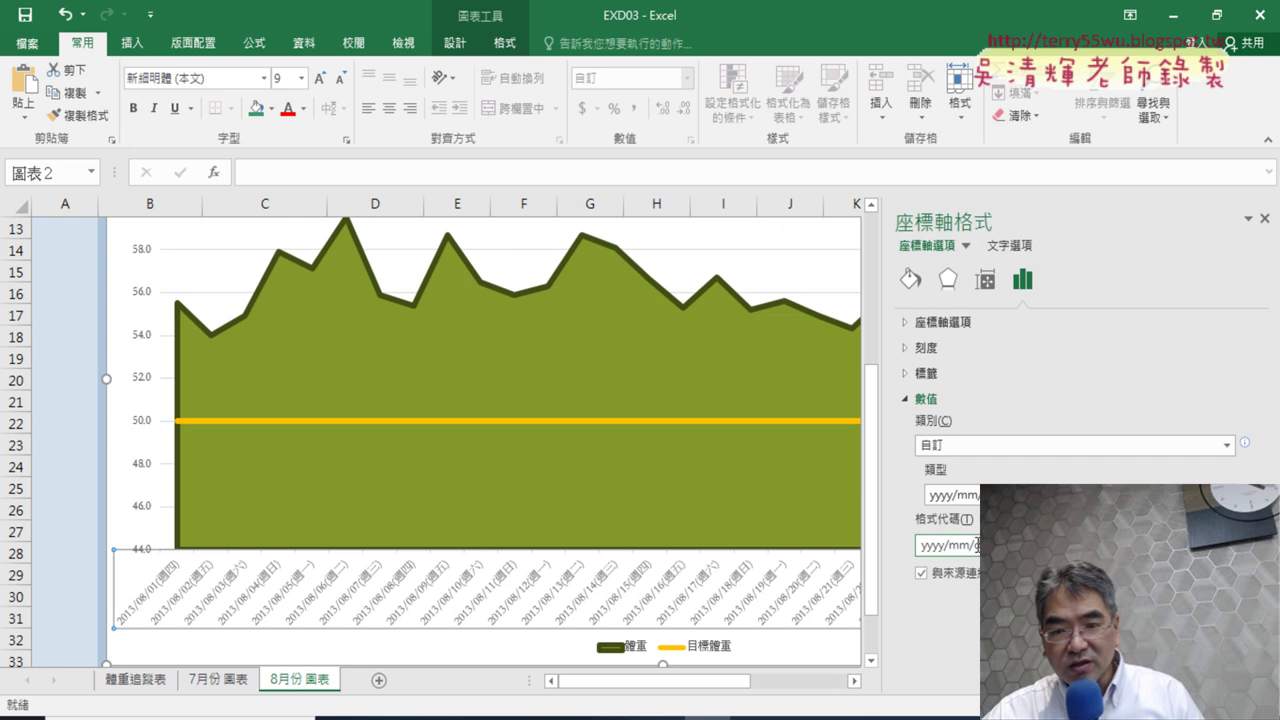
{"action": "left_click_drag", "start_coordinate": [975, 545], "coordinate": [848, 550]}
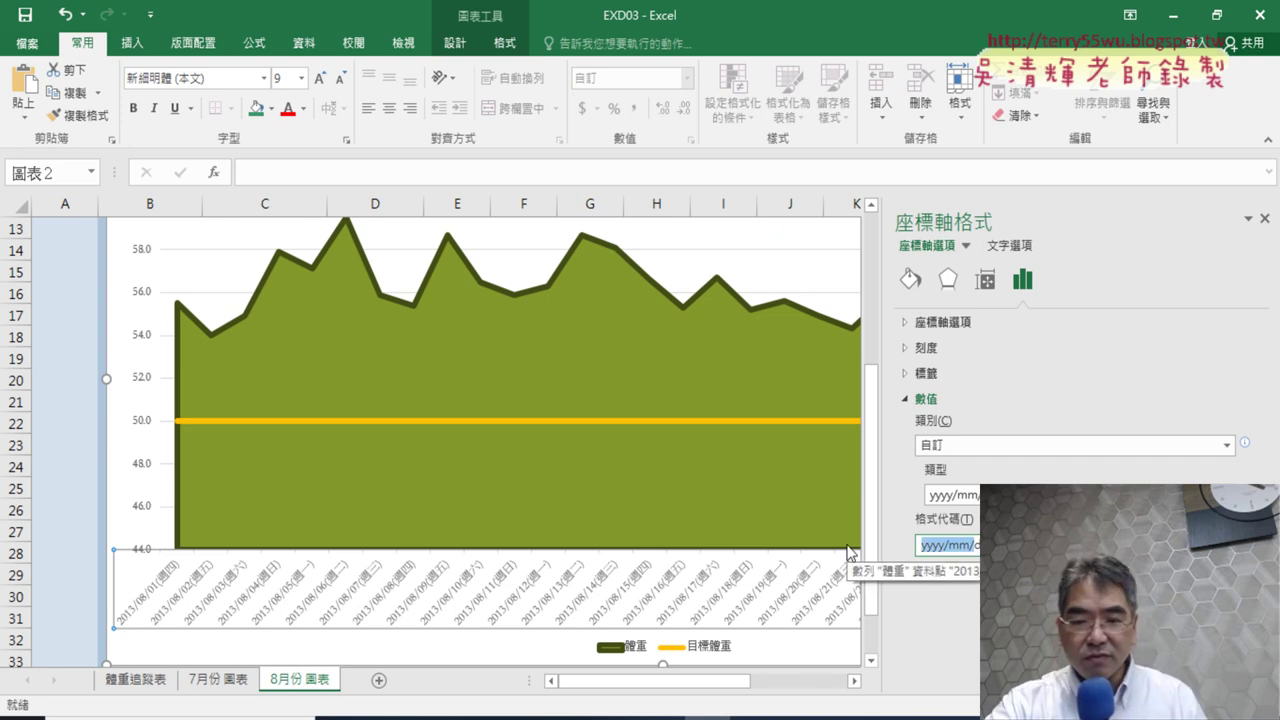
Apply custom format code dd(aaa) so dates read like 01(週四)
{"action": "type", "text": "dd(aaa)"}
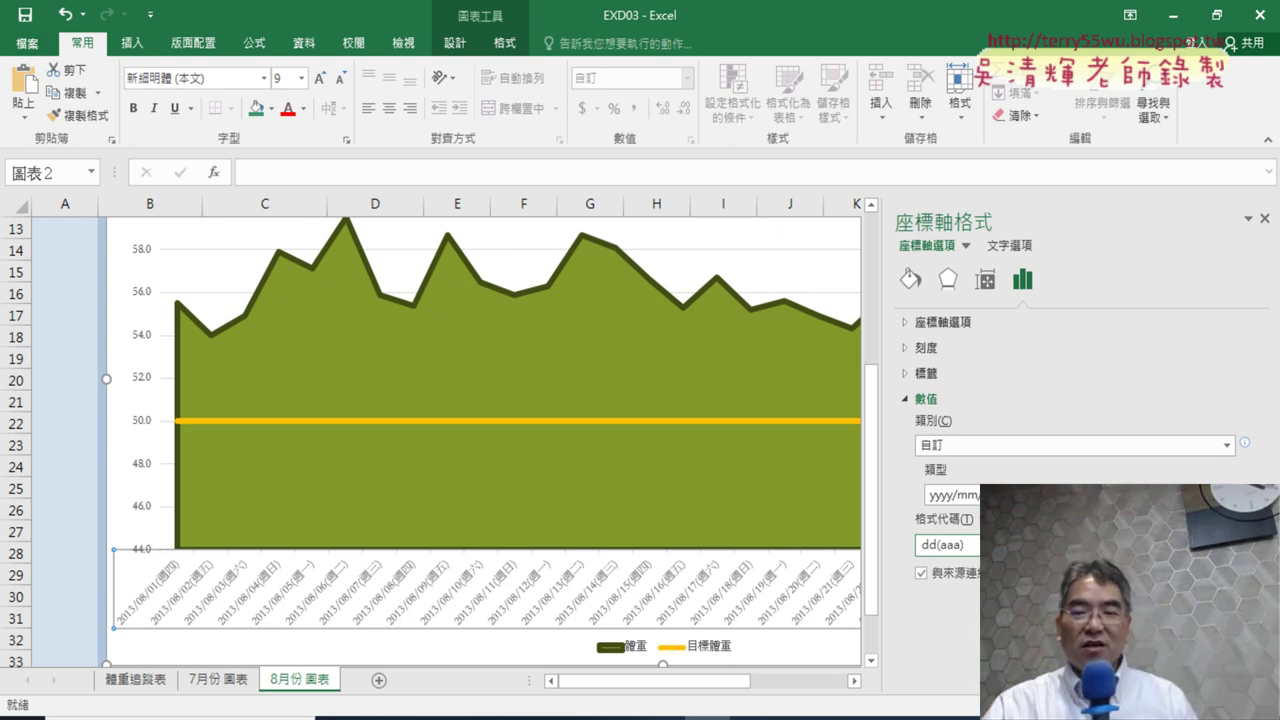
{"action": "key", "text": "Return"}
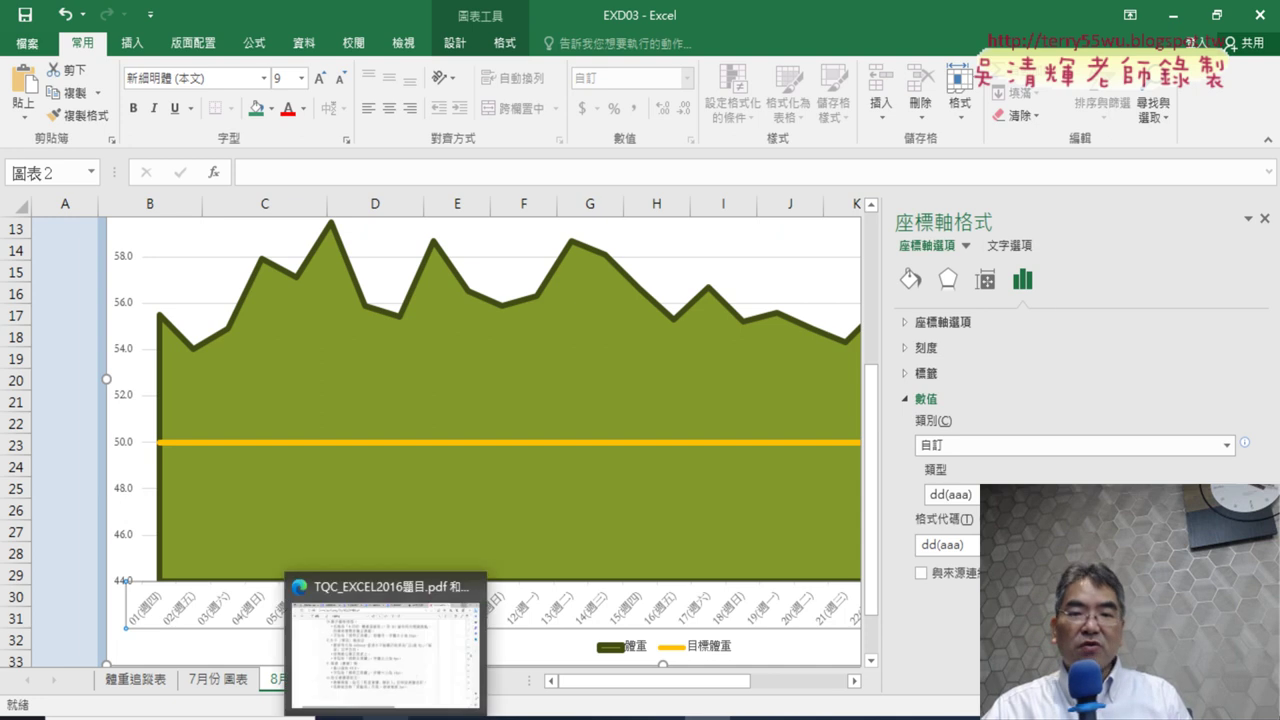
Set the date-axis label text direction to 垂直 (vertical), then check the exam PDF
{"action": "left_click", "coordinate": [914, 396]}
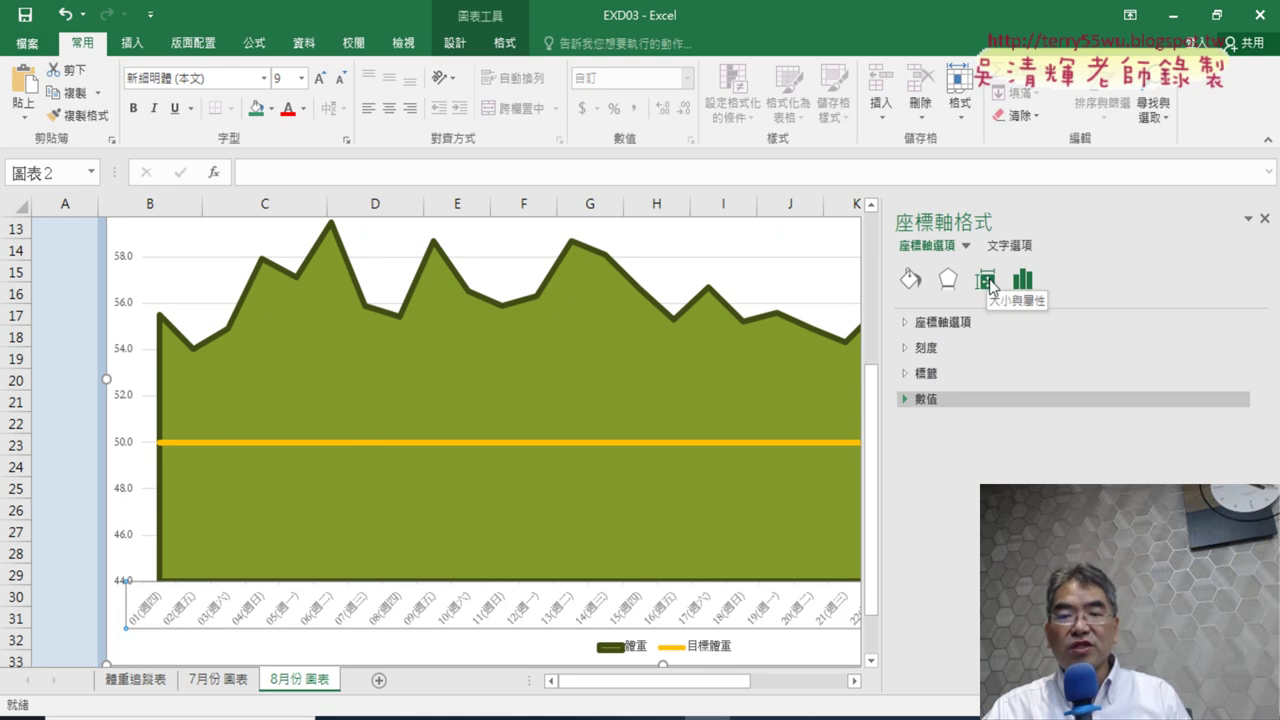
{"action": "left_click", "coordinate": [987, 282]}
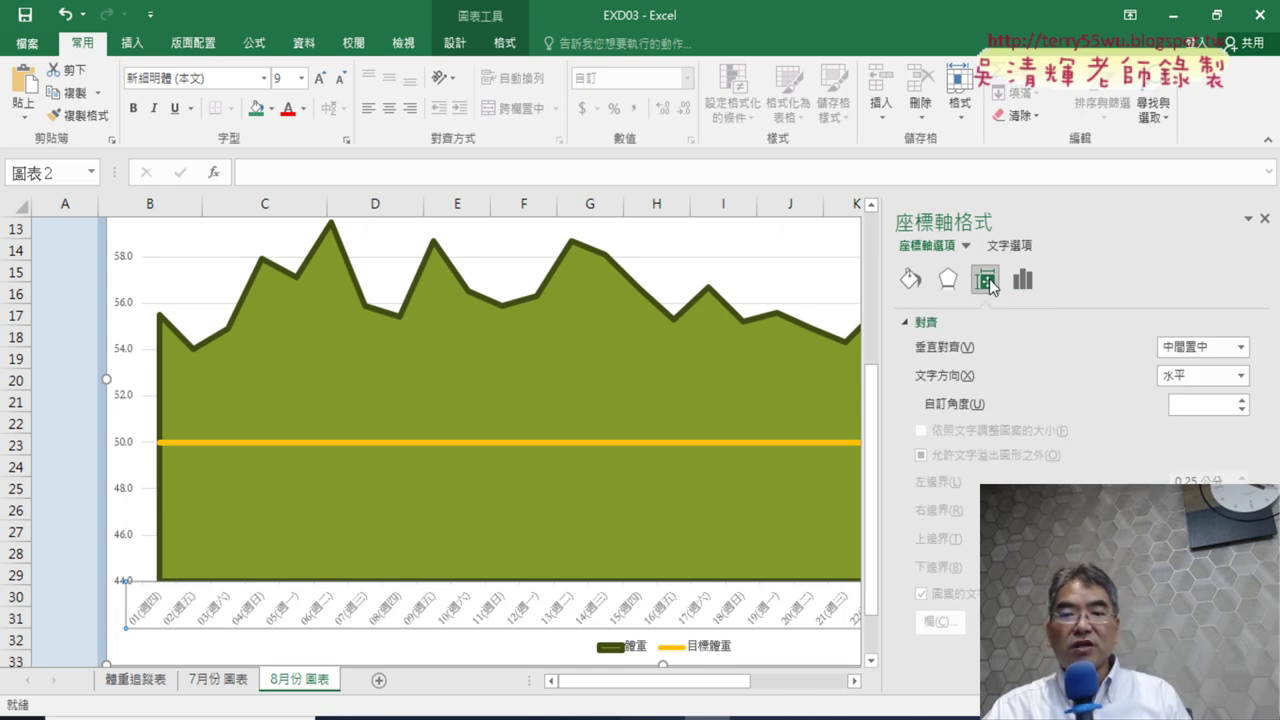
{"action": "left_click", "coordinate": [905, 323]}
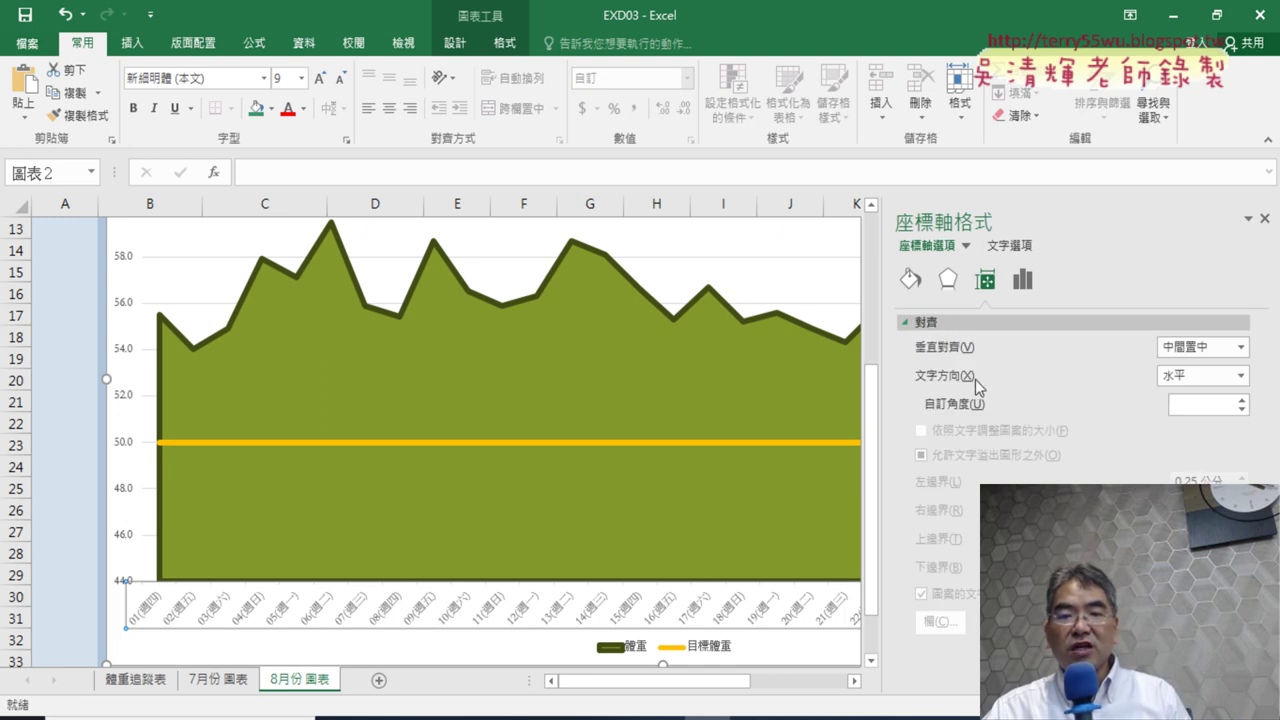
{"action": "left_click", "coordinate": [1191, 376]}
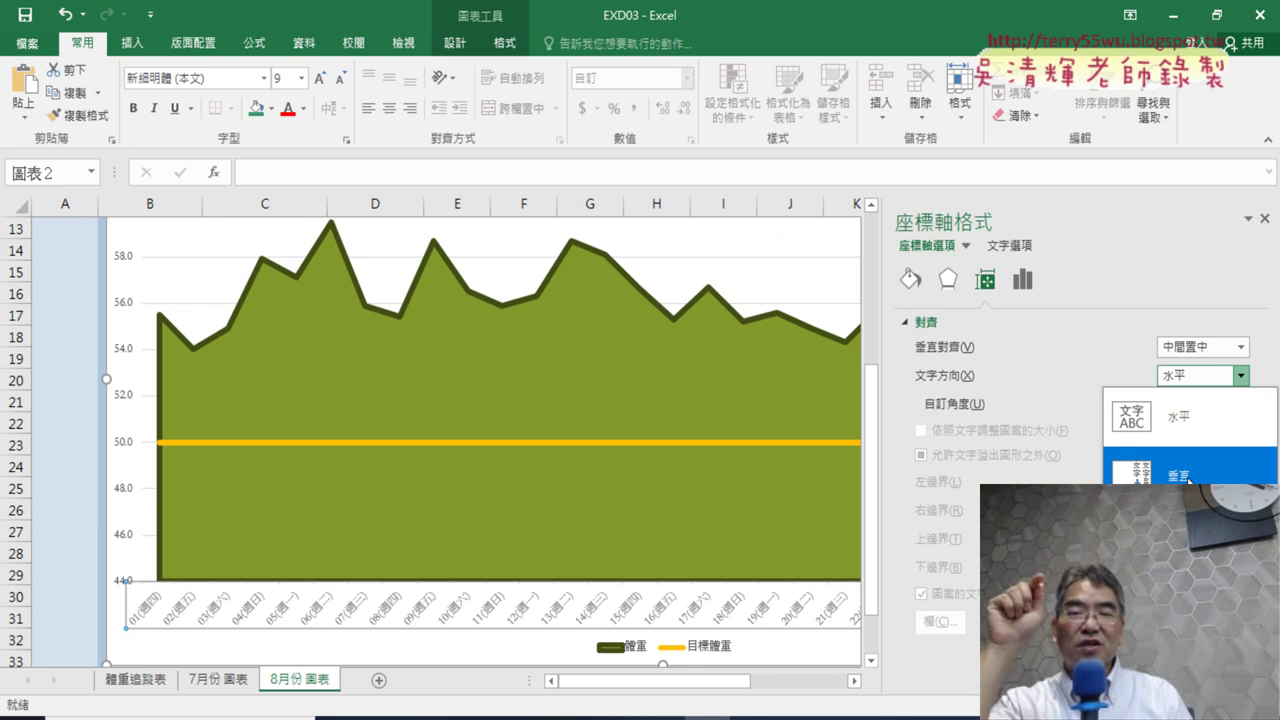
{"action": "left_click", "coordinate": [1188, 481]}
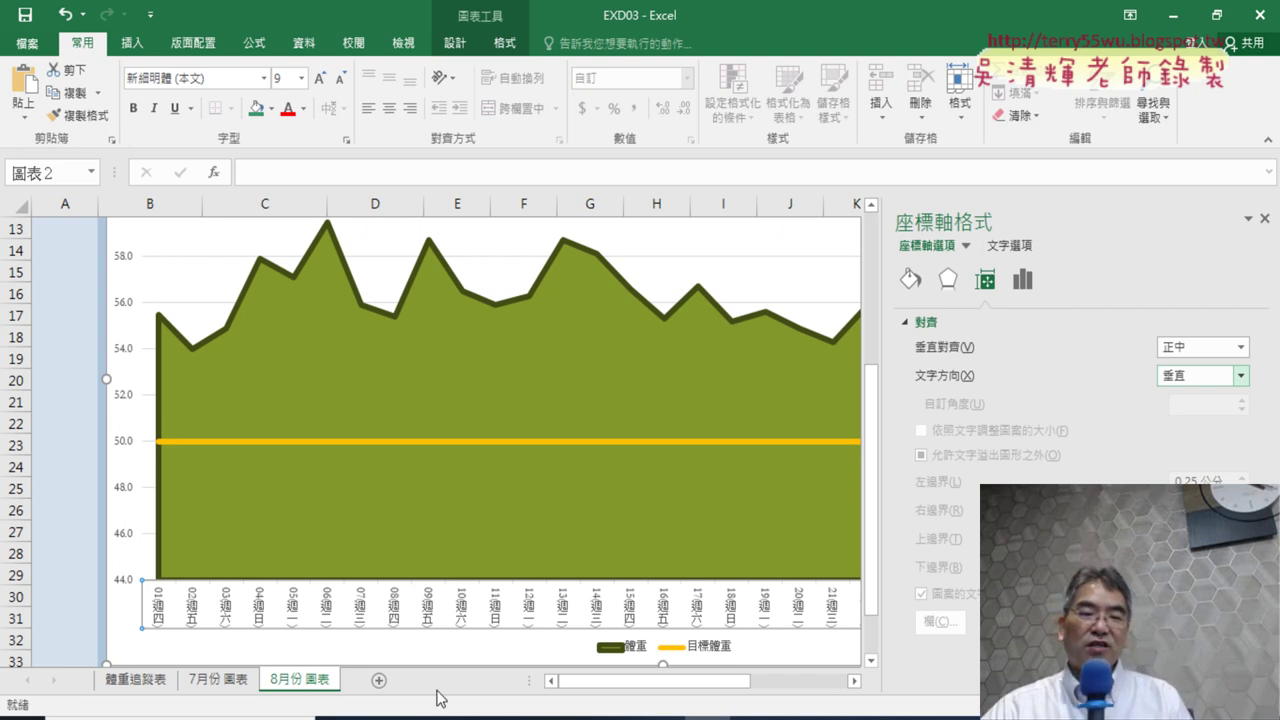
{"action": "key", "text": "alt+Tab"}
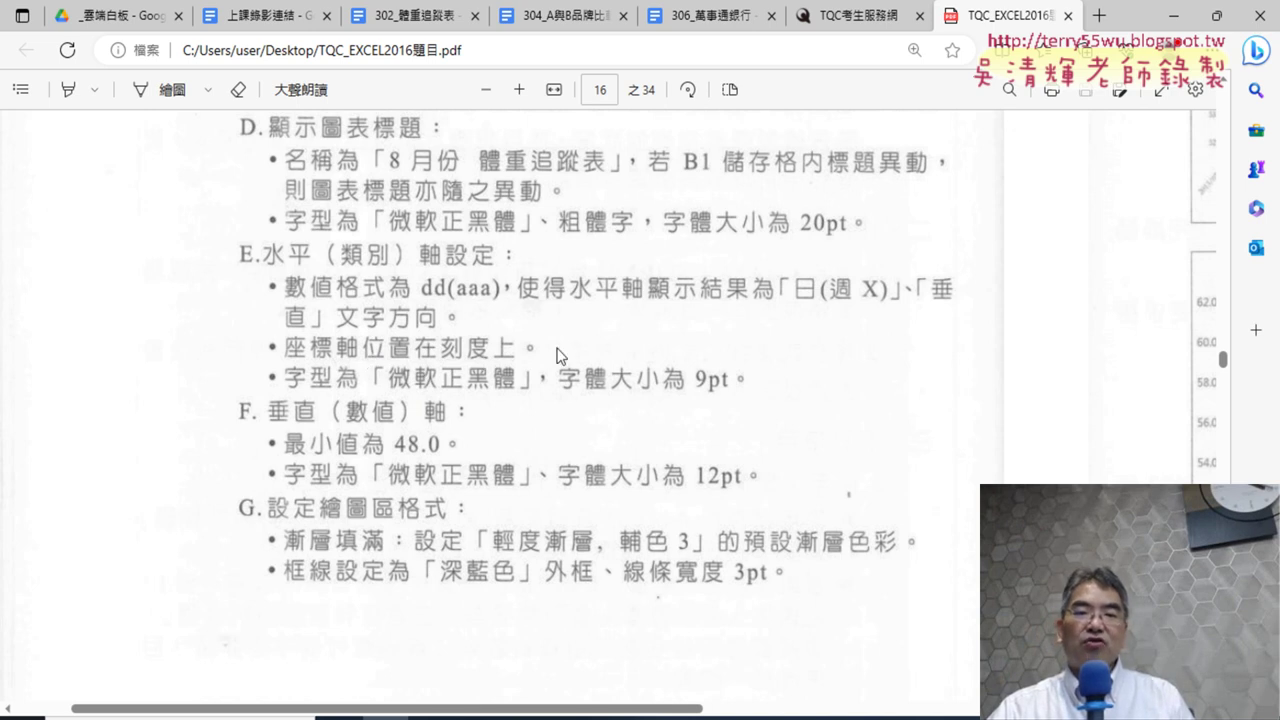
{"action": "left_click", "coordinate": [1173, 16]}
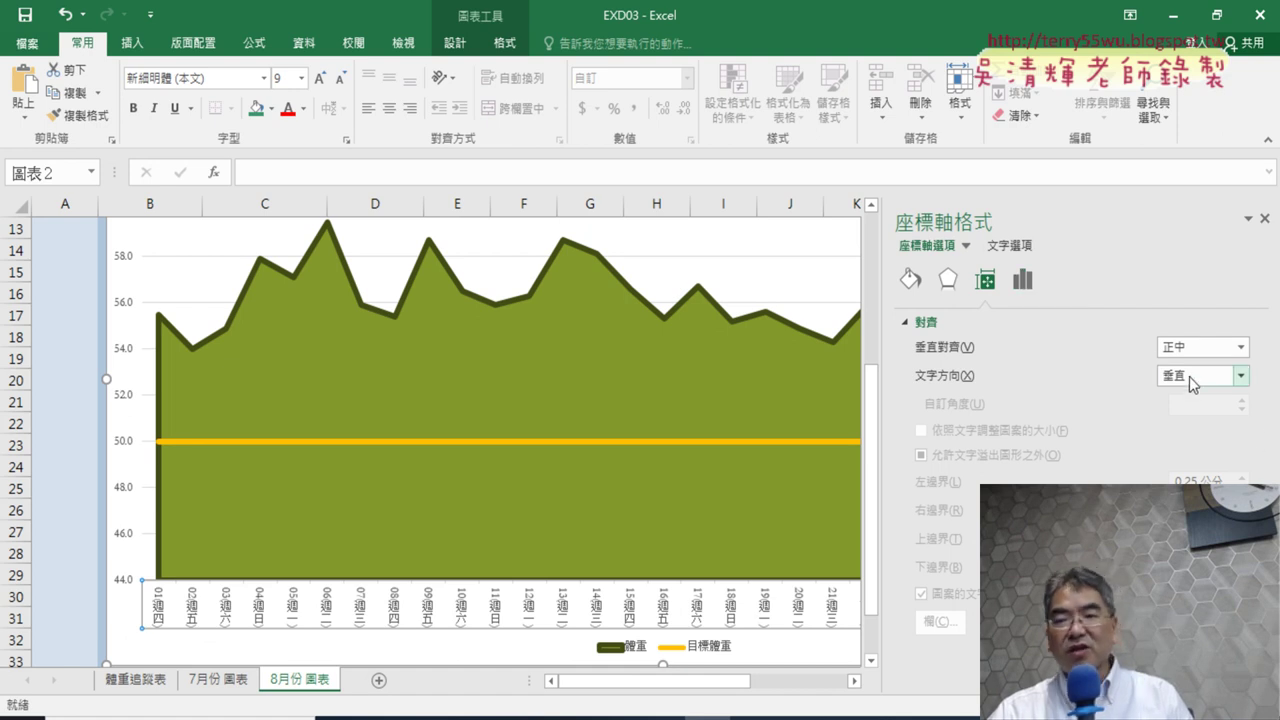
Keep major tick marks at 外側 and minor tick marks at 無, checking the exam PDF
{"action": "left_click", "coordinate": [1024, 282]}
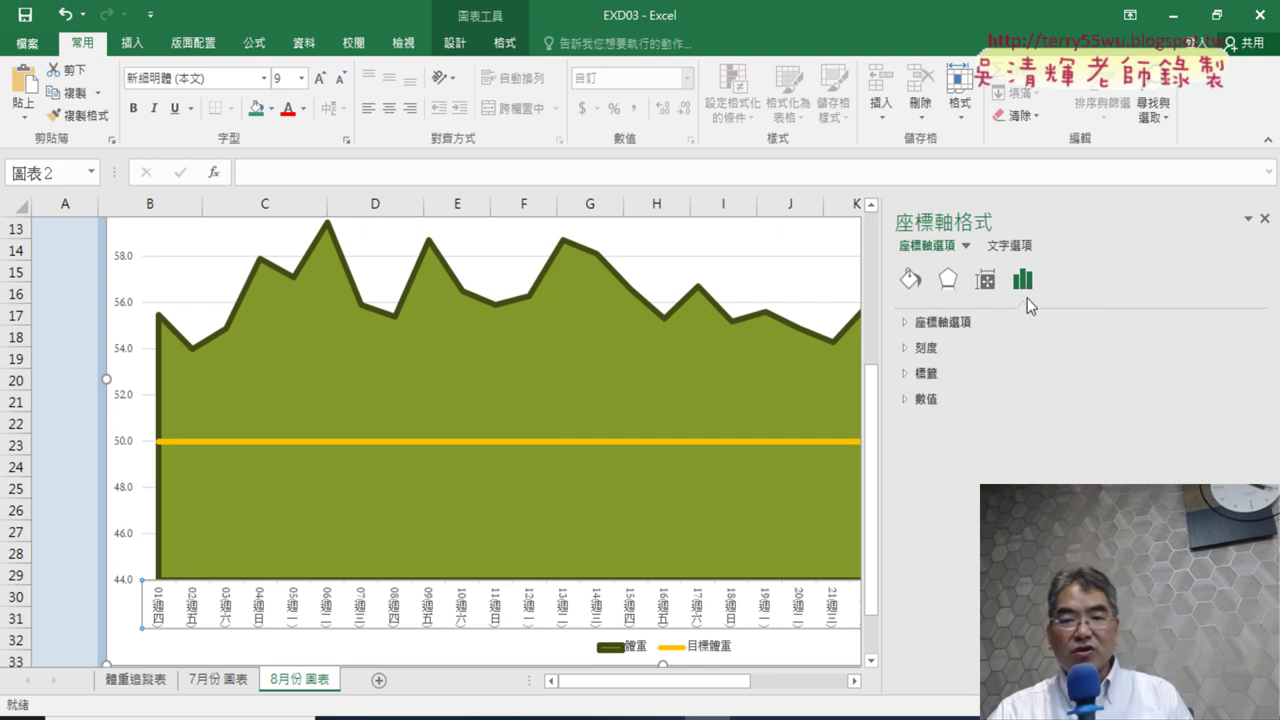
{"action": "left_click", "coordinate": [910, 350]}
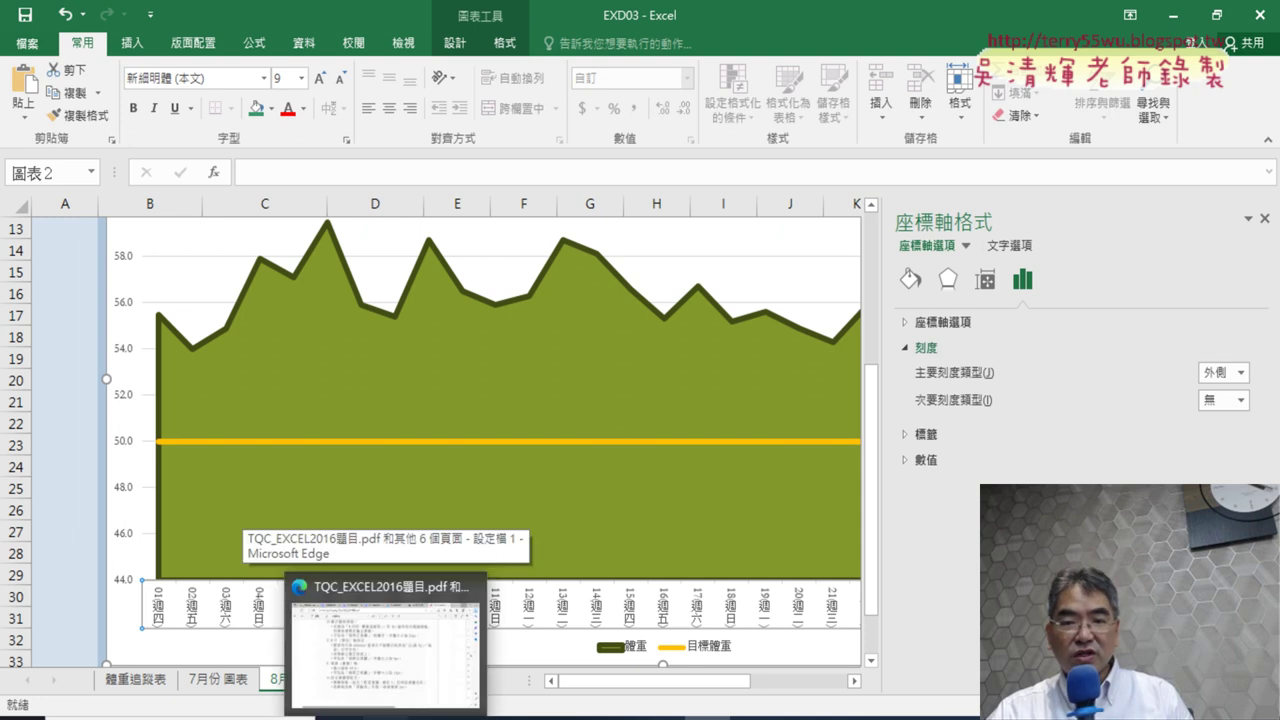
{"action": "left_click", "coordinate": [385, 718]}
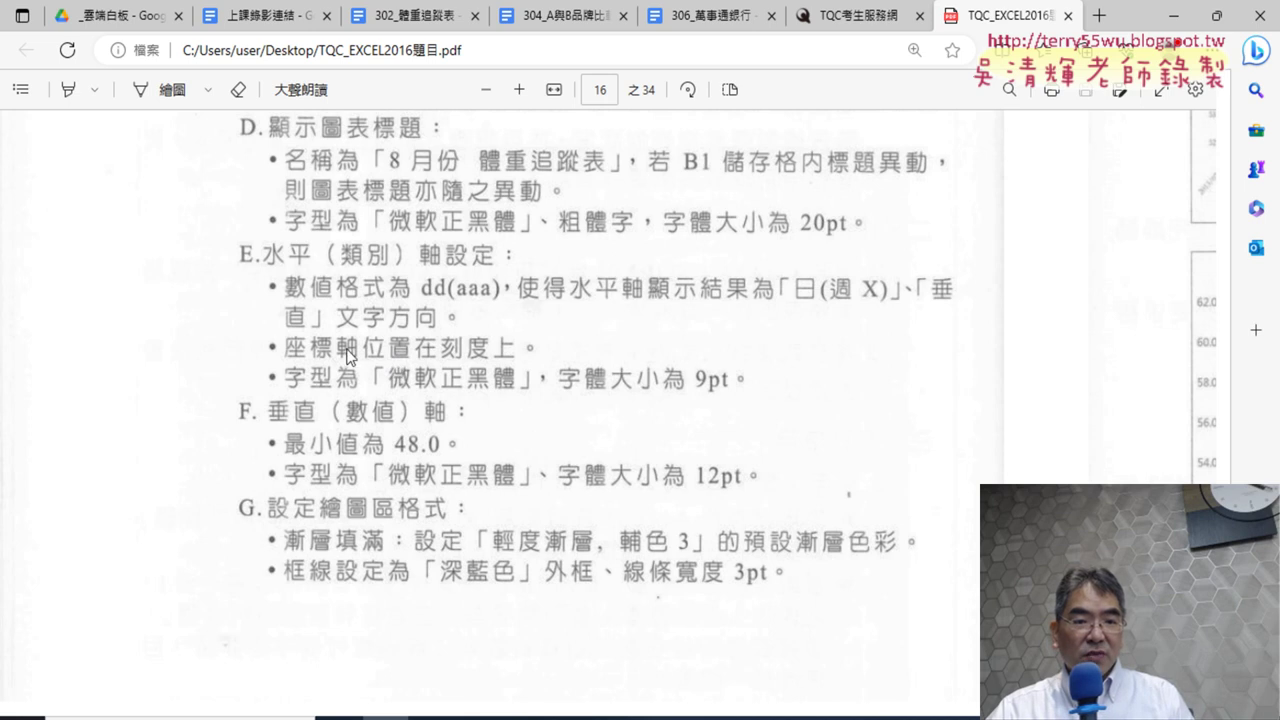
{"action": "left_click", "coordinate": [1173, 15]}
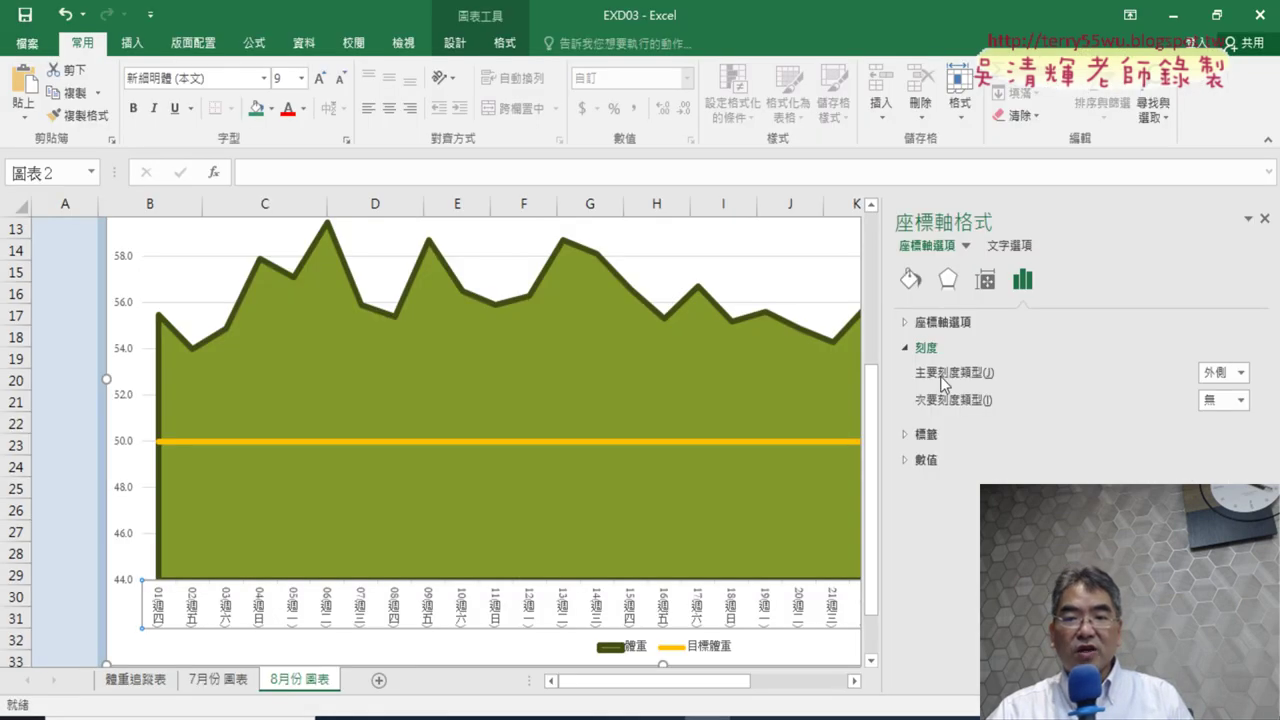
{"action": "left_click", "coordinate": [1242, 375]}
{"action": "left_click", "coordinate": [1243, 376]}
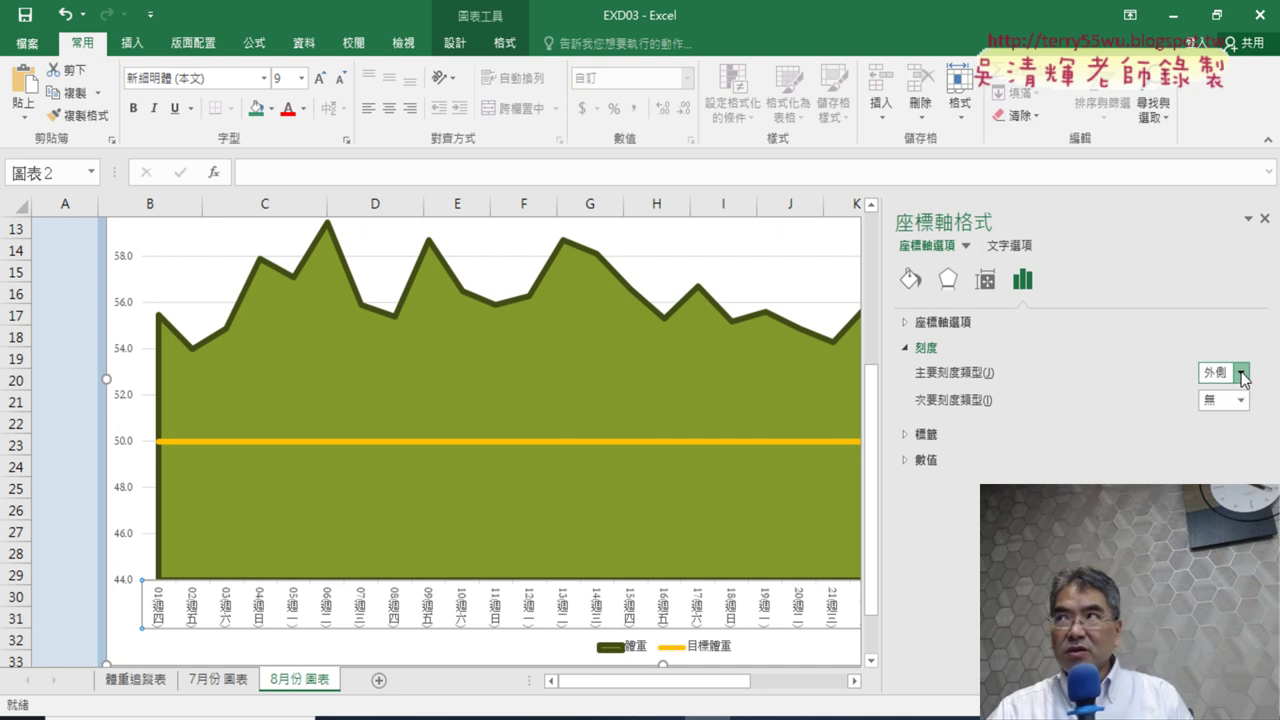
{"action": "left_click", "coordinate": [1242, 401]}
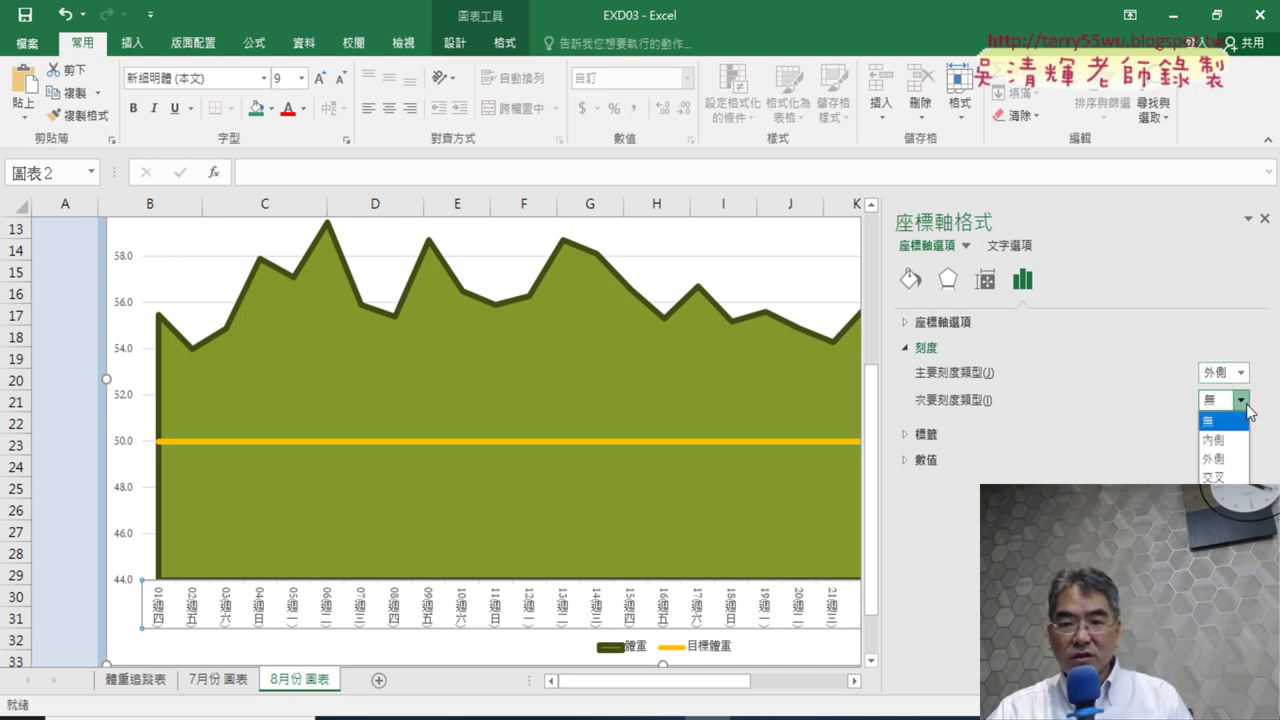
{"action": "left_click", "coordinate": [1247, 405]}
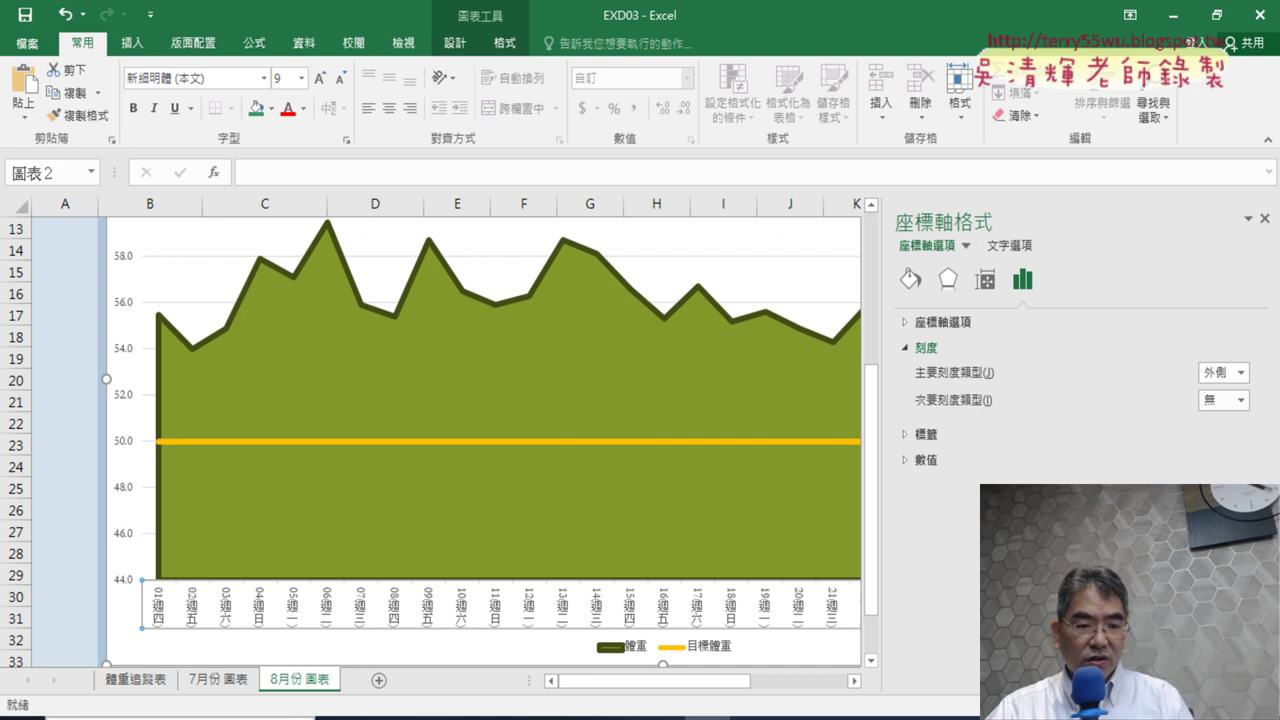
{"action": "key", "text": "alt+Tab"}
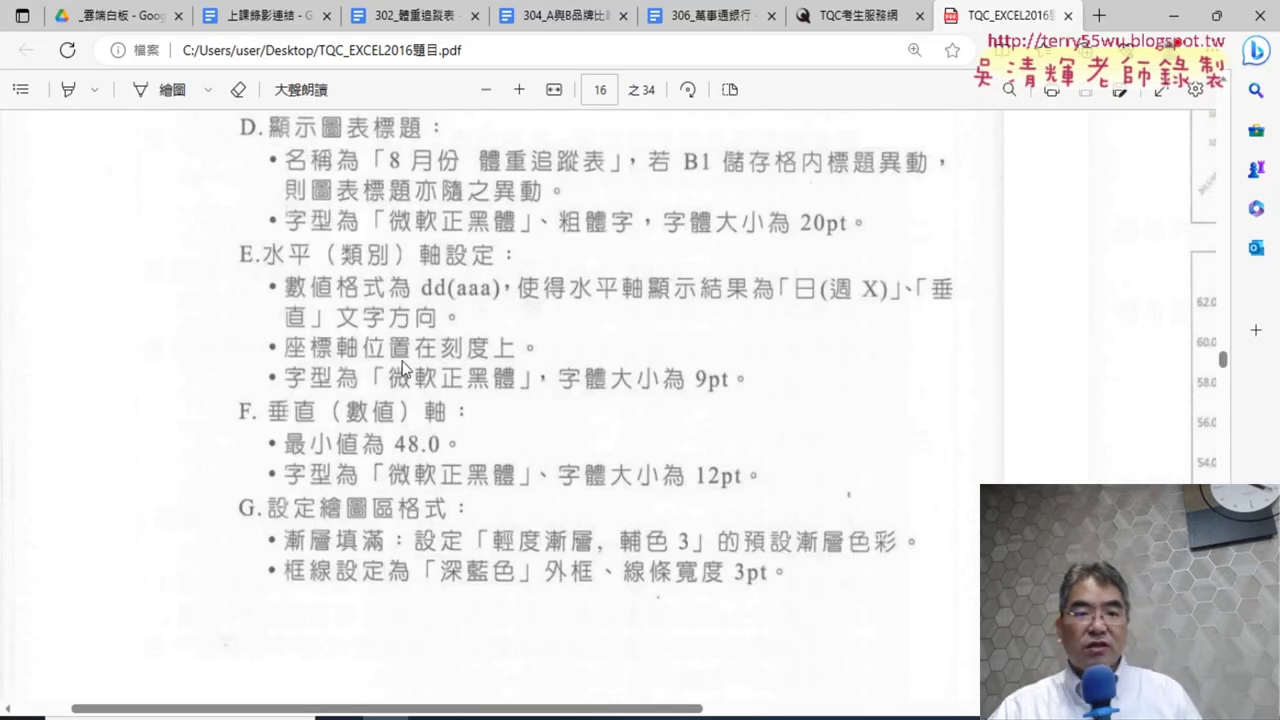
{"action": "key", "text": "alt+Tab"}
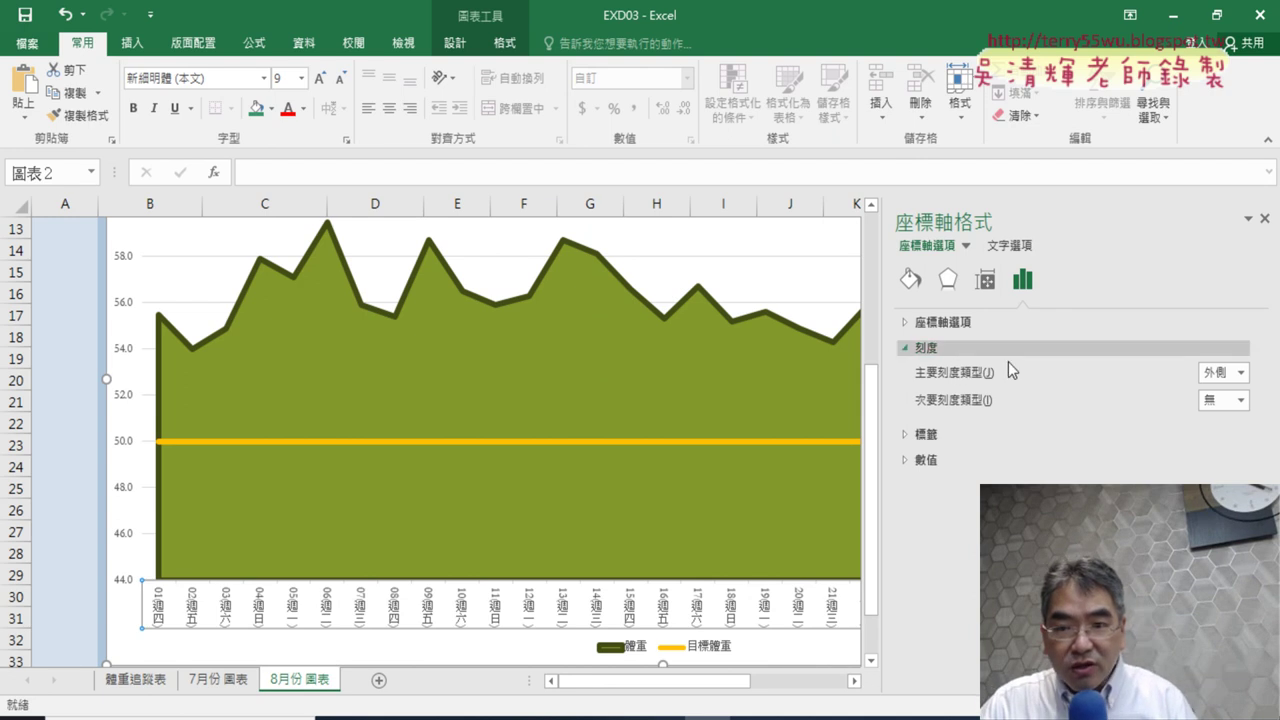
Expand the main axis options and scroll down to the Axis Position settings
{"action": "left_click", "coordinate": [907, 325]}
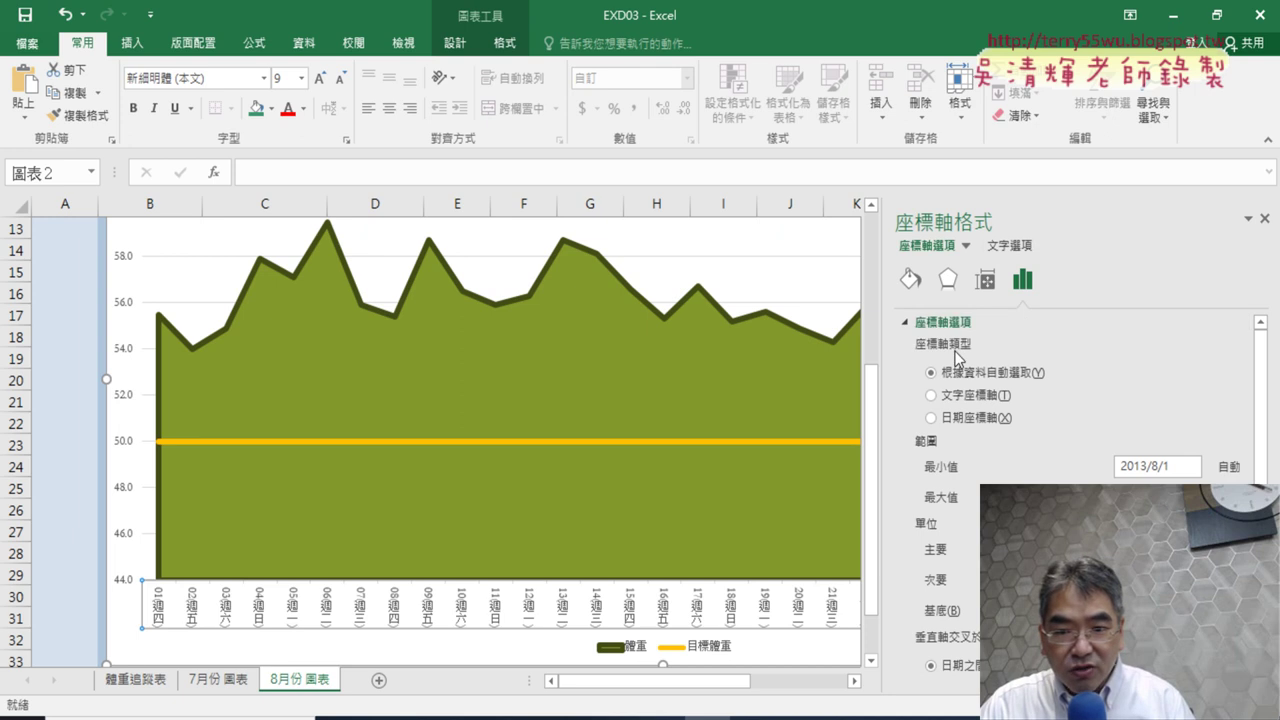
{"action": "scroll", "coordinate": [1034, 352], "scroll_direction": "down", "scroll_amount": 1}
{"action": "scroll", "coordinate": [1034, 352], "scroll_direction": "up", "scroll_amount": 1}
{"action": "scroll", "coordinate": [1034, 352], "scroll_direction": "down", "scroll_amount": 1}
{"action": "scroll", "coordinate": [1034, 352], "scroll_direction": "down", "scroll_amount": 1}
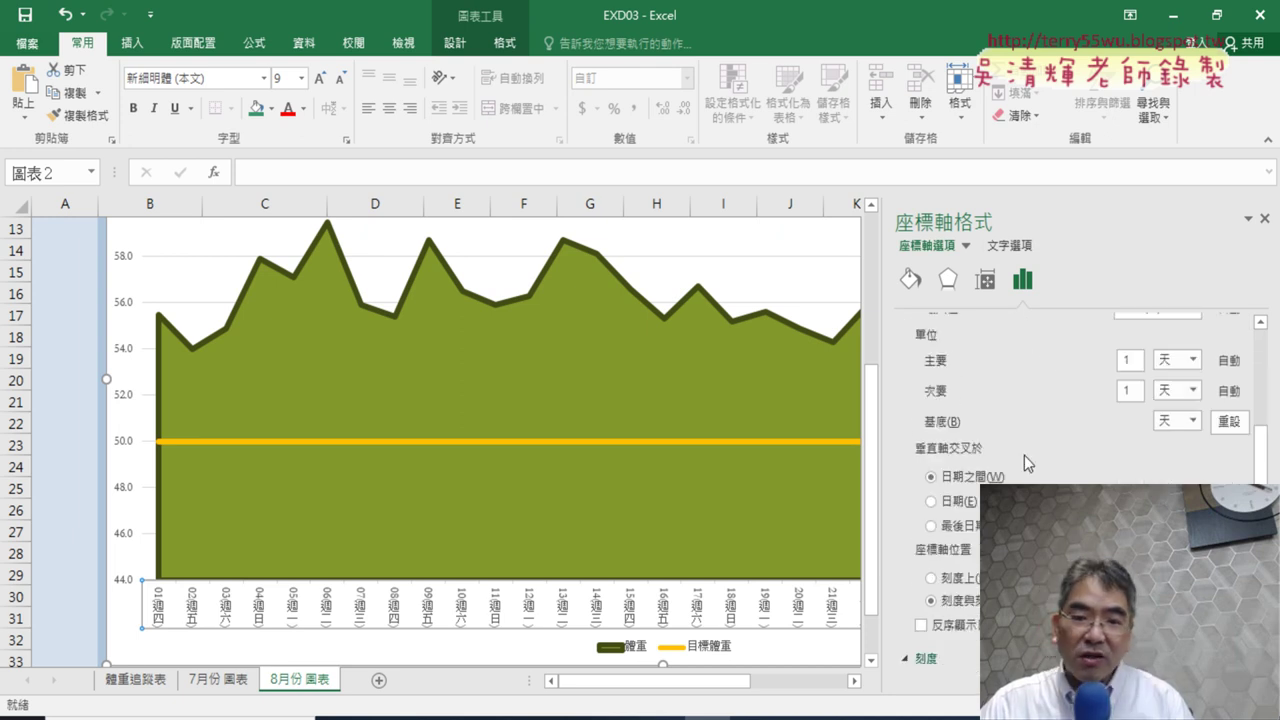
{"action": "scroll", "coordinate": [920, 554], "scroll_direction": "up", "scroll_amount": 2}
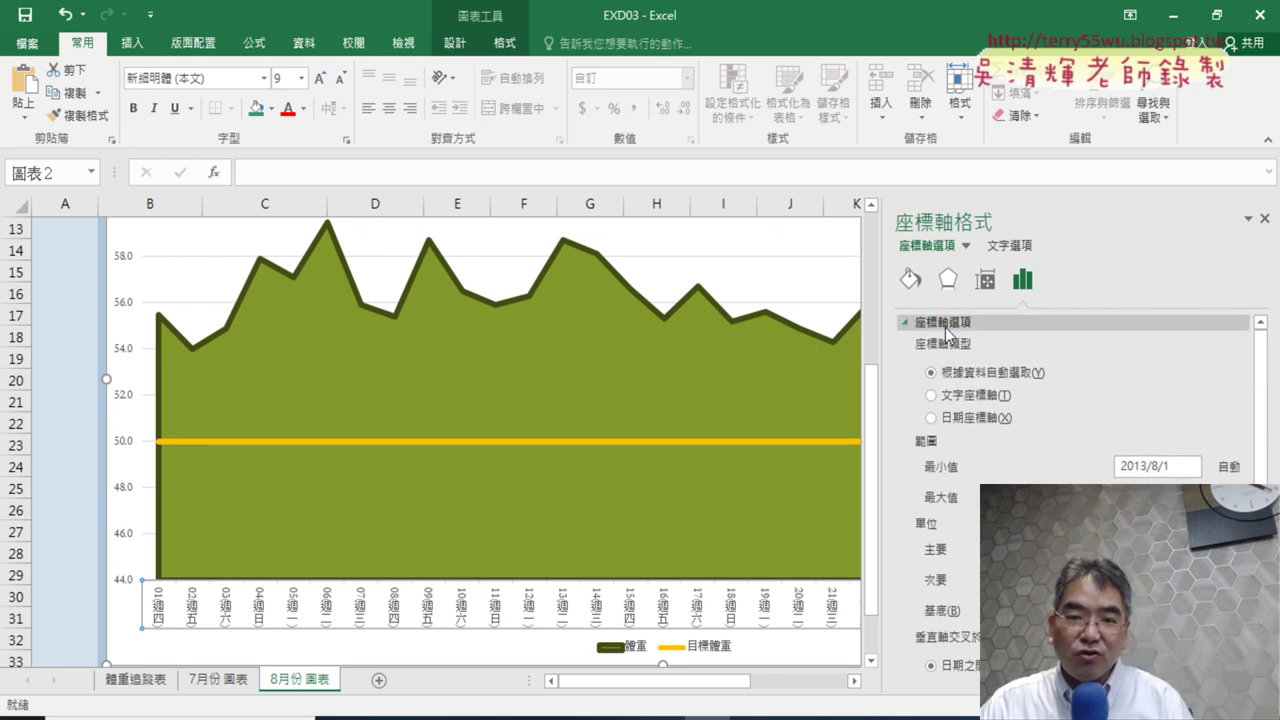
{"action": "scroll", "coordinate": [1024, 407], "scroll_direction": "down", "scroll_amount": 2}
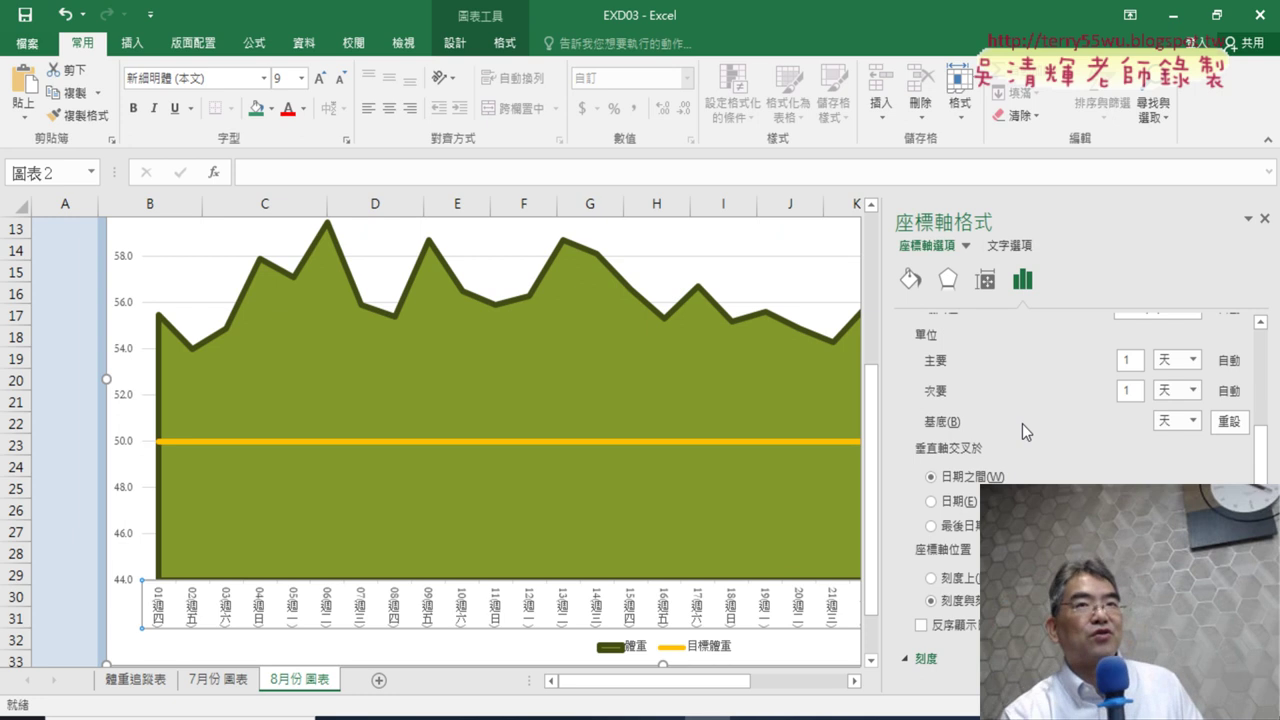
Compare 'On tick marks' and 'Between tick marks' positions, ending on 'Between tick marks'
{"action": "left_click", "coordinate": [932, 580]}
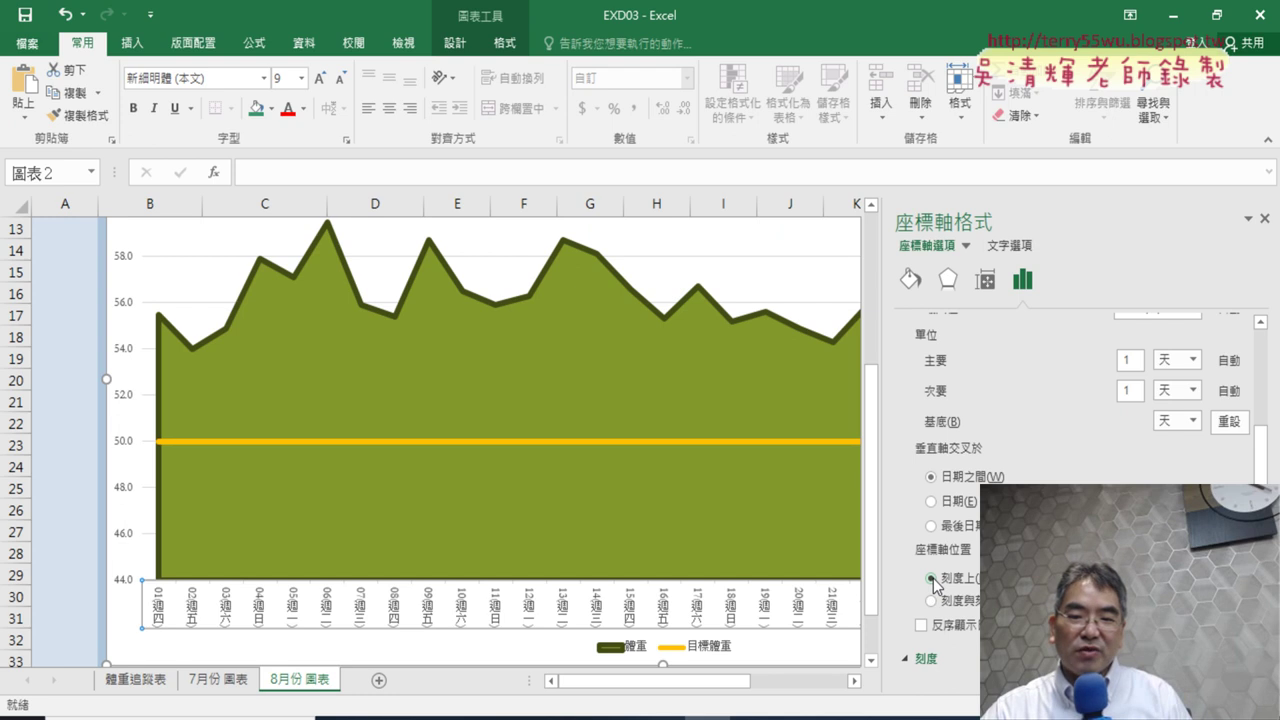
{"action": "left_click", "coordinate": [932, 601]}
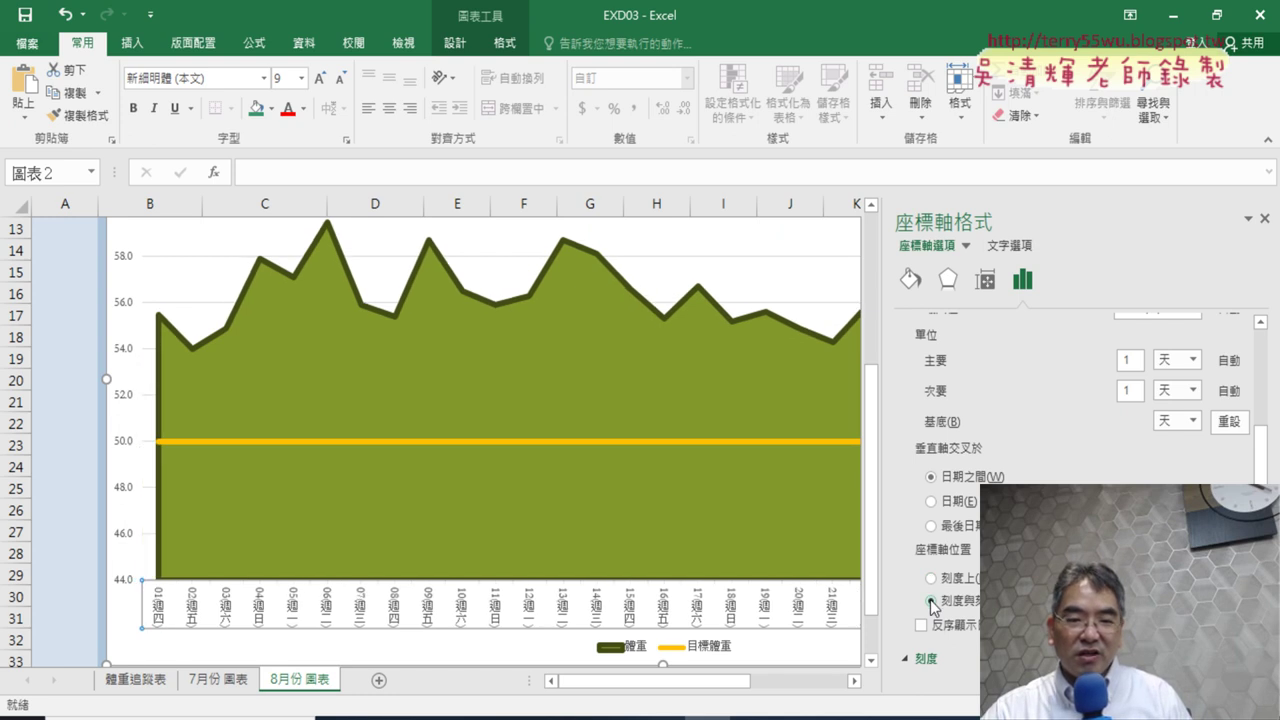
{"action": "left_click", "coordinate": [932, 579]}
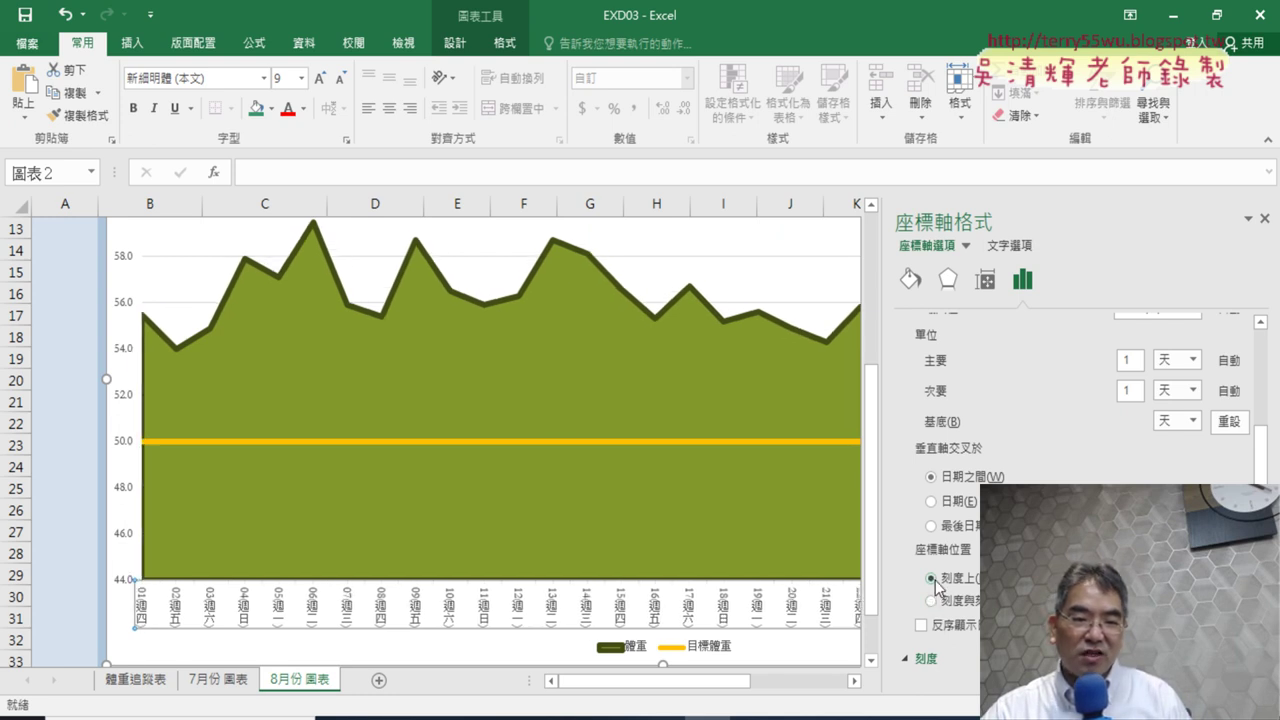
{"action": "left_click", "coordinate": [933, 601]}
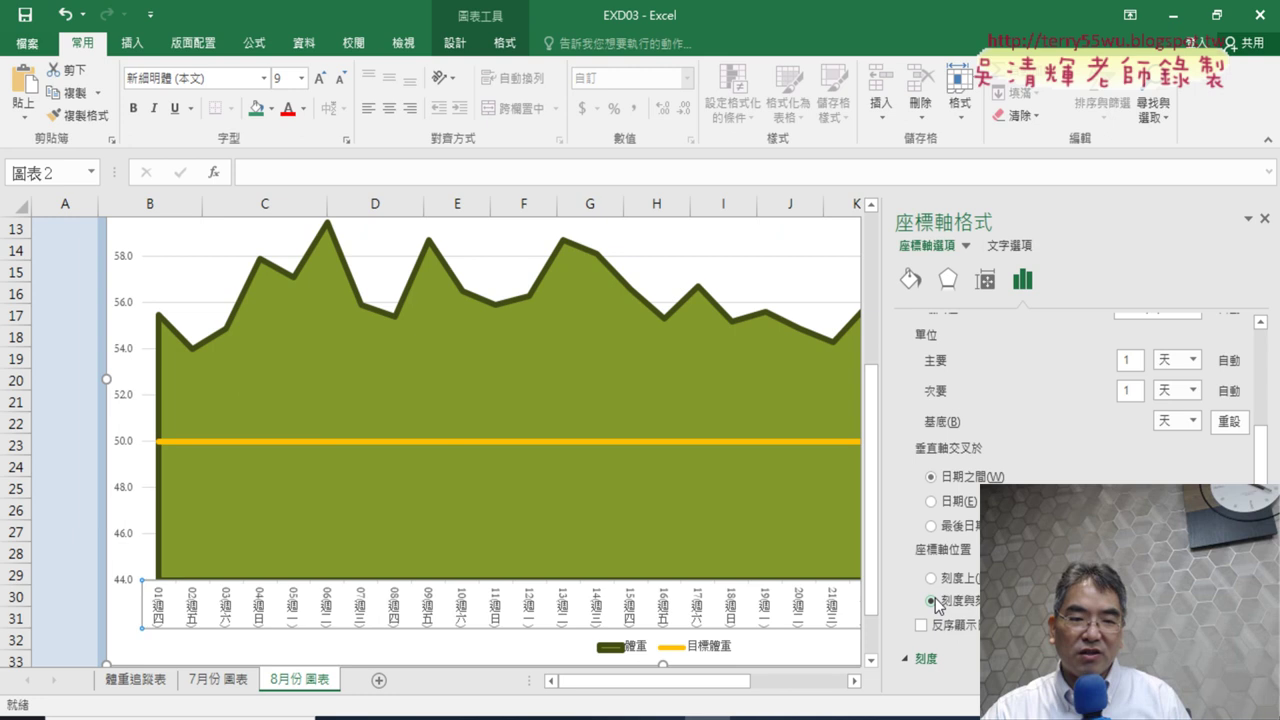
{"action": "left_click", "coordinate": [932, 579]}
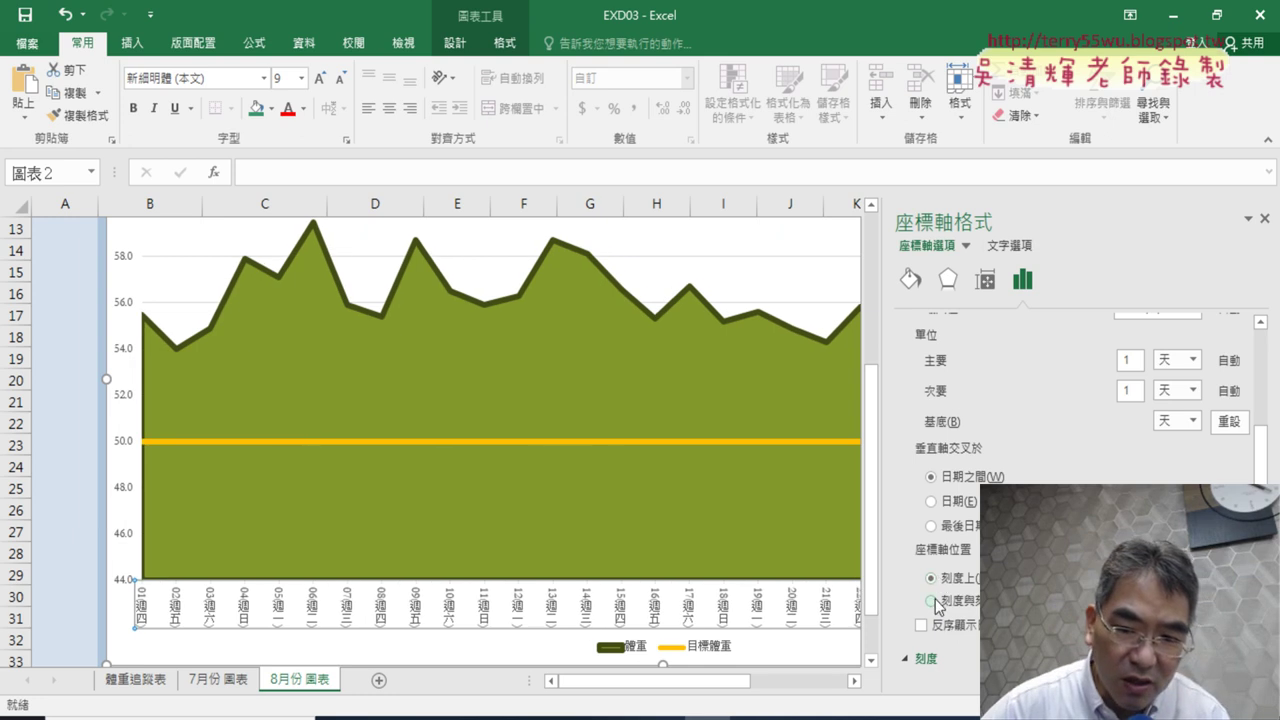
{"action": "left_click", "coordinate": [933, 601]}
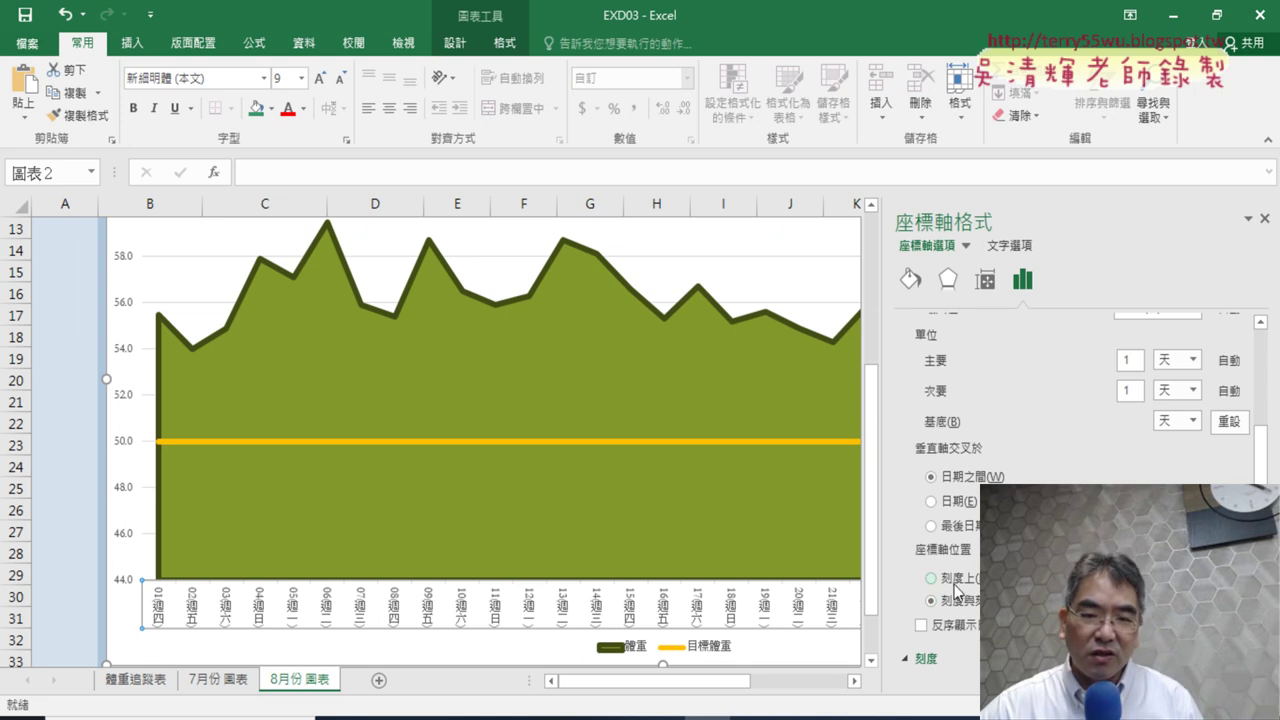
{"action": "left_click", "coordinate": [932, 578]}
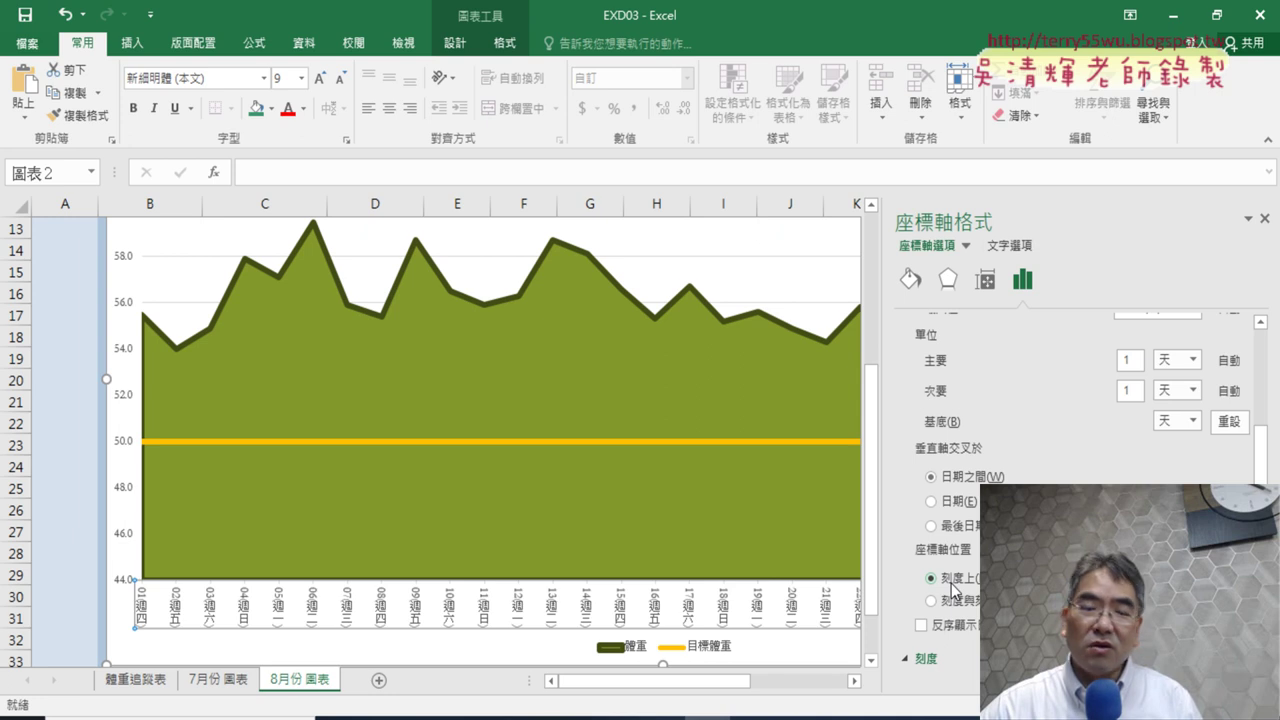
{"action": "left_click", "coordinate": [953, 603]}
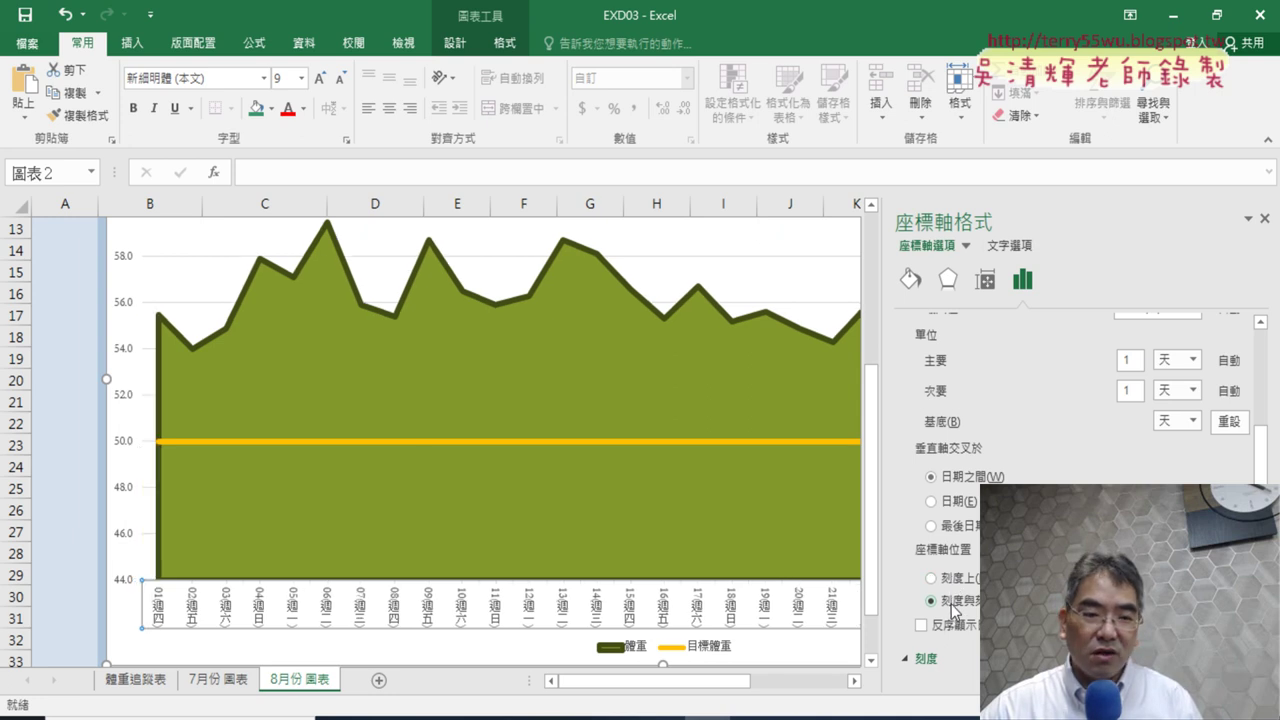
{"action": "scroll", "coordinate": [731, 507], "scroll_direction": "down", "scroll_amount": 1}
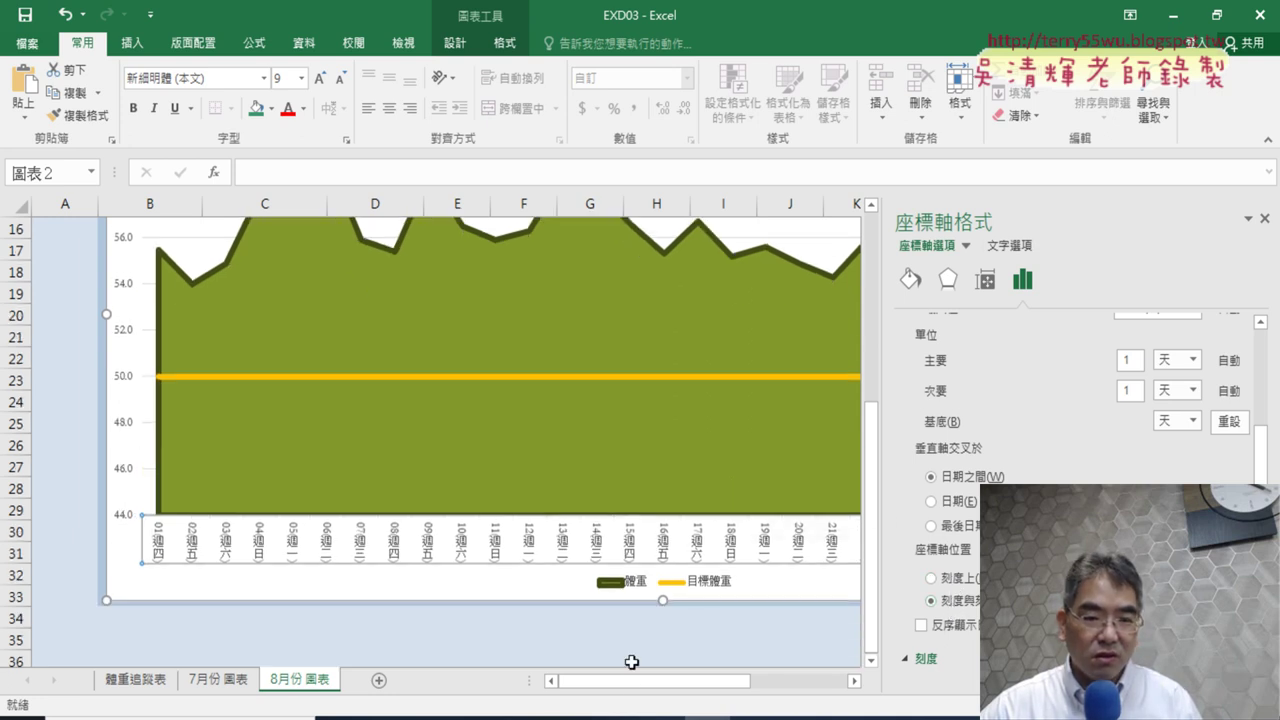
Place the date axis on tick marks (刻度上), then check the exam PDF
{"action": "mouse_move", "coordinate": [628, 680]}
{"action": "left_mouse_down"}
{"action": "mouse_move", "coordinate": [676, 690]}
{"action": "mouse_move", "coordinate": [630, 690]}
{"action": "left_mouse_up"}
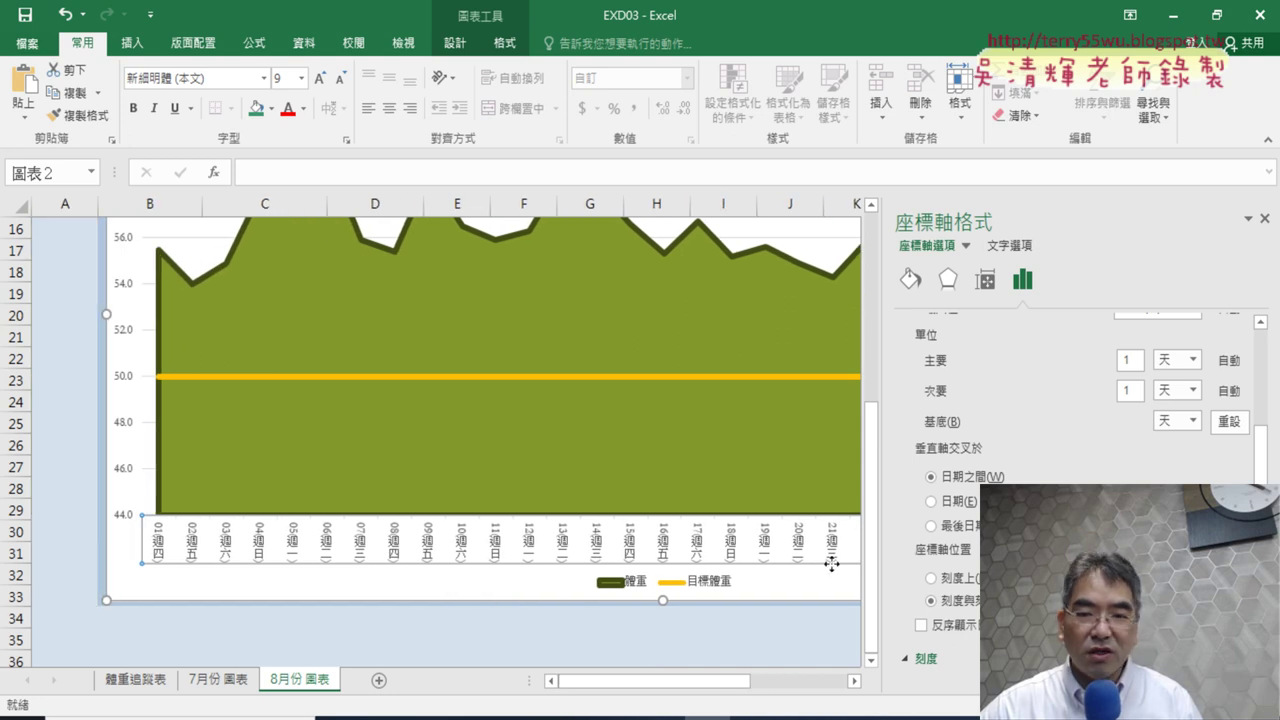
{"action": "left_click", "coordinate": [961, 585]}
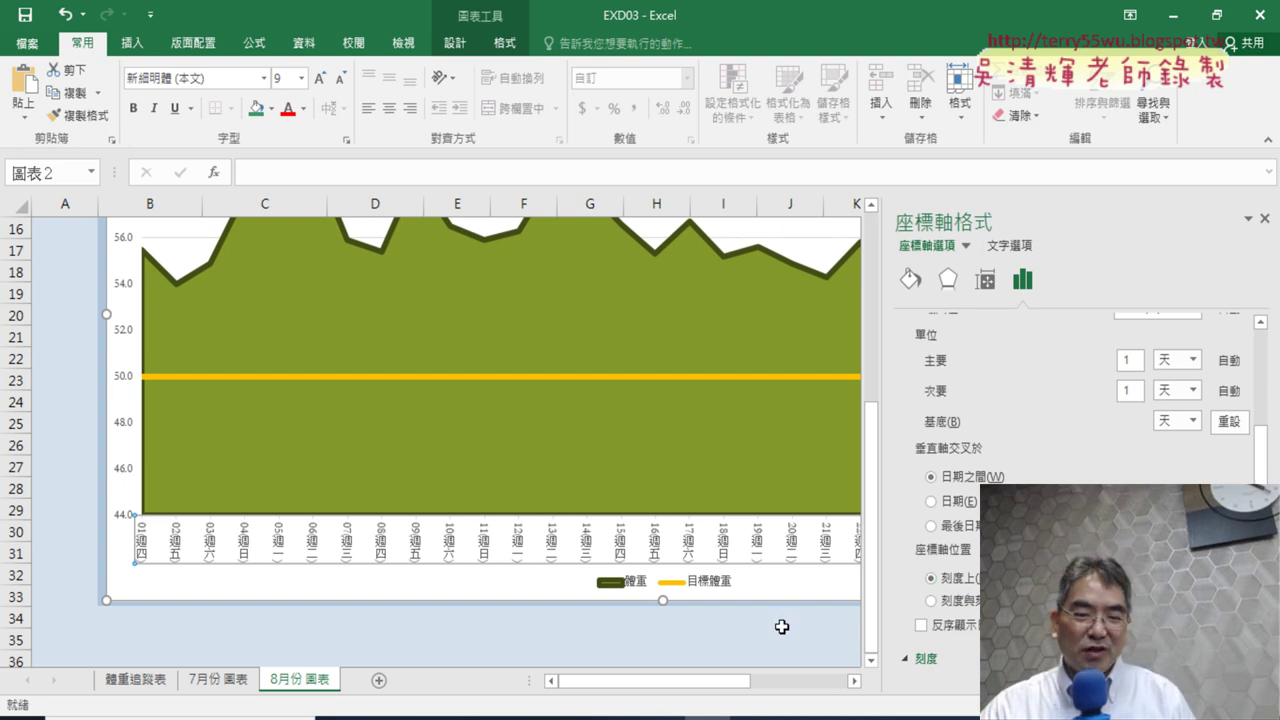
{"action": "left_click", "coordinate": [410, 716]}
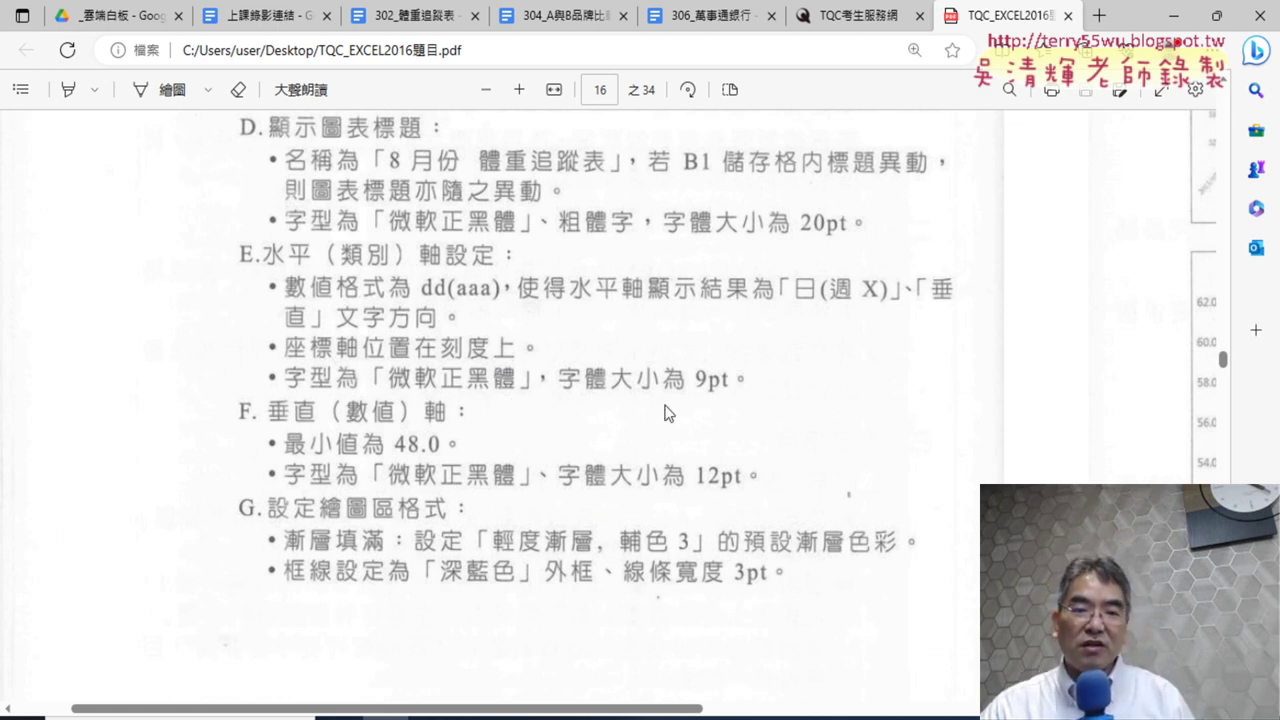
{"action": "left_click", "coordinate": [1173, 15]}
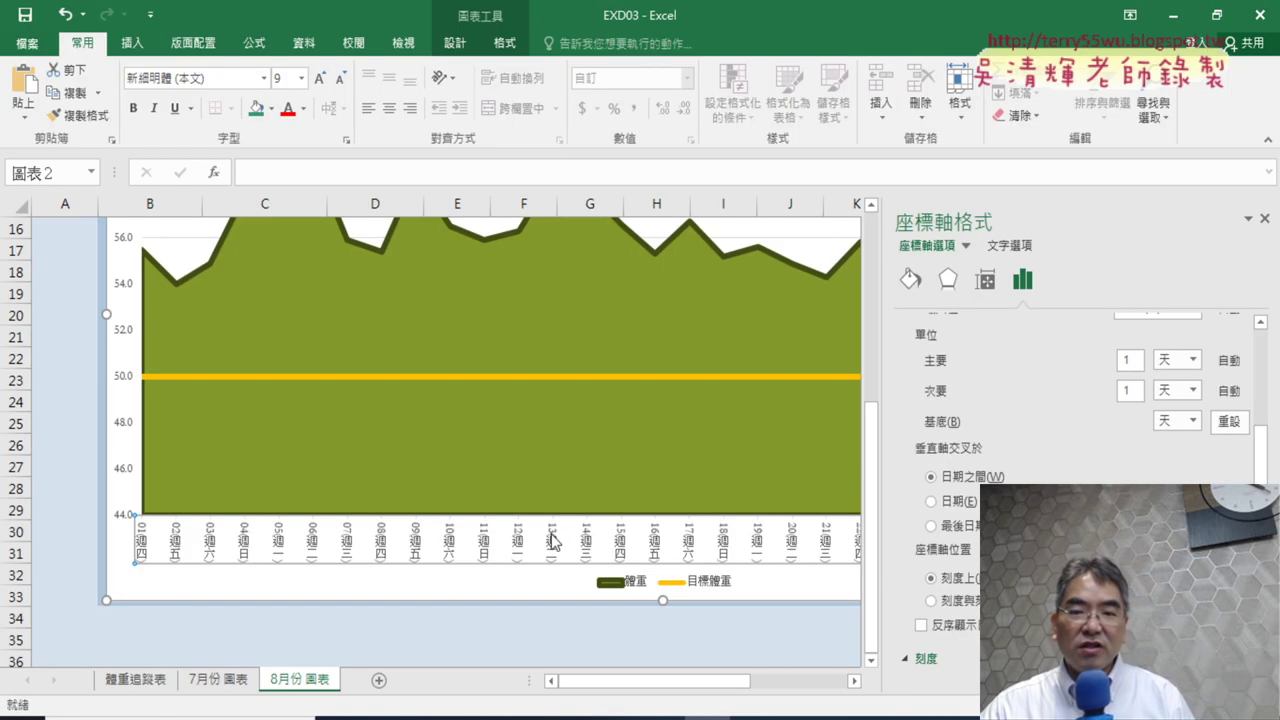
Give the horizontal axis labels the 微軟正黑體 font, then view the exam PDF's vertical-axis requirements
{"action": "left_click", "coordinate": [1266, 219]}
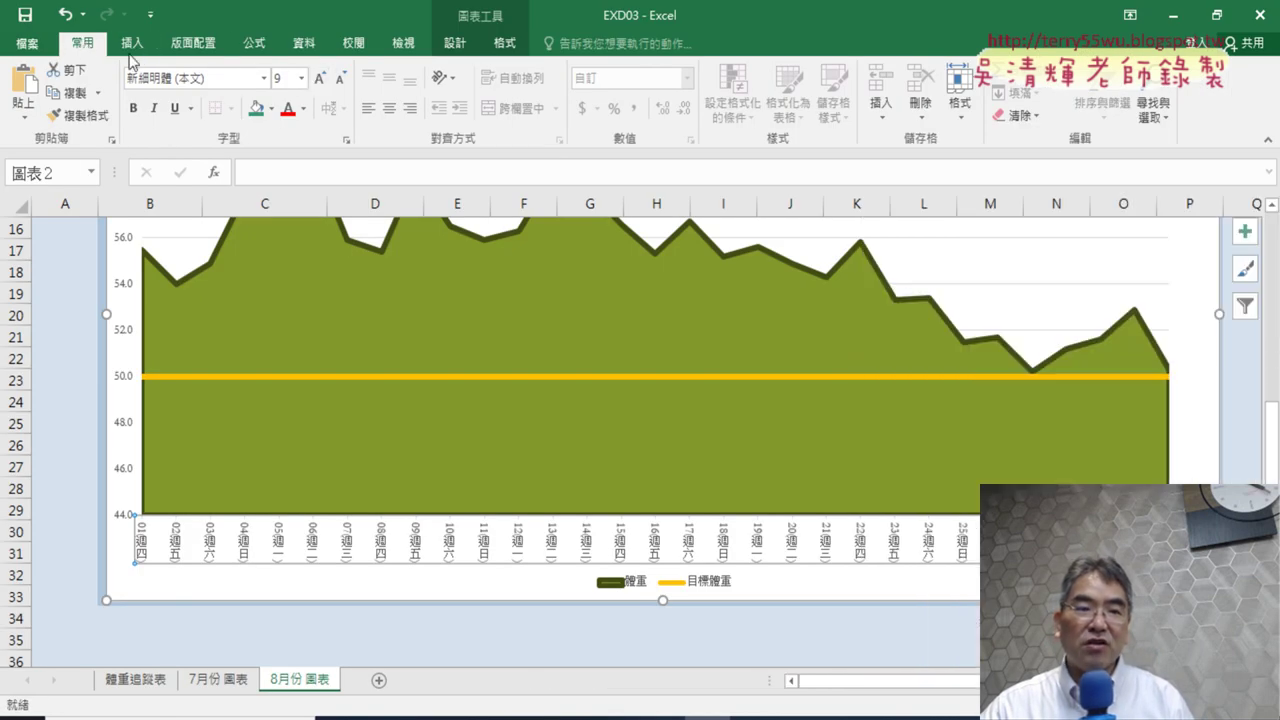
{"action": "left_click", "coordinate": [265, 78]}
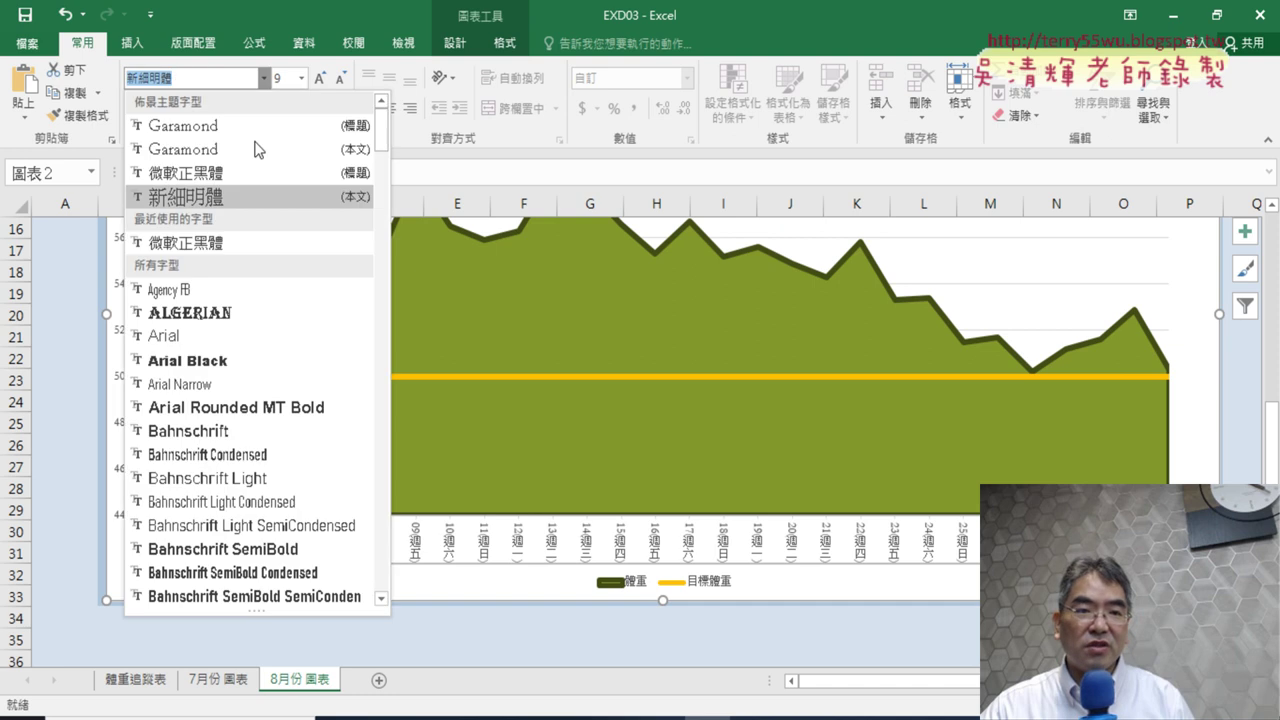
{"action": "left_click_drag", "start_coordinate": [386, 138], "coordinate": [405, 575]}
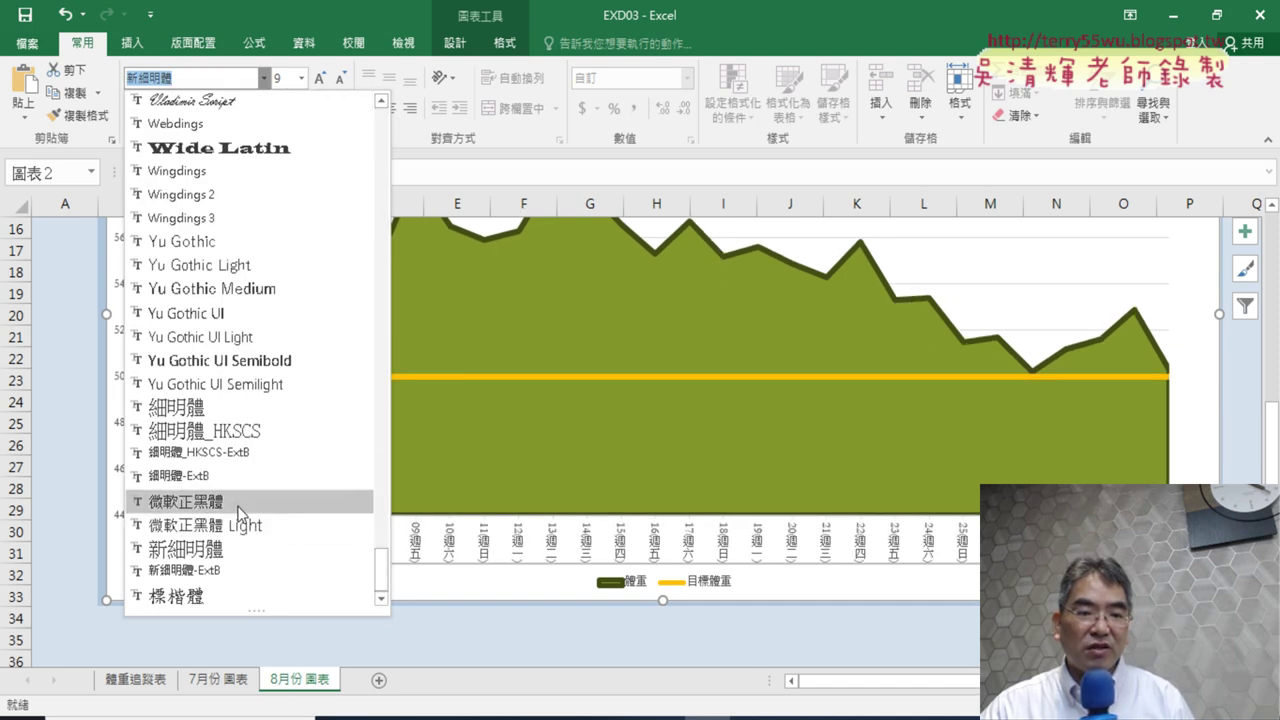
{"action": "left_click", "coordinate": [238, 505]}
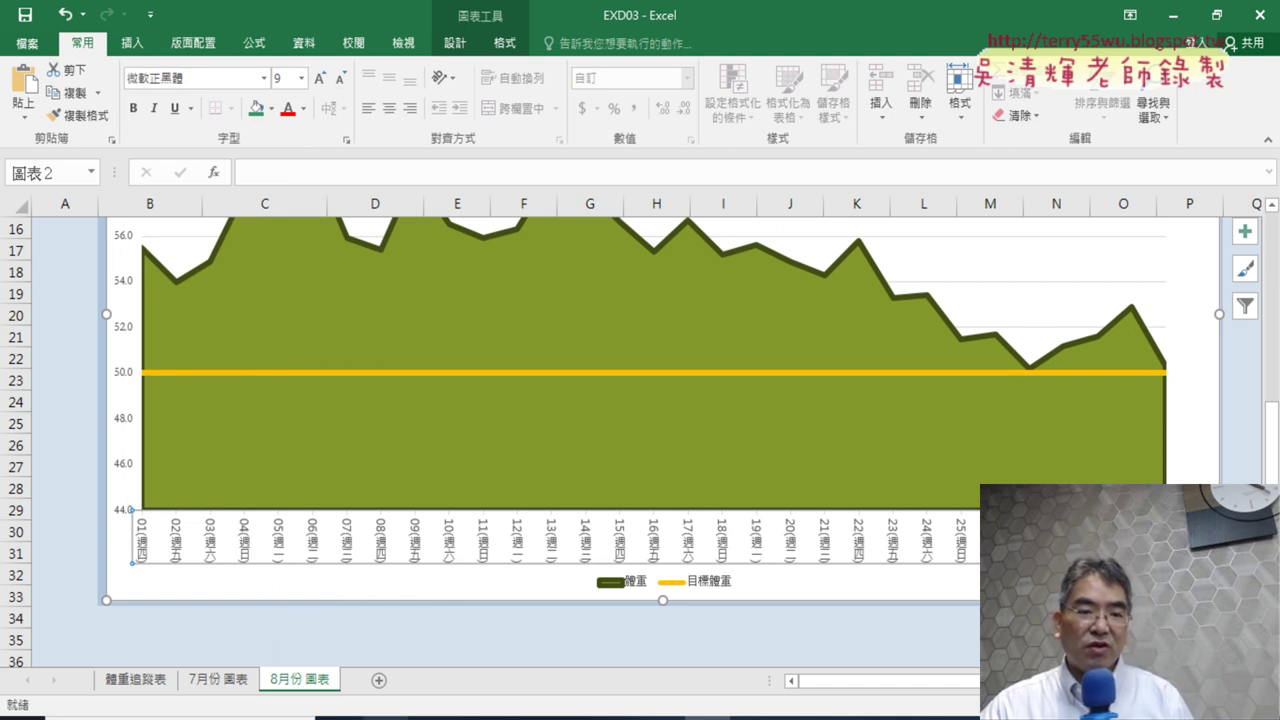
{"action": "mouse_move", "coordinate": [395, 712]}
{"action": "left_click", "coordinate": [392, 670]}
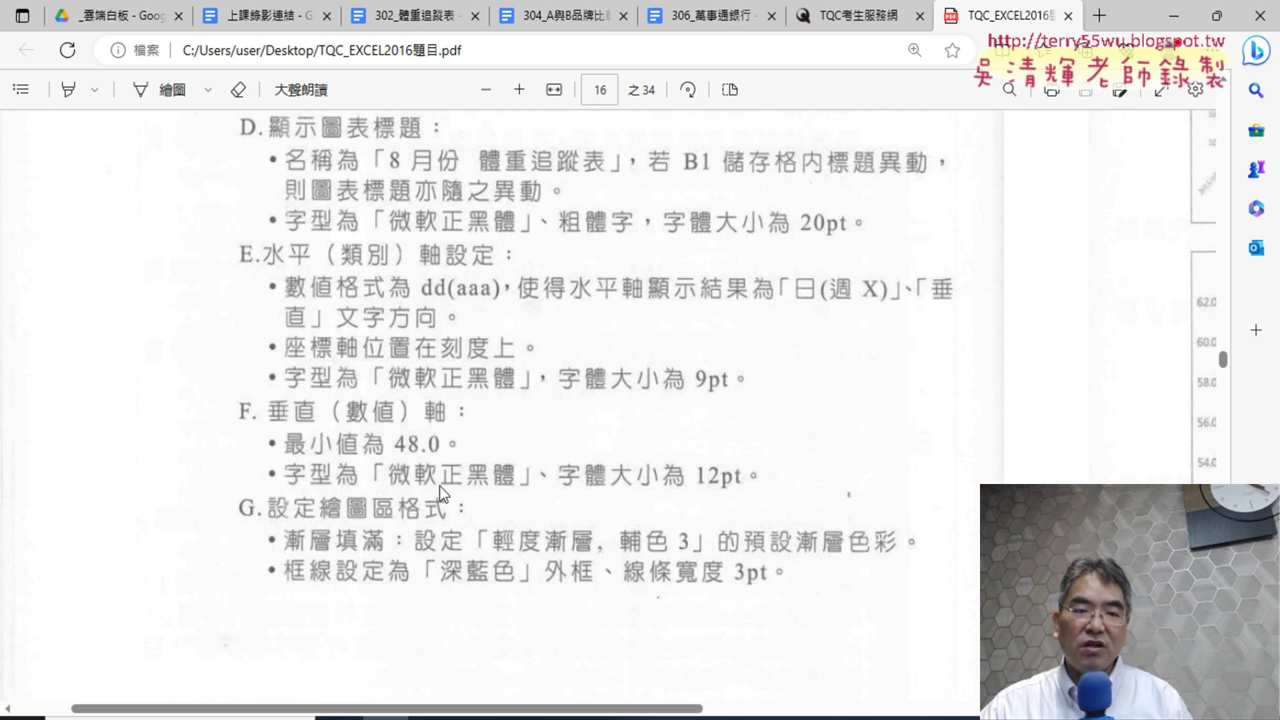
Set the August chart's vertical axis labels to 微軟正黑體 at 12 pt
{"action": "left_click", "coordinate": [1162, 14]}
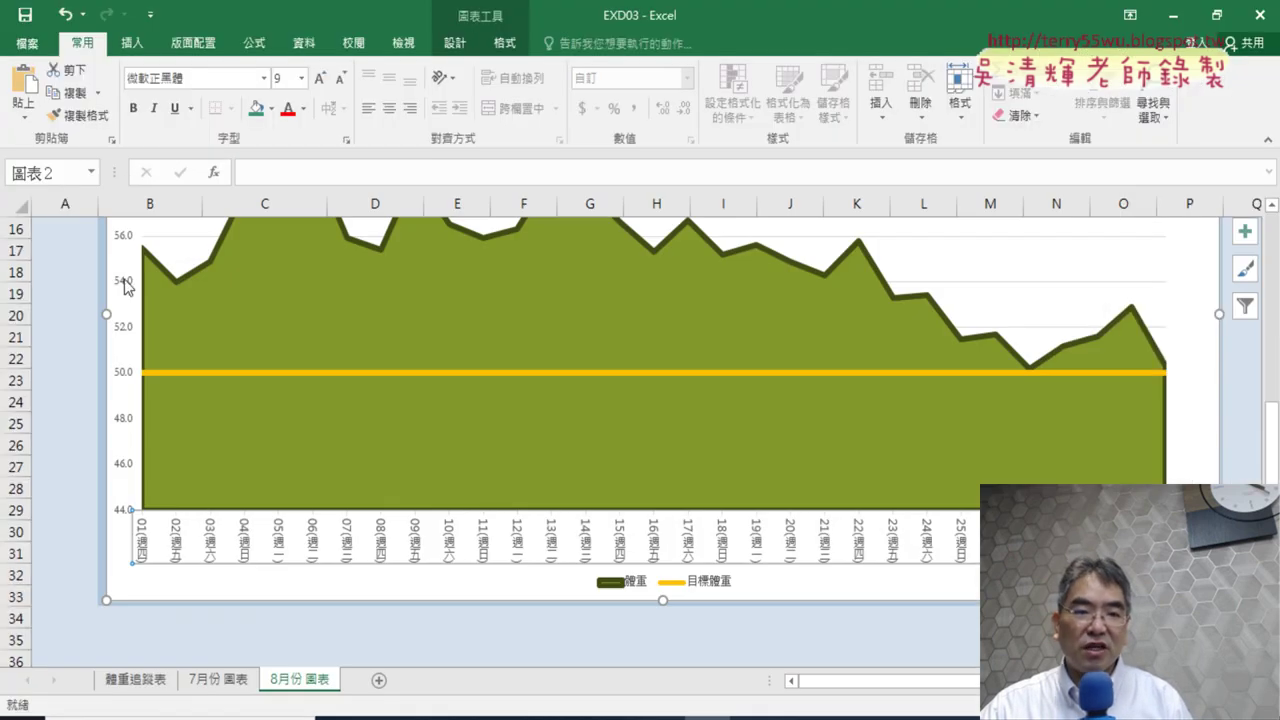
{"action": "left_click", "coordinate": [124, 285]}
{"action": "scroll", "coordinate": [126, 295], "scroll_direction": "up", "scroll_amount": 3}
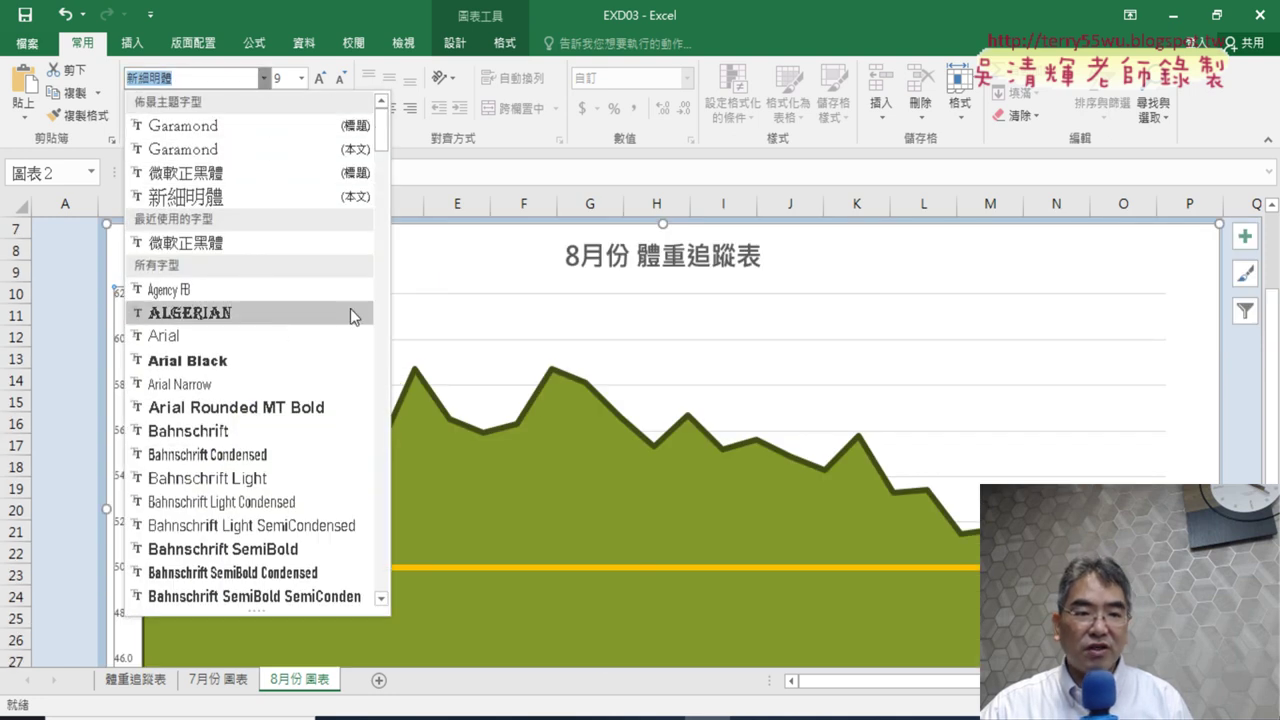
{"action": "left_click_drag", "start_coordinate": [382, 130], "coordinate": [416, 628]}
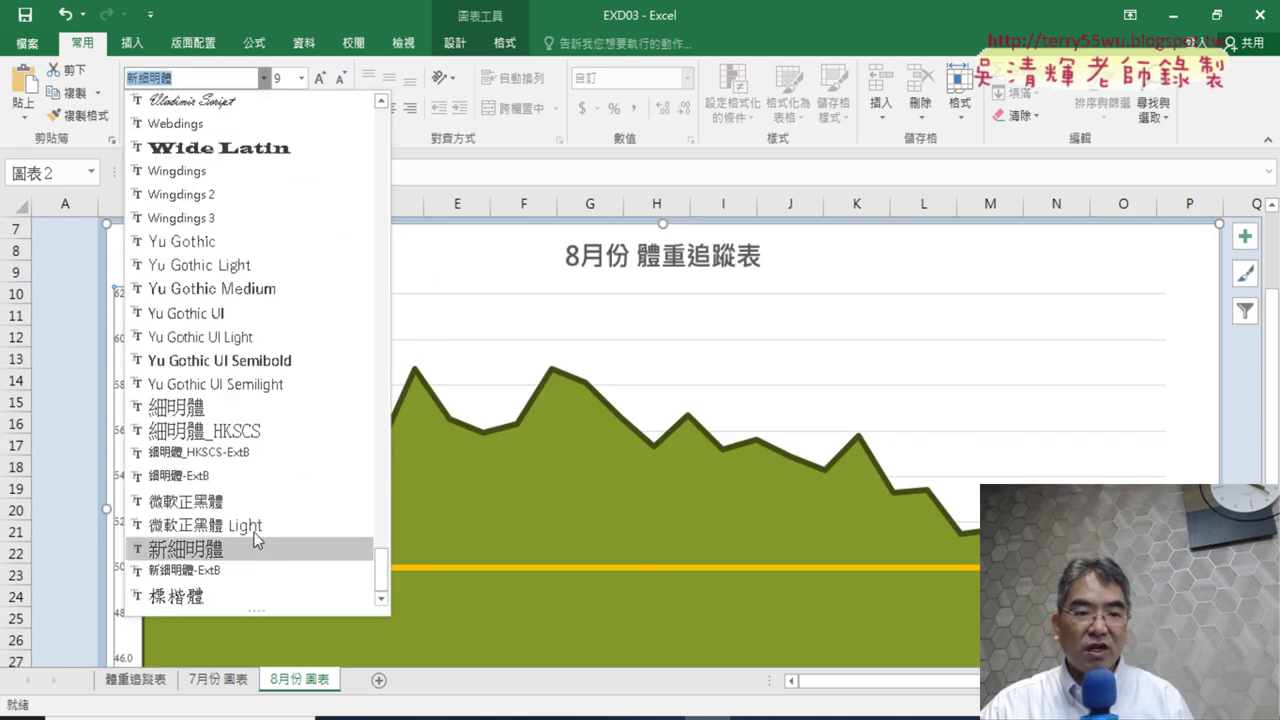
{"action": "left_click", "coordinate": [248, 503]}
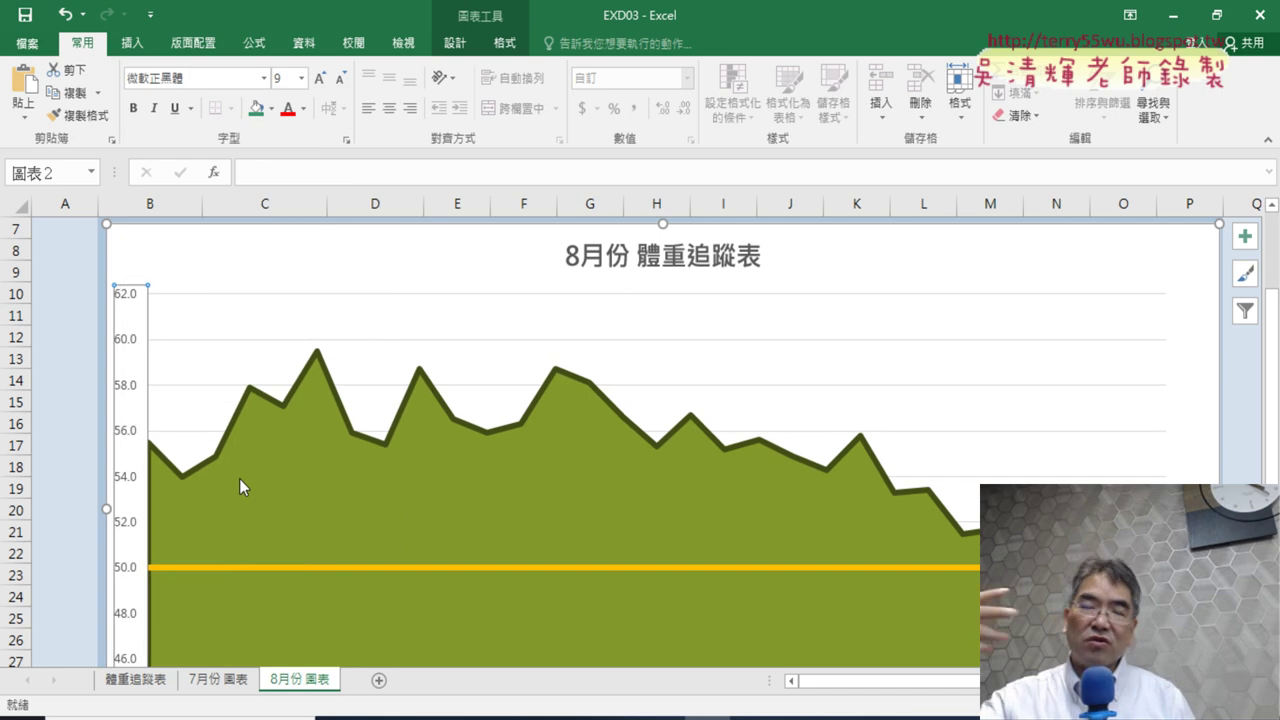
{"action": "left_click", "coordinate": [301, 78]}
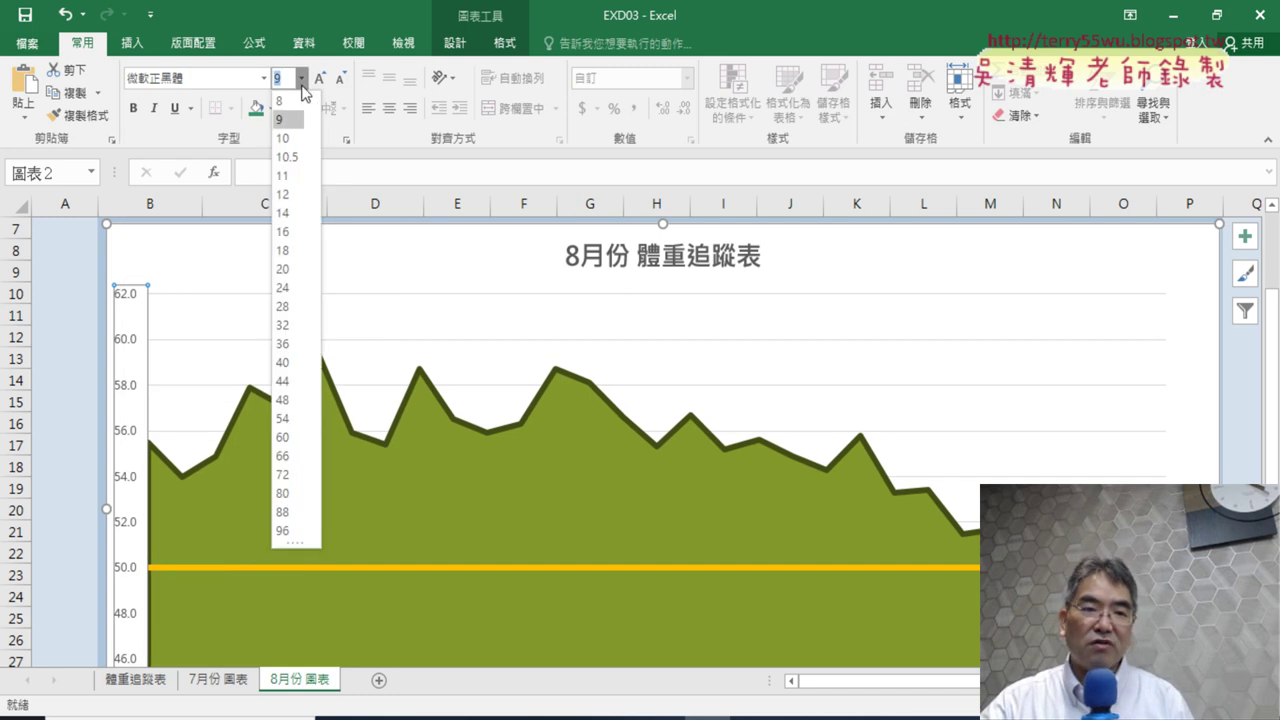
{"action": "left_click", "coordinate": [296, 195]}
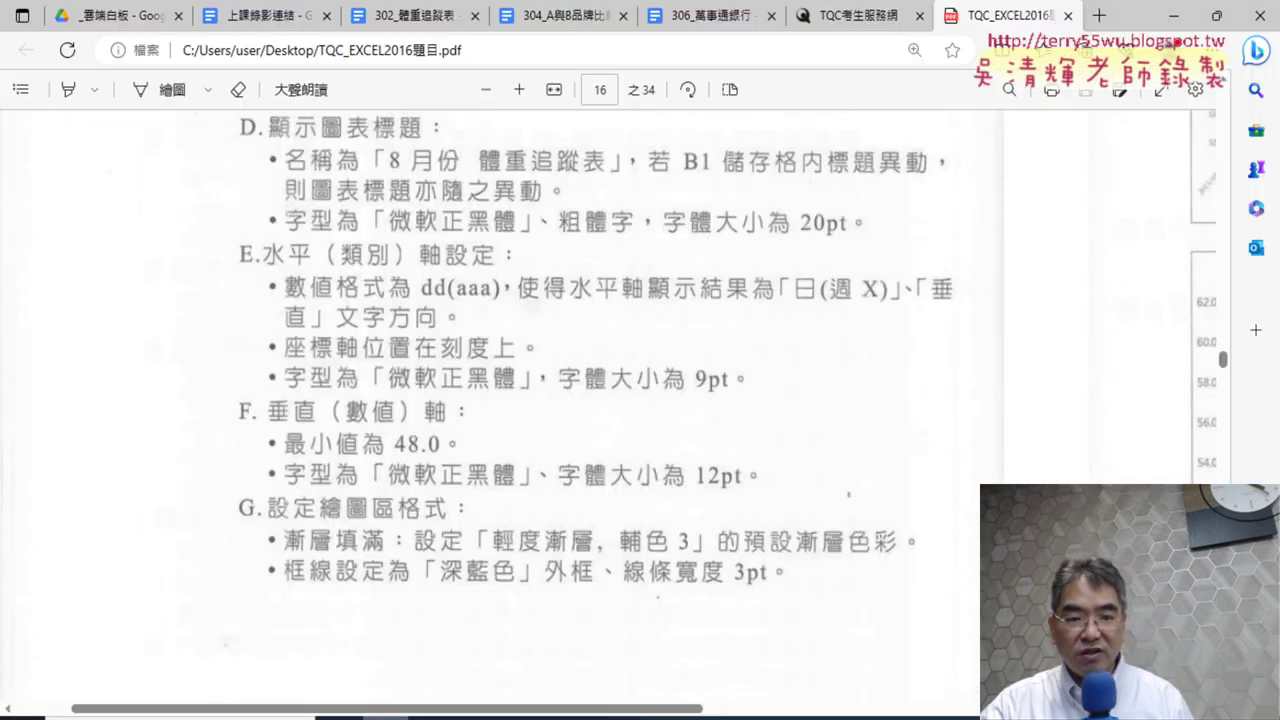
Check the exam requirements in the PDF, then bring up the vertical axis's context menu
{"action": "left_click", "coordinate": [386, 718]}
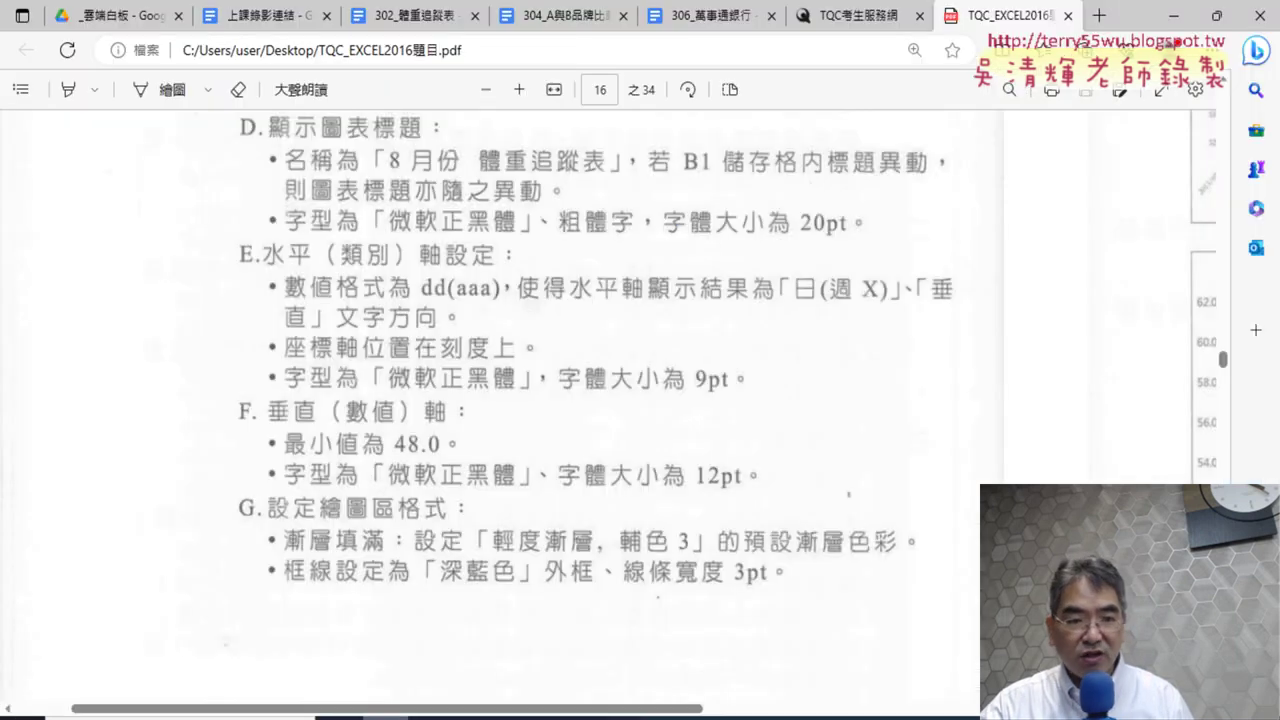
{"action": "left_click", "coordinate": [386, 716]}
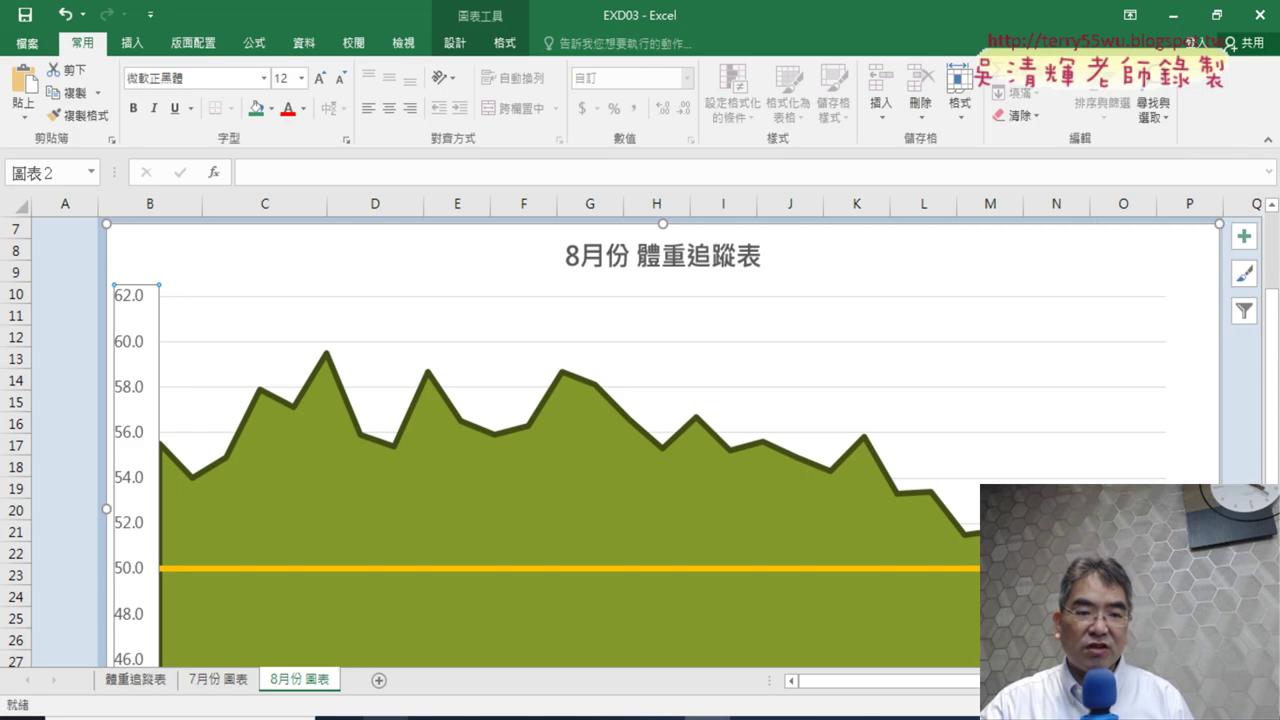
{"action": "right_click", "coordinate": [137, 305]}
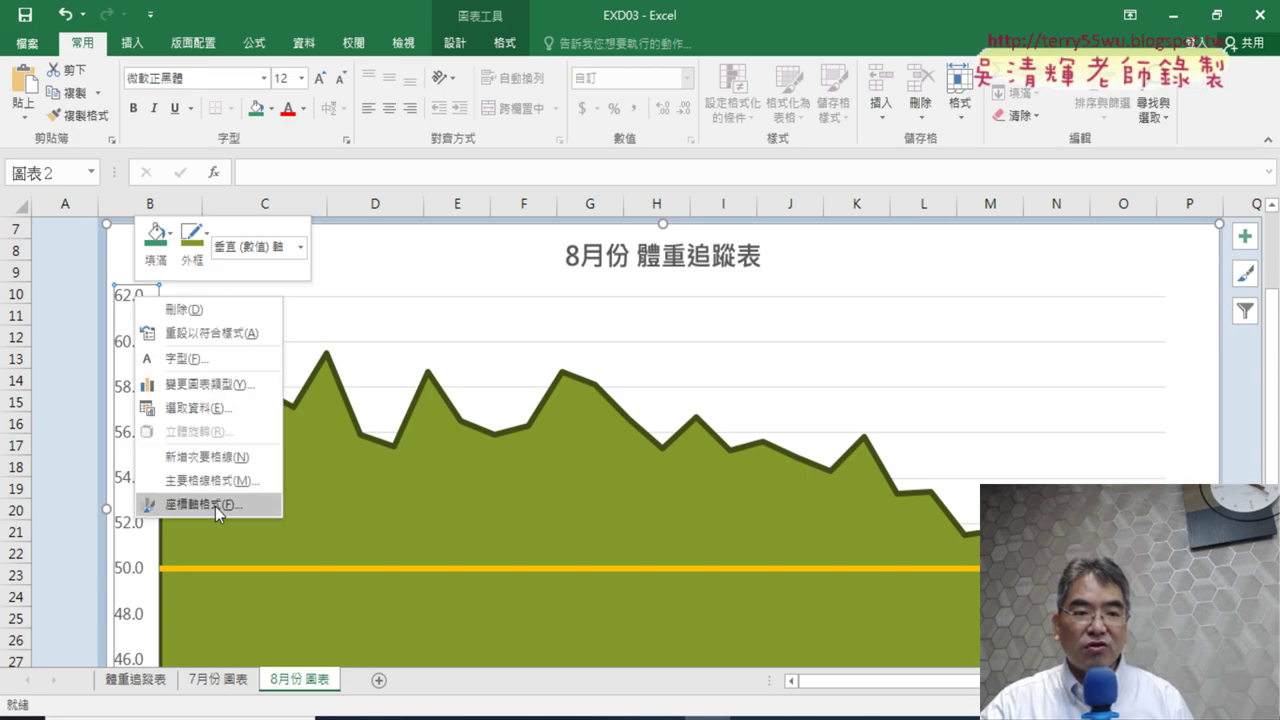
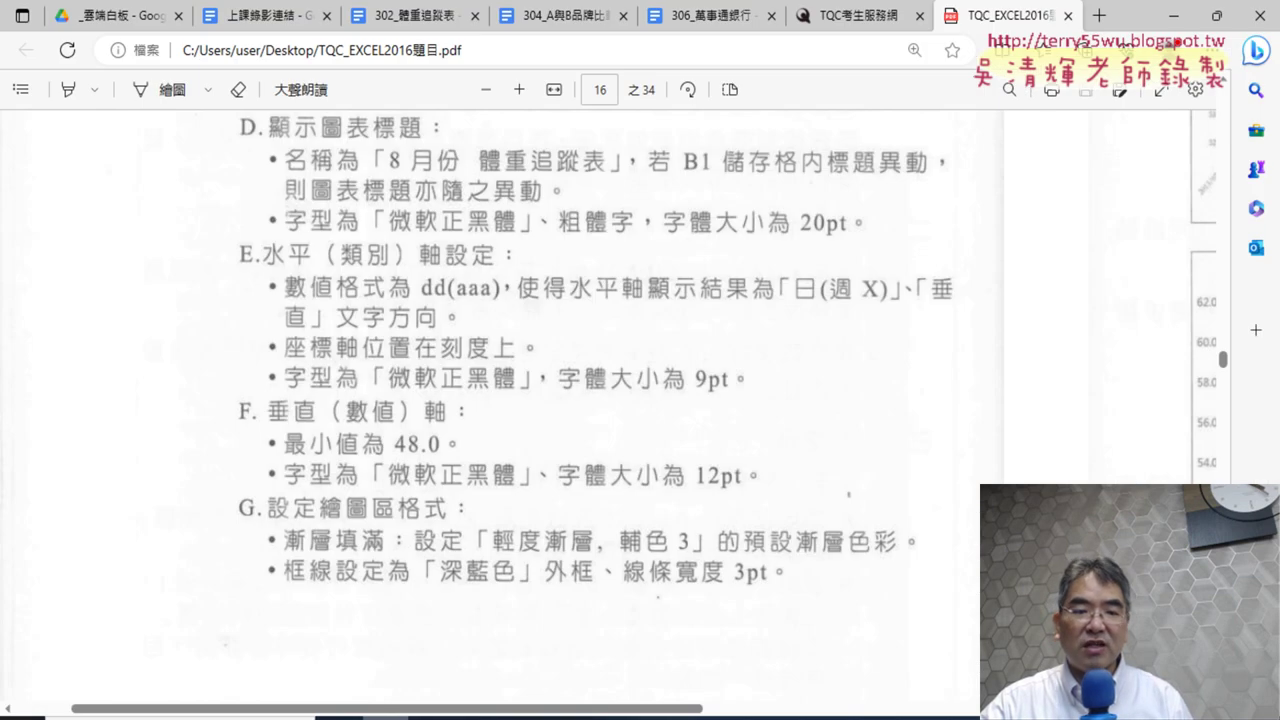
Change the vertical axis Minimum bound from 44.0 to 48
{"action": "key", "text": "alt+Tab"}
{"action": "left_click_drag", "start_coordinate": [1130, 372], "coordinate": [1117, 370]}
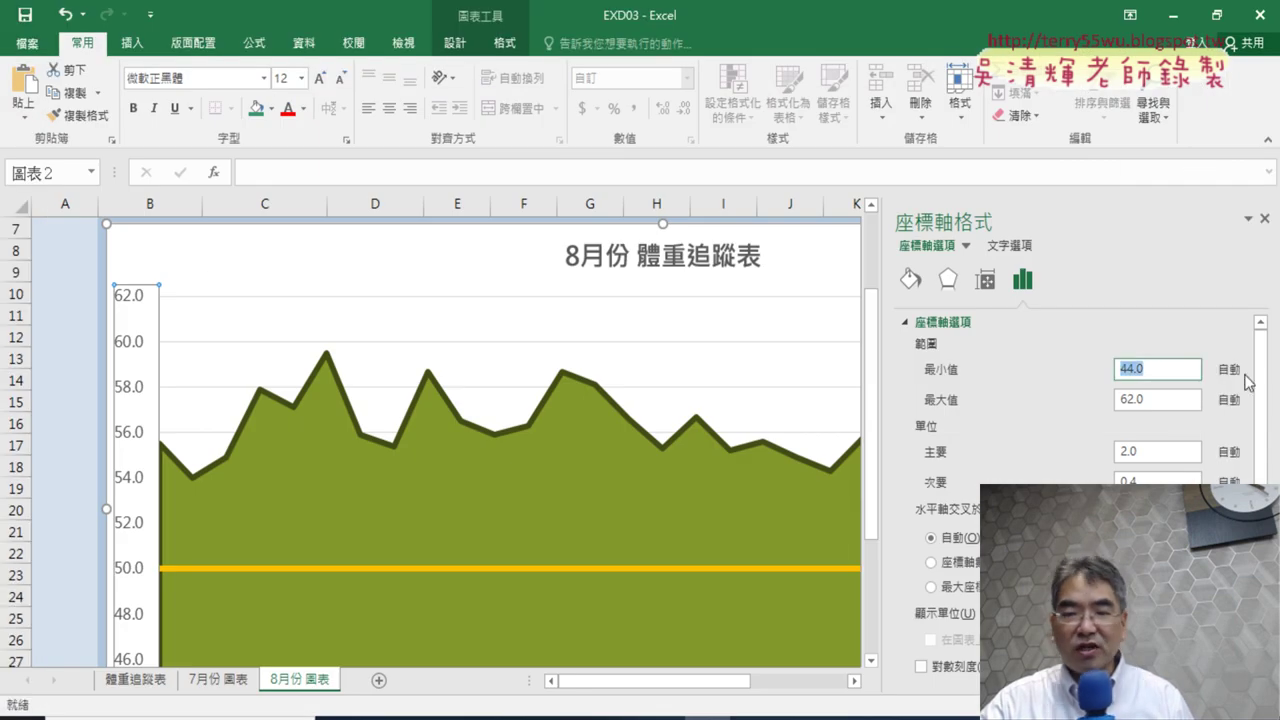
{"action": "type", "text": "48."}
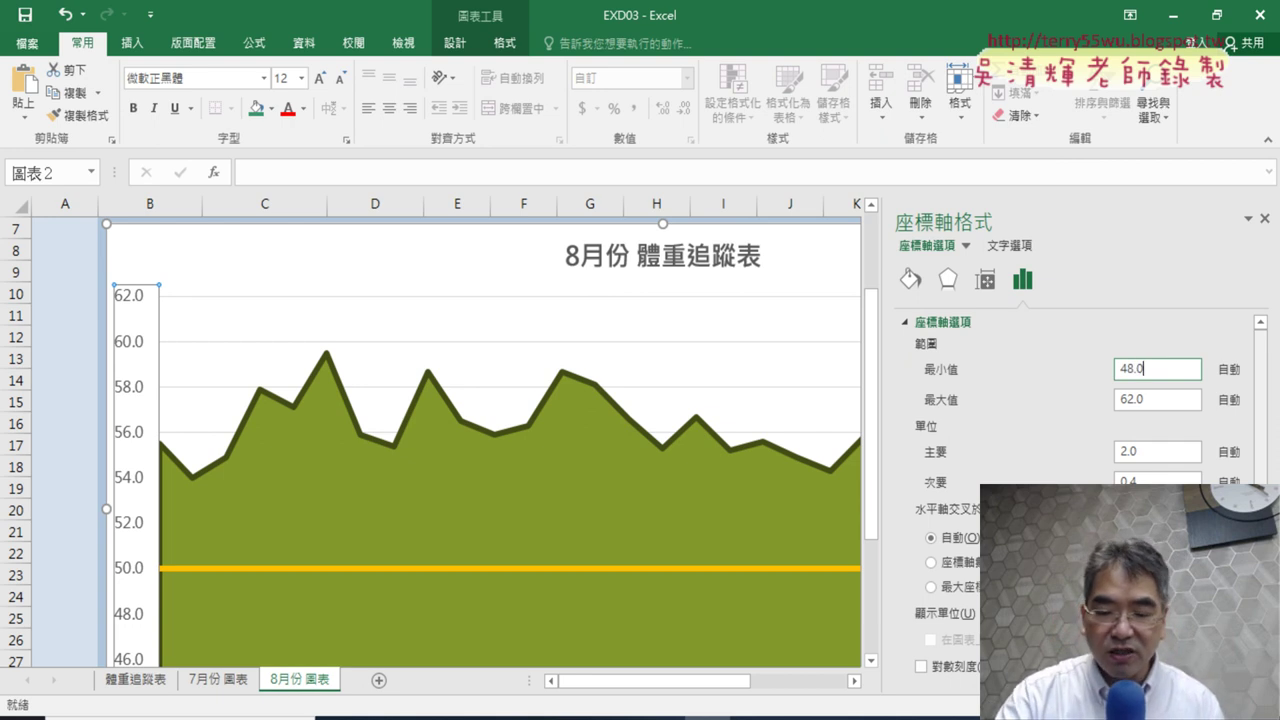
{"action": "key", "text": "Return"}
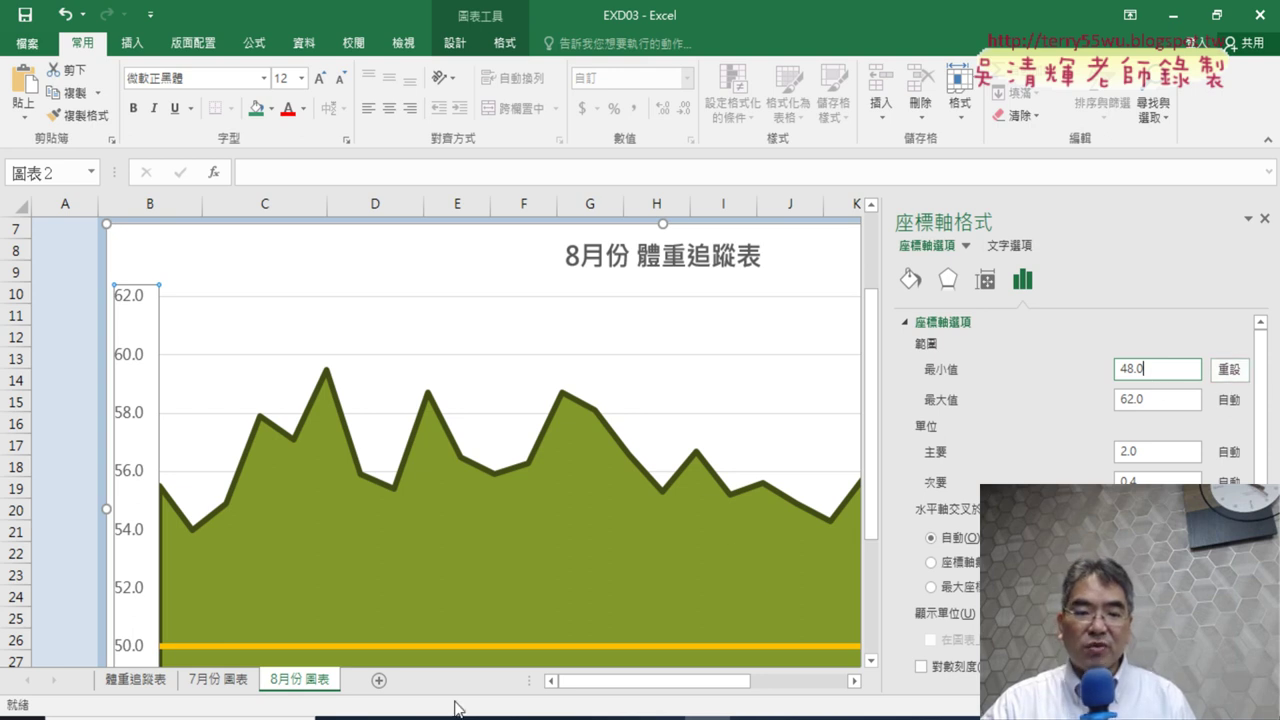
Select the chart's plot area after checking the exam instructions PDF
{"action": "left_click", "coordinate": [383, 714]}
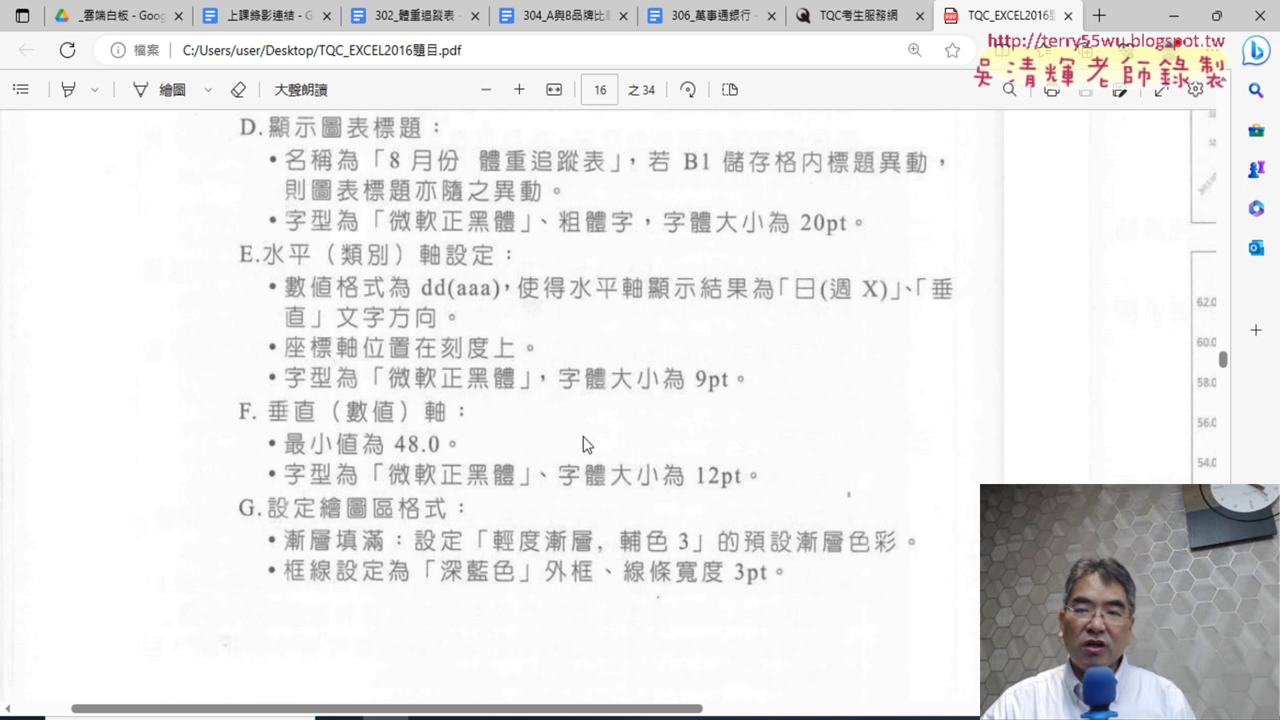
{"action": "left_click", "coordinate": [1173, 16]}
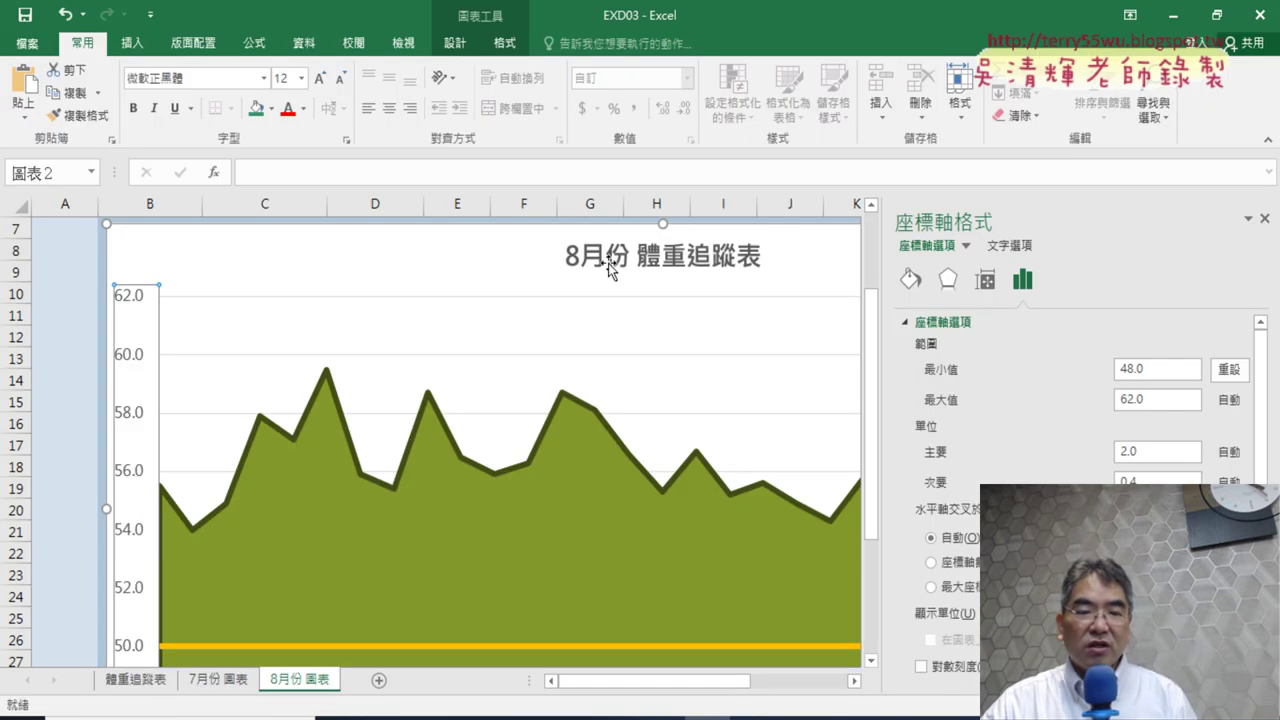
{"action": "left_click", "coordinate": [408, 326]}
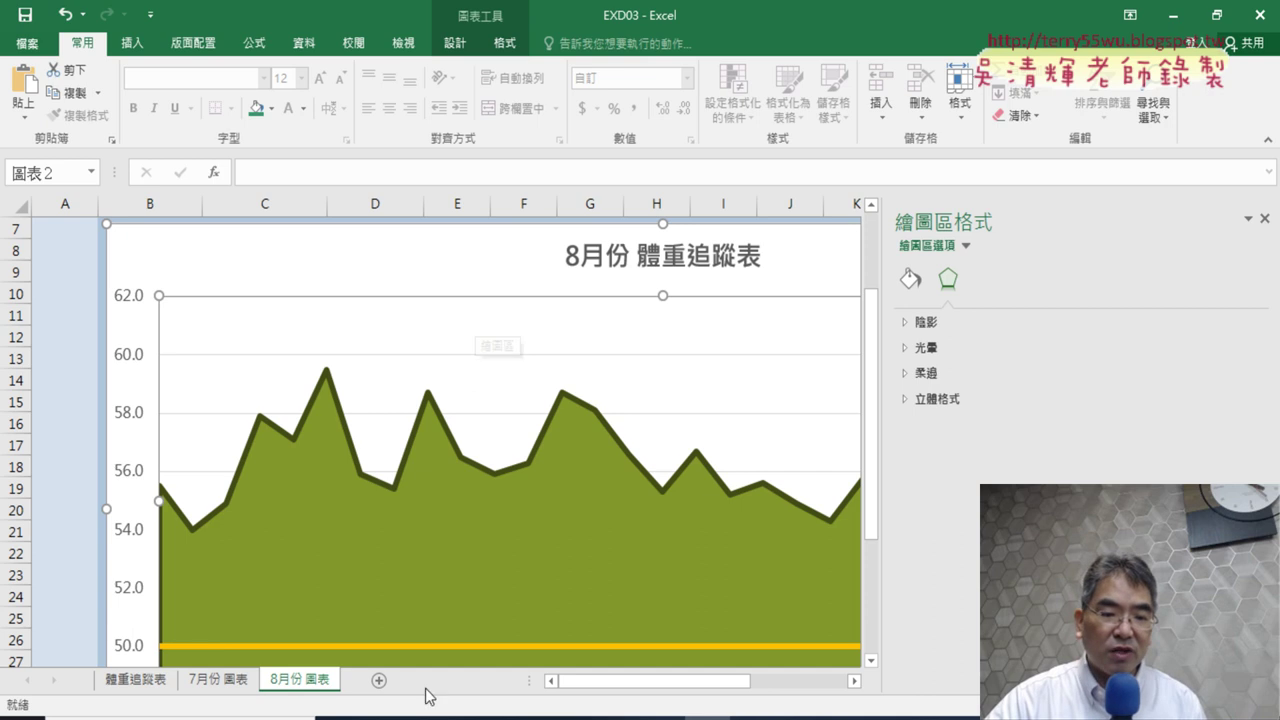
{"action": "key", "text": "alt+Tab"}
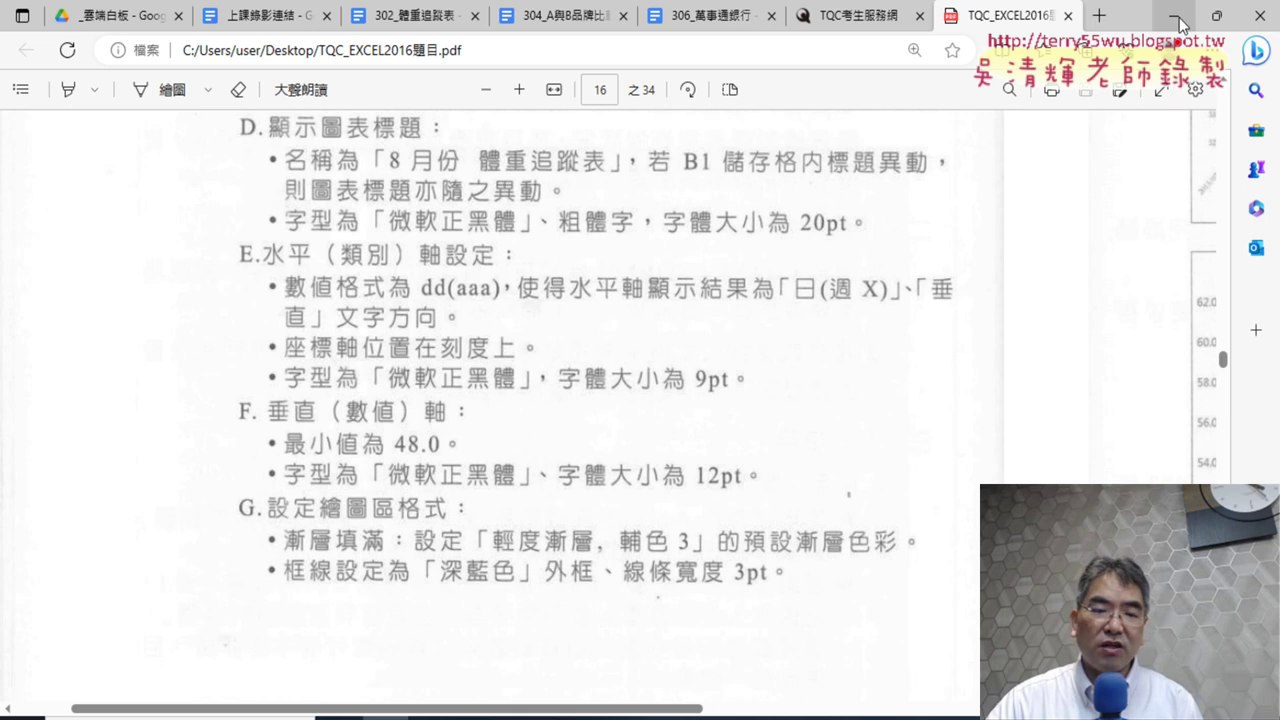
{"action": "key", "text": "alt+Tab"}
In Format Plot Area, switch the plot area fill to Gradient fill
{"action": "right_click", "coordinate": [335, 316]}
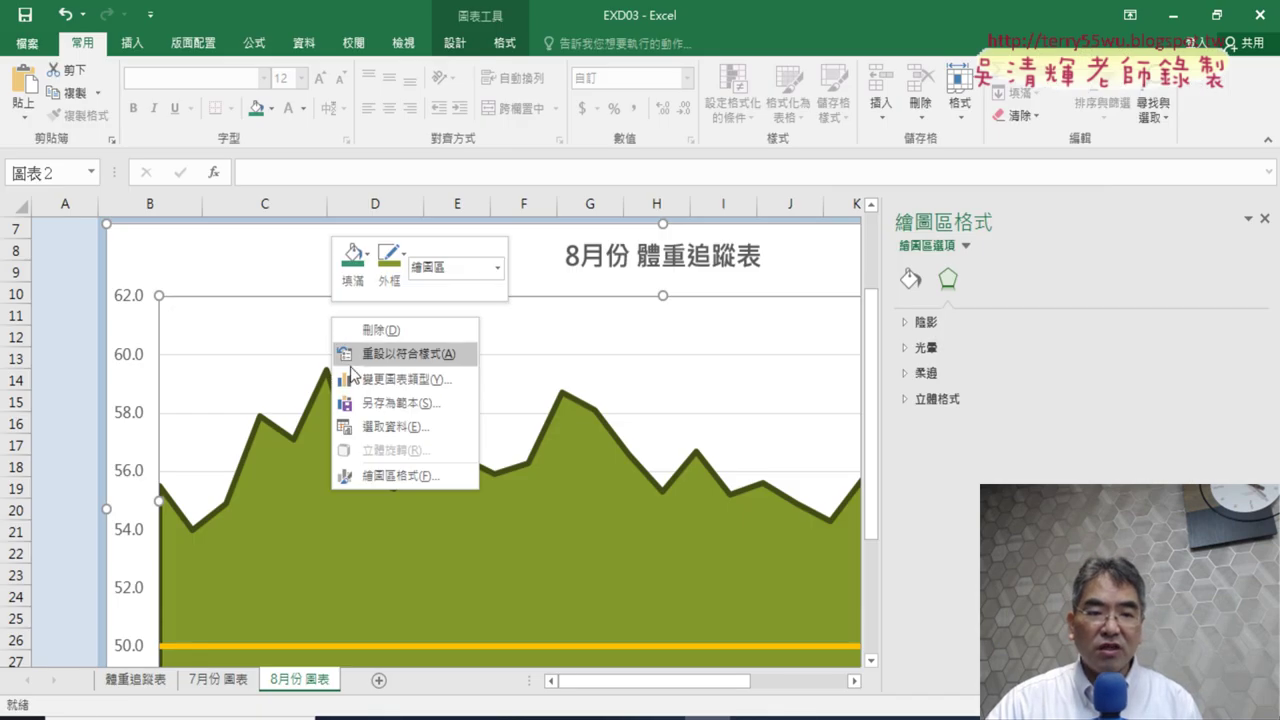
{"action": "left_click", "coordinate": [416, 477]}
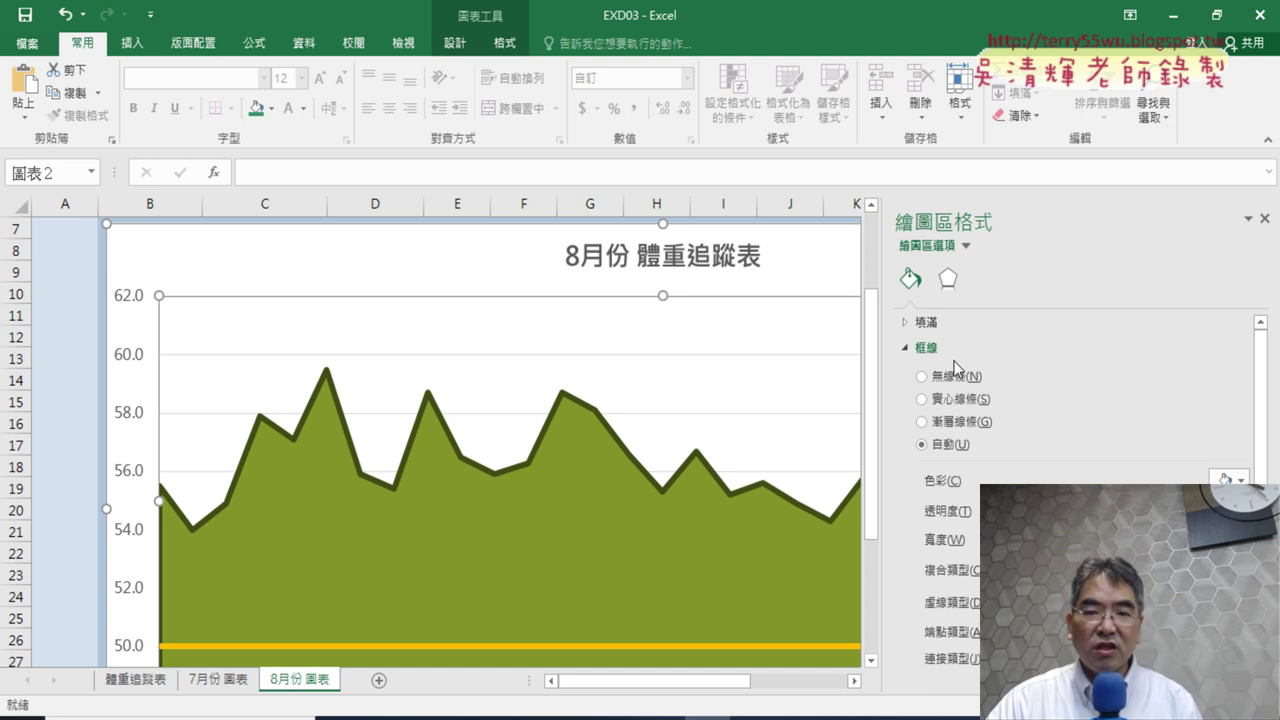
{"action": "left_click", "coordinate": [908, 347]}
{"action": "left_click", "coordinate": [907, 323]}
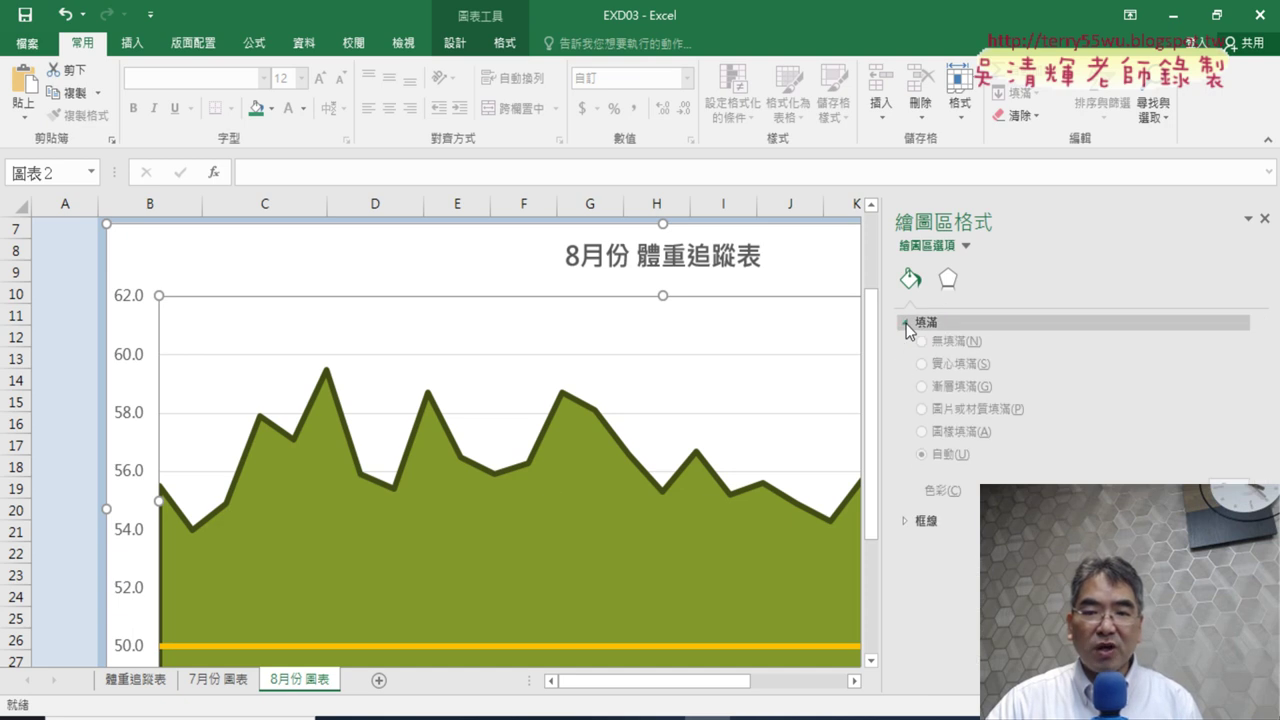
{"action": "left_click", "coordinate": [923, 396]}
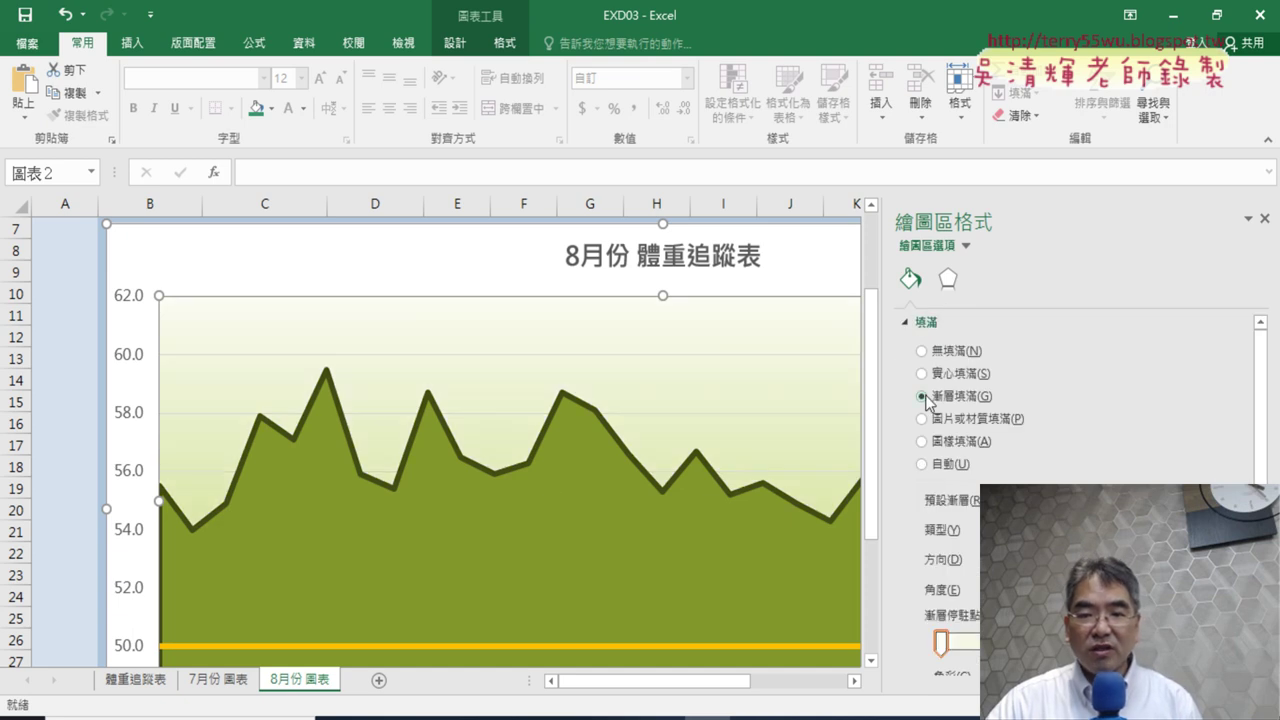
{"action": "scroll", "coordinate": [1182, 434], "scroll_direction": "down", "scroll_amount": 1}
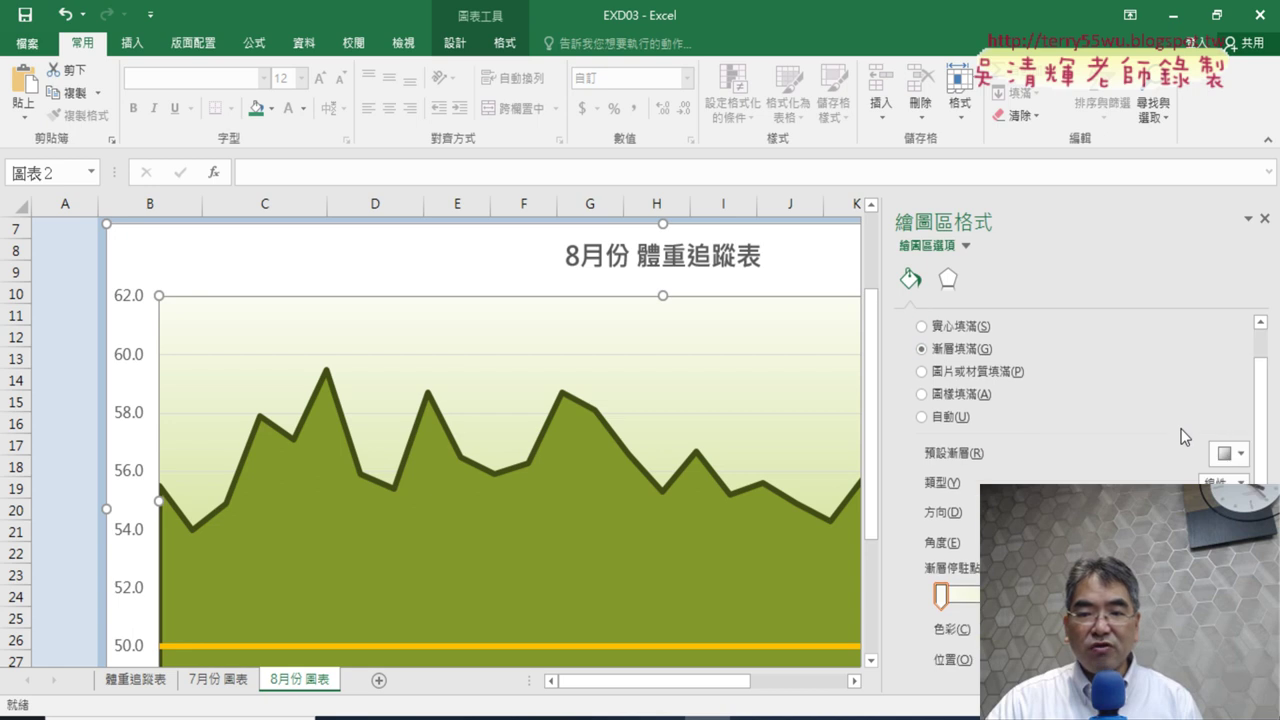
Apply the Light Gradient – Accent 3 preset gradient to the plot area
{"action": "left_click", "coordinate": [1238, 455]}
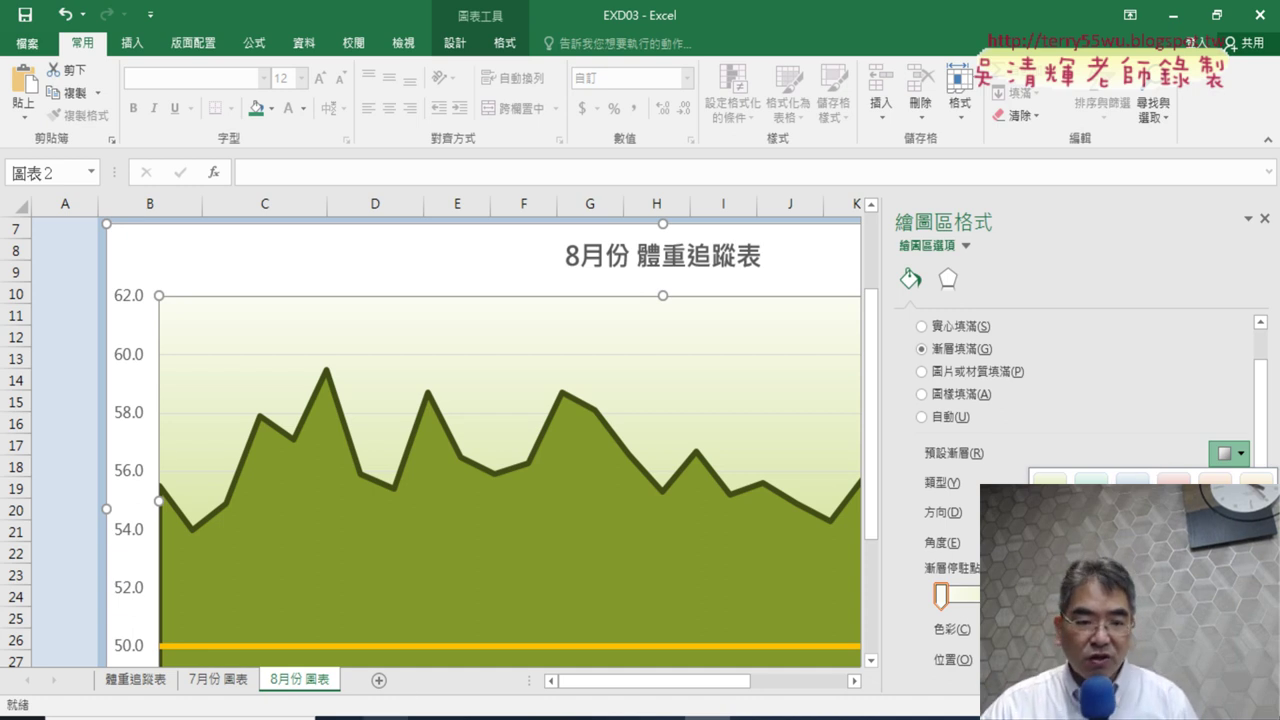
{"action": "mouse_move", "coordinate": [385, 716]}
{"action": "left_click", "coordinate": [378, 622]}
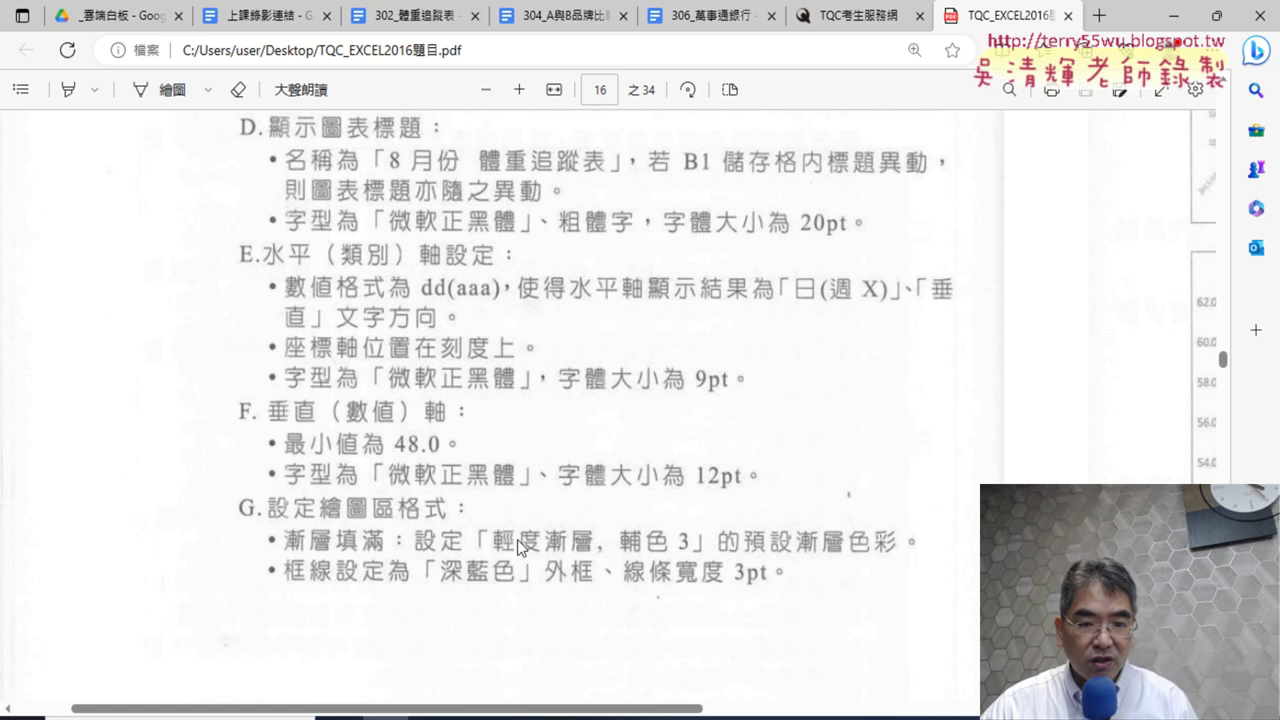
{"action": "left_click", "coordinate": [1173, 15]}
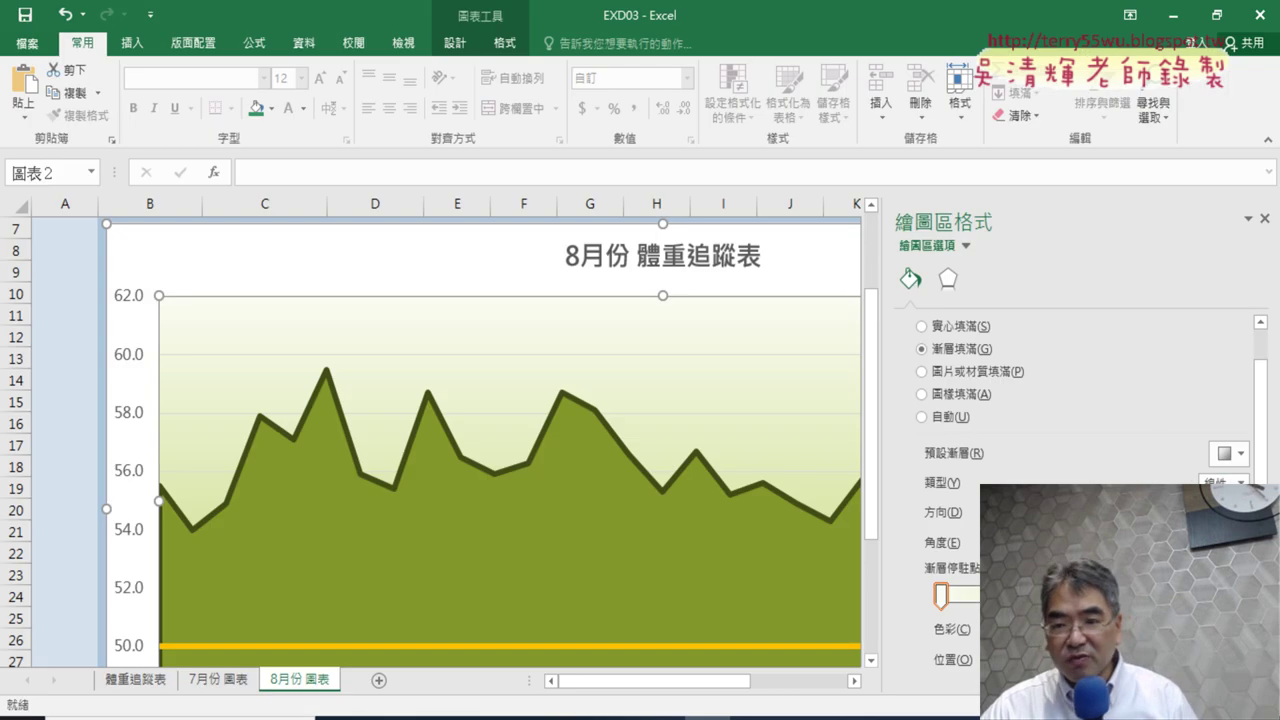
{"action": "left_click", "coordinate": [1241, 454]}
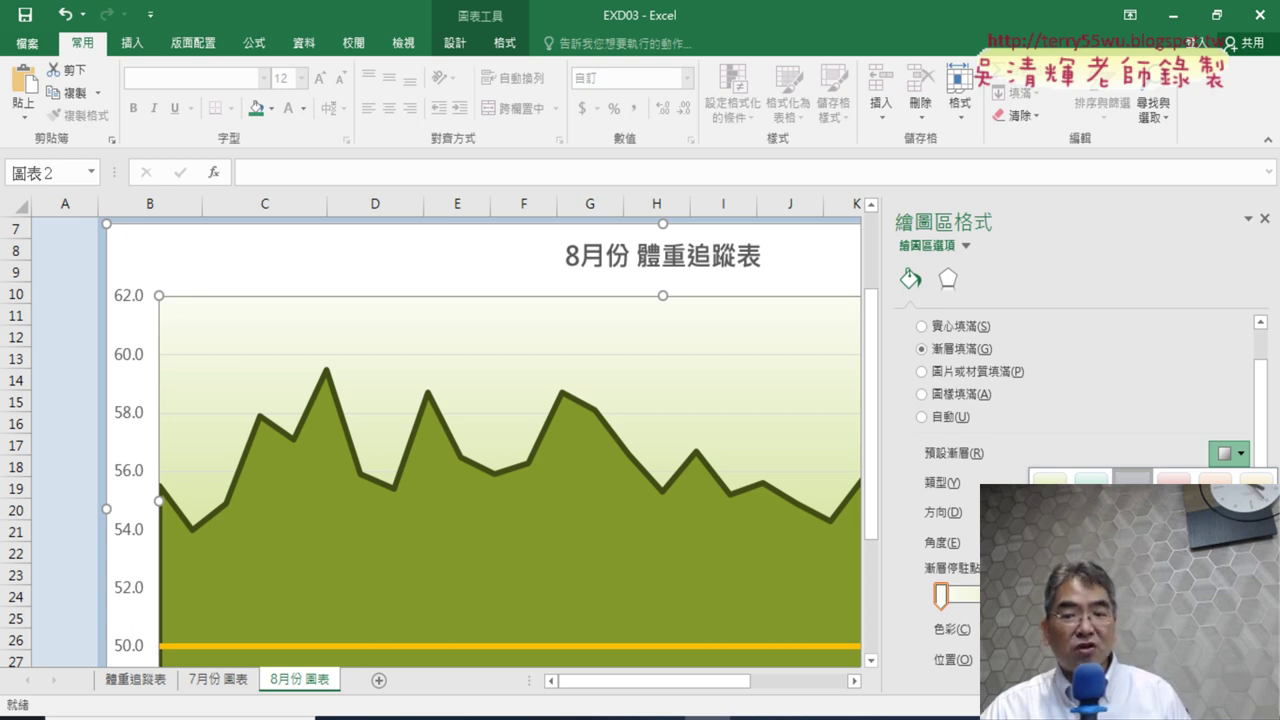
{"action": "left_click", "coordinate": [1133, 478]}
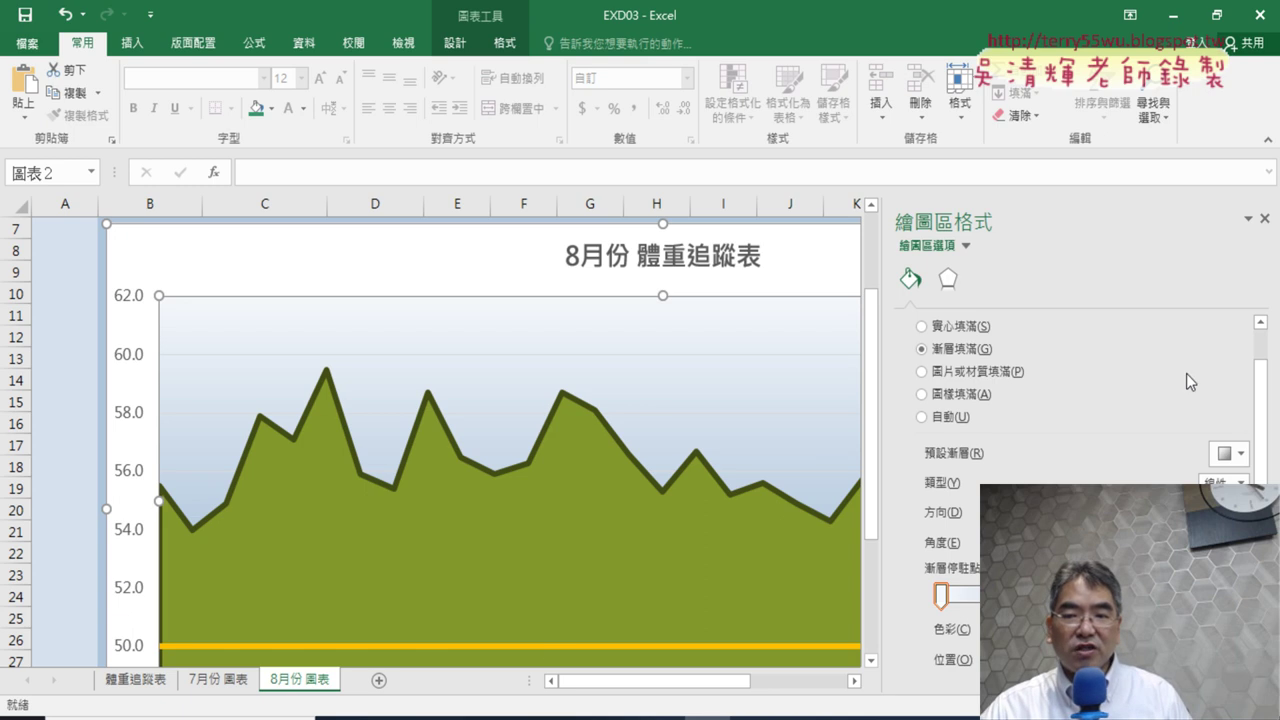
{"action": "left_click_drag", "start_coordinate": [1253, 427], "coordinate": [1258, 497]}
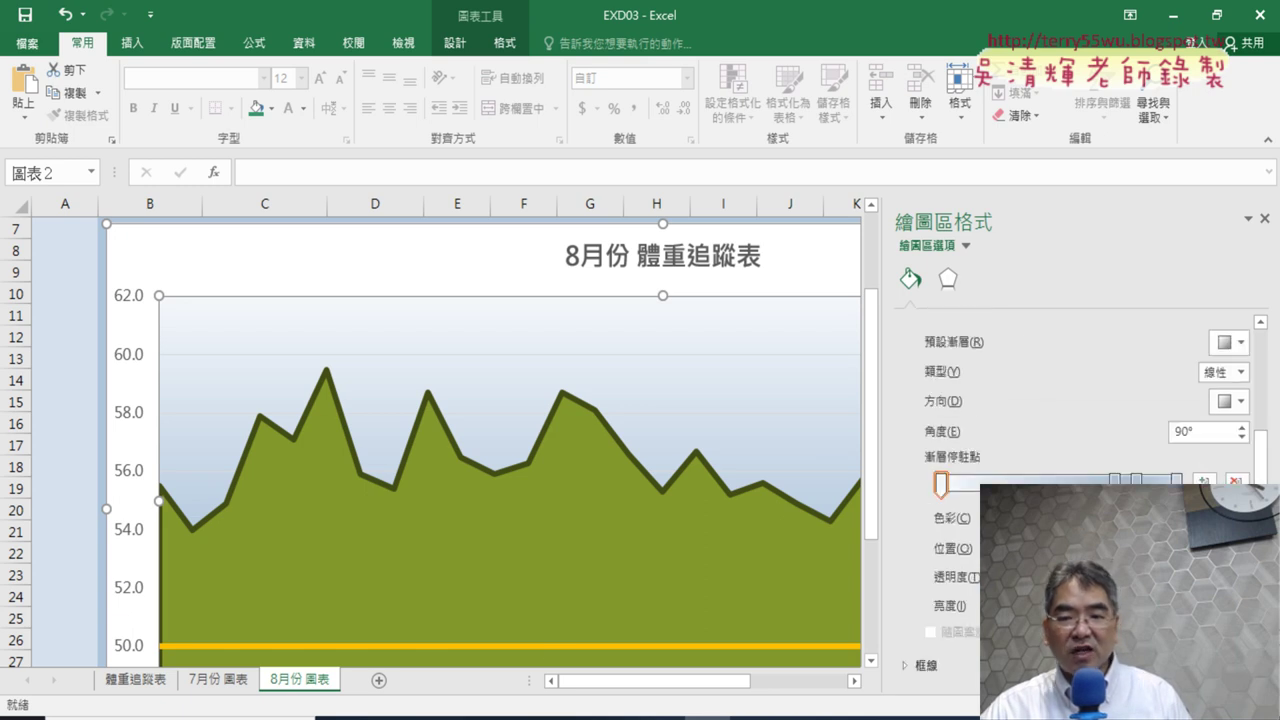
{"action": "scroll", "coordinate": [898, 490], "scroll_direction": "up", "scroll_amount": 3}
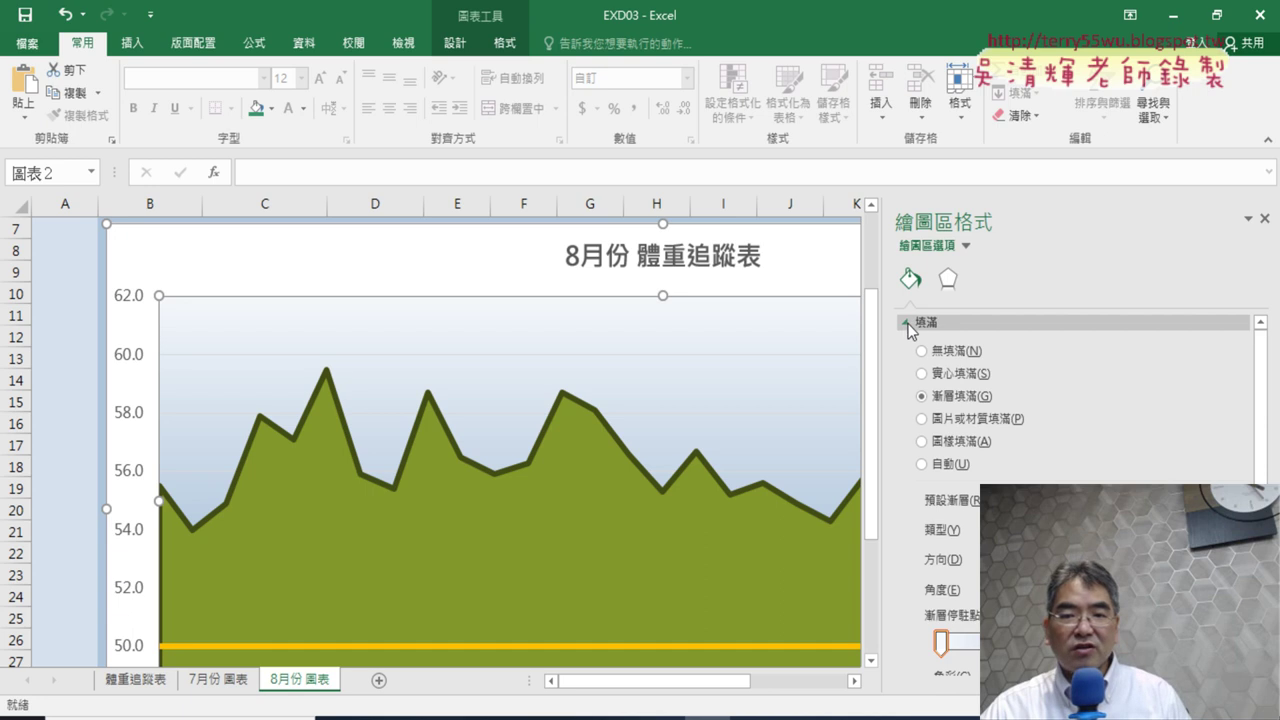
Set the plot area border to a solid Dark Blue line, then close Format Plot Area
{"action": "left_click", "coordinate": [907, 324]}
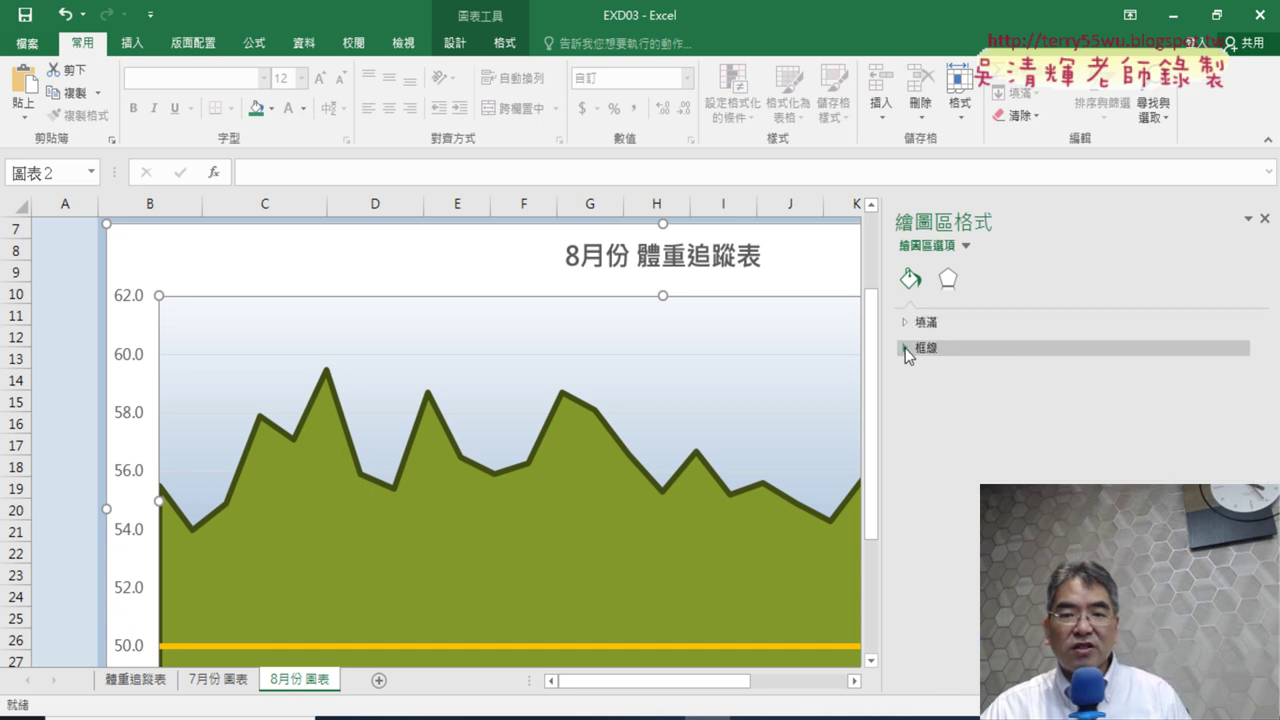
{"action": "left_click", "coordinate": [905, 348]}
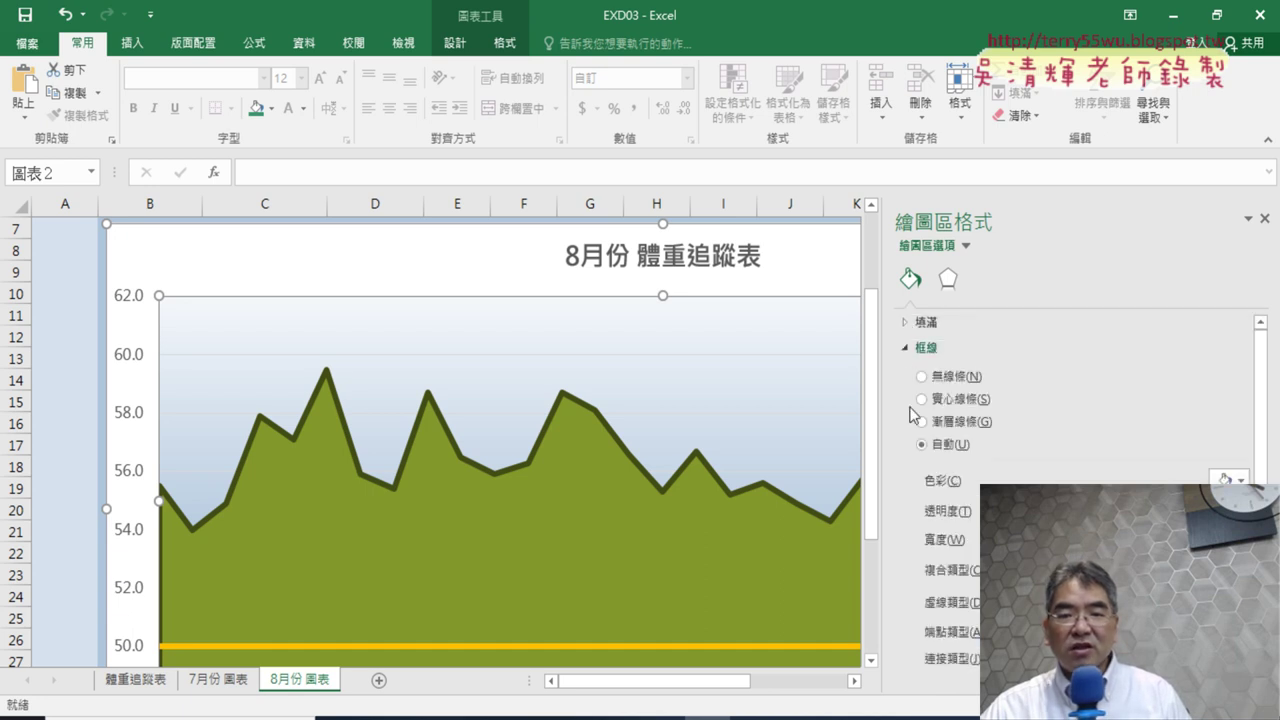
{"action": "key", "text": "alt+Tab"}
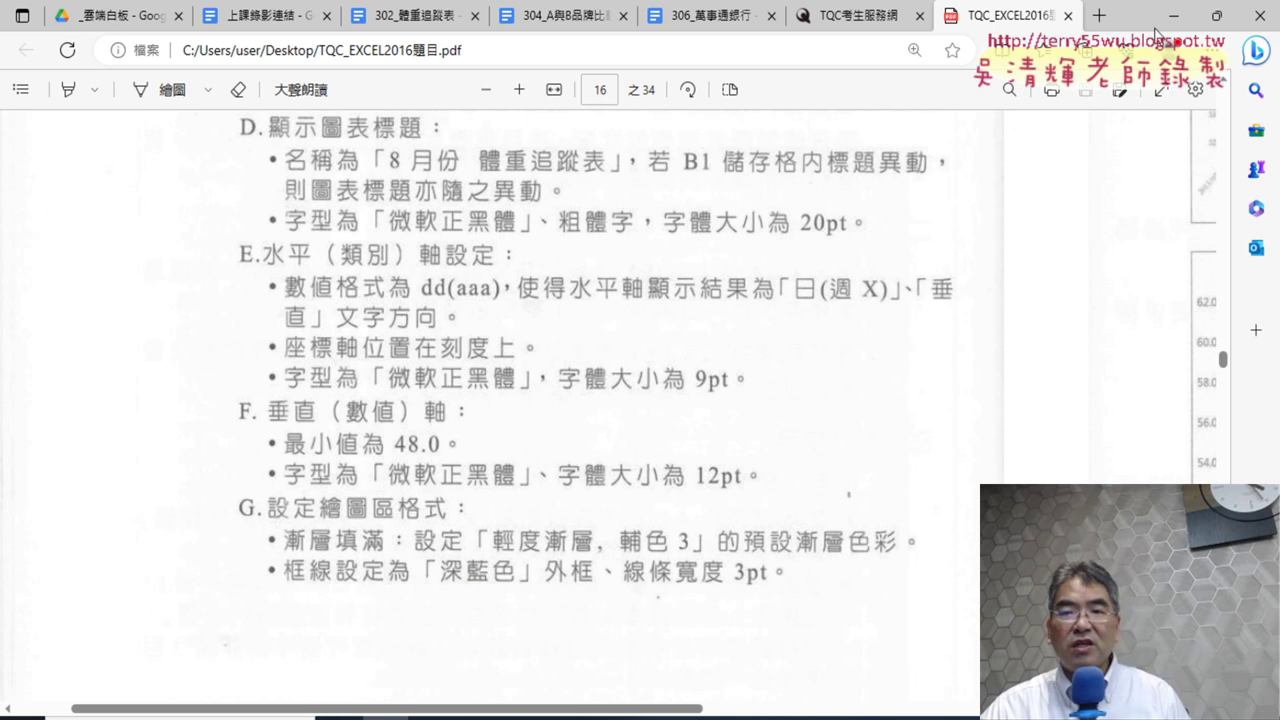
{"action": "key", "text": "alt+Tab"}
{"action": "left_click", "coordinate": [1233, 477]}
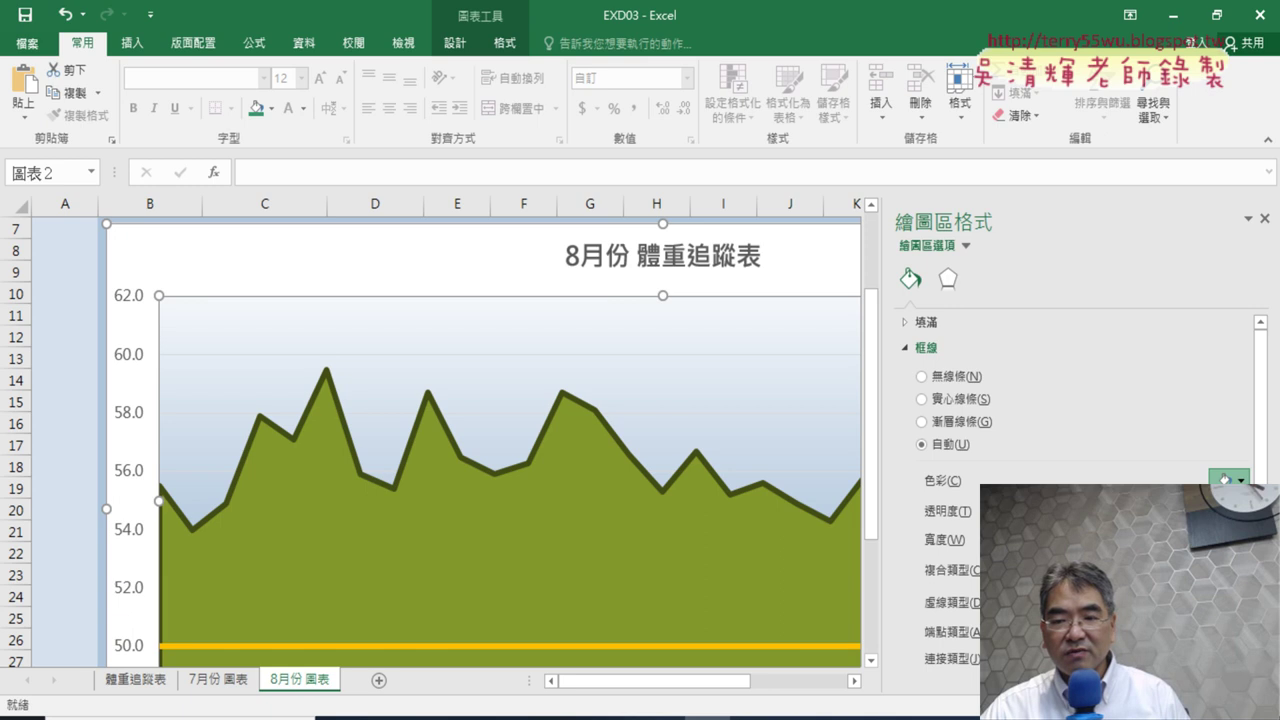
{"action": "left_click", "coordinate": [1150, 520]}
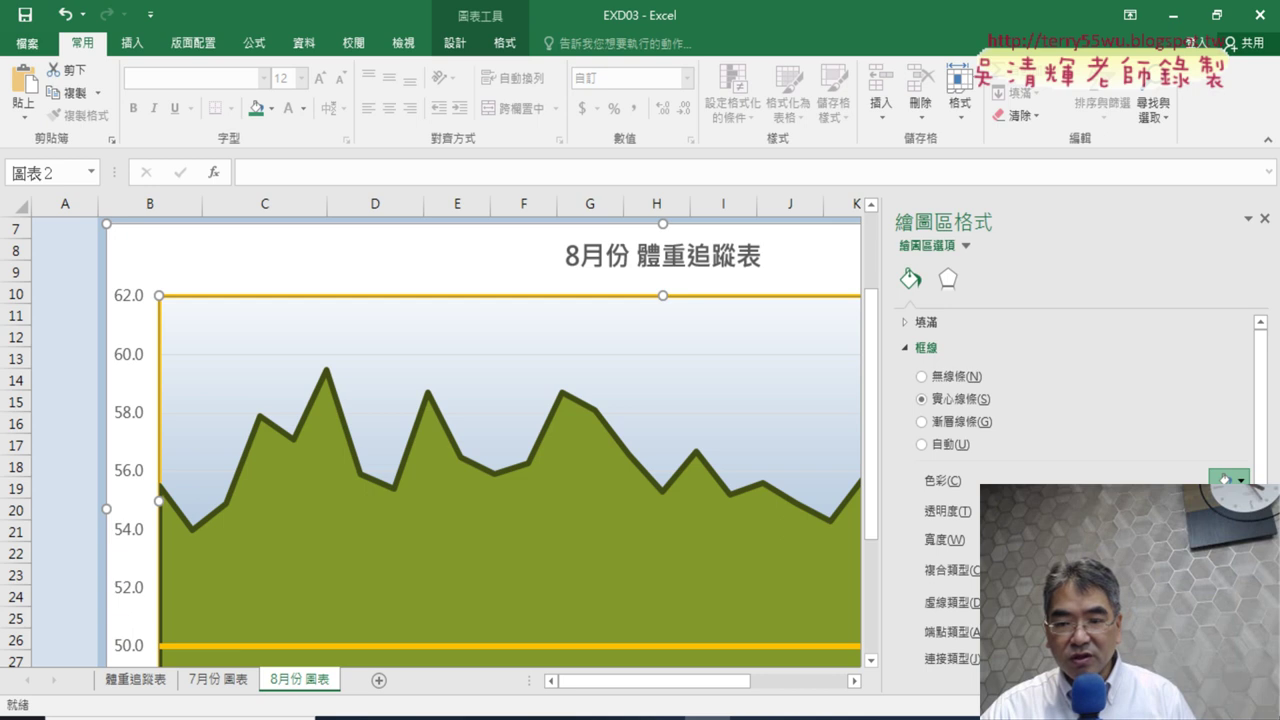
{"action": "left_click", "coordinate": [1224, 479]}
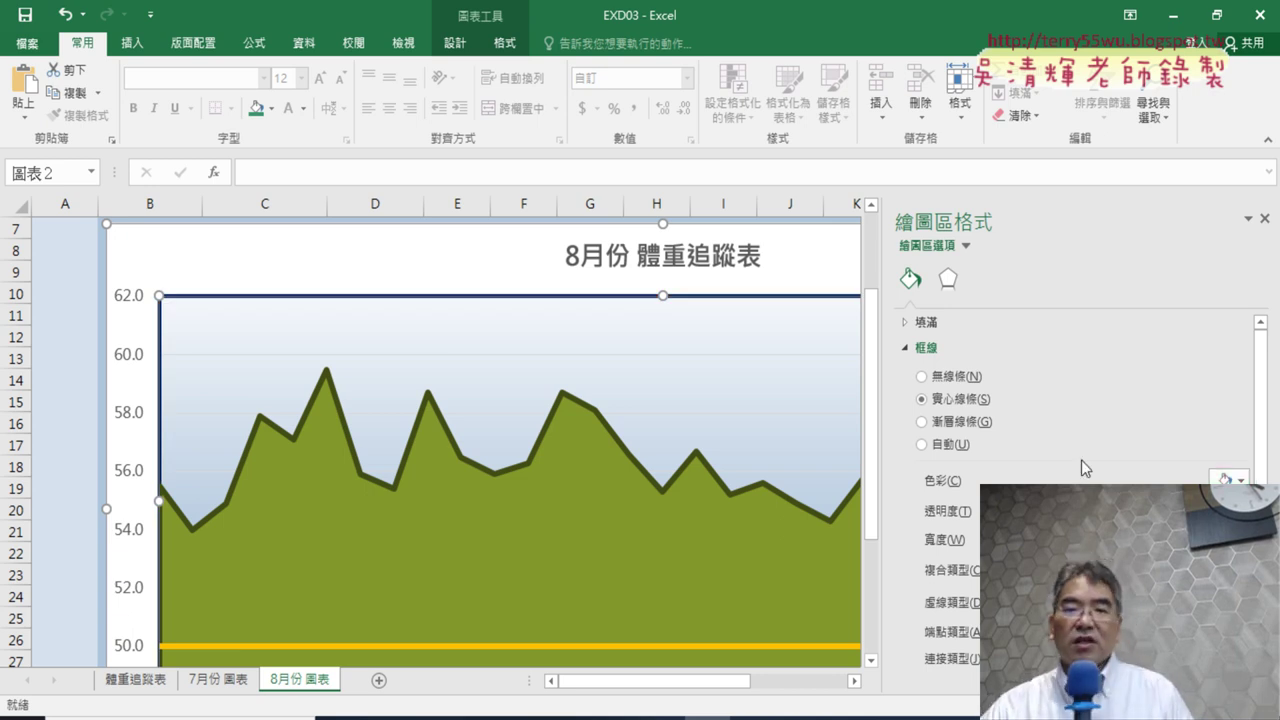
{"action": "left_click", "coordinate": [1266, 220]}
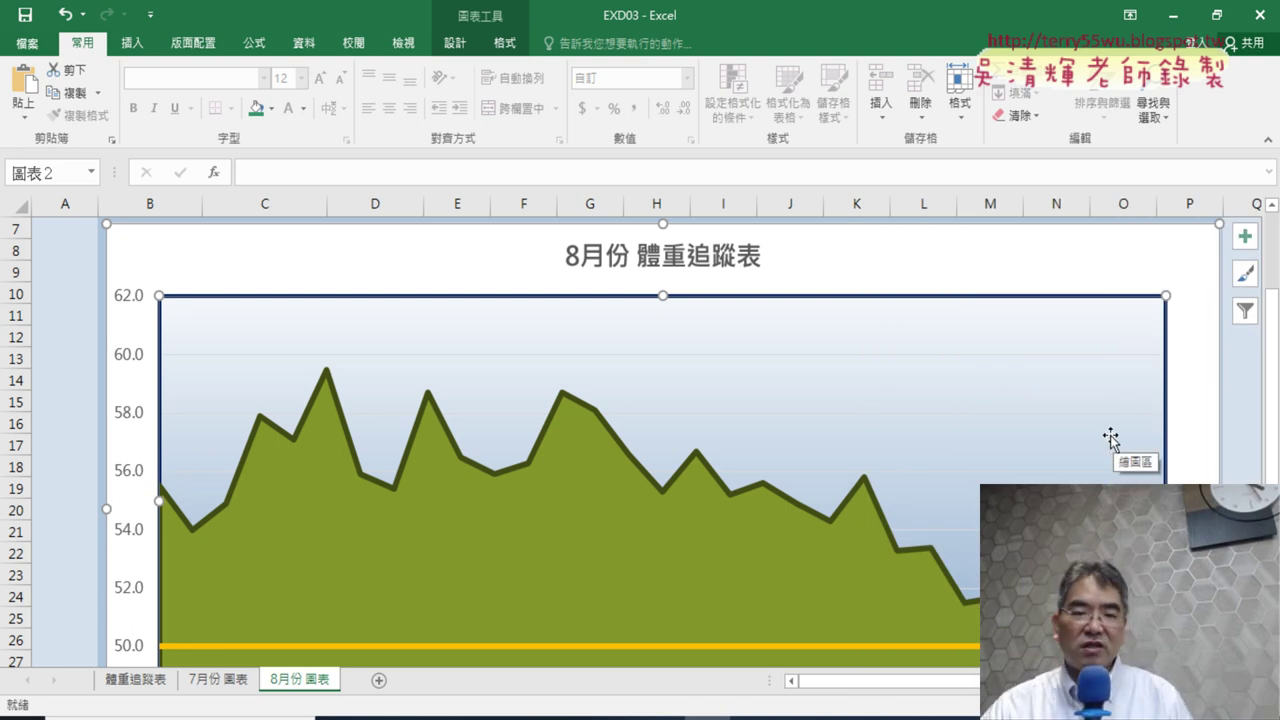
Flip between the 7月份 and 8月份 chart sheets, ending on 8月份
{"action": "scroll", "coordinate": [1113, 443], "scroll_direction": "down", "scroll_amount": 2}
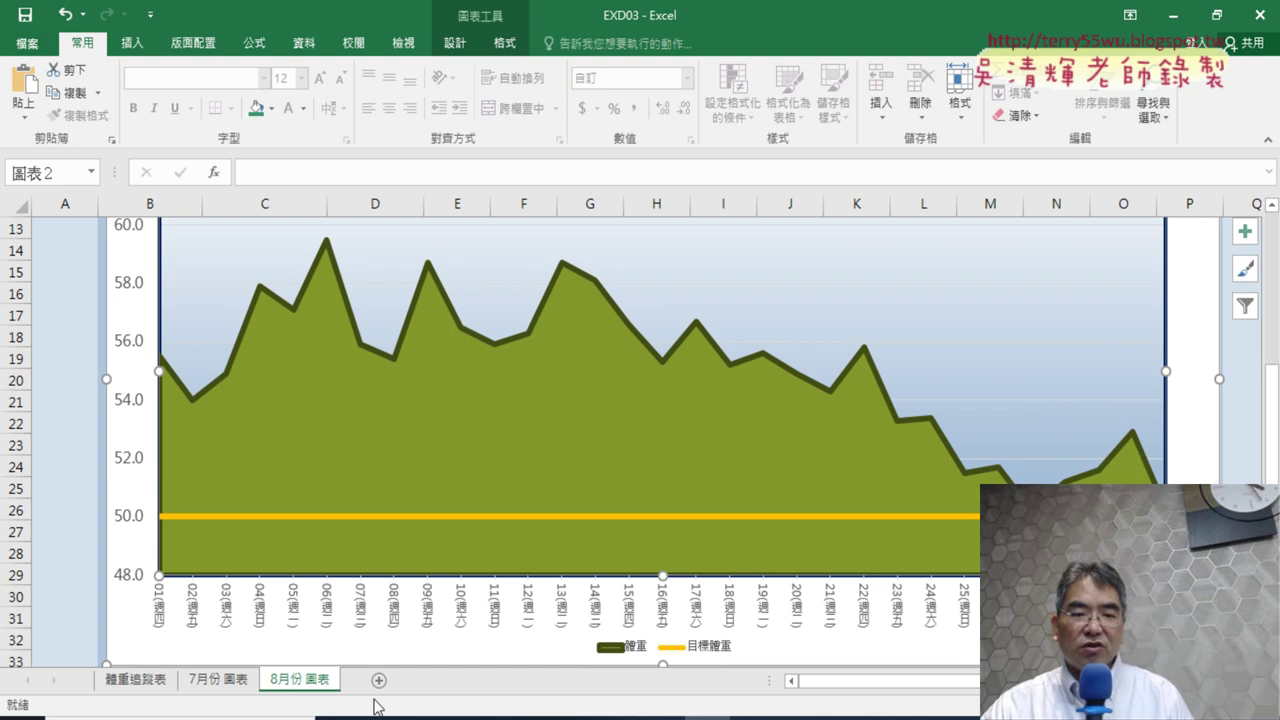
{"action": "left_click", "coordinate": [228, 682]}
{"action": "left_click", "coordinate": [300, 682]}
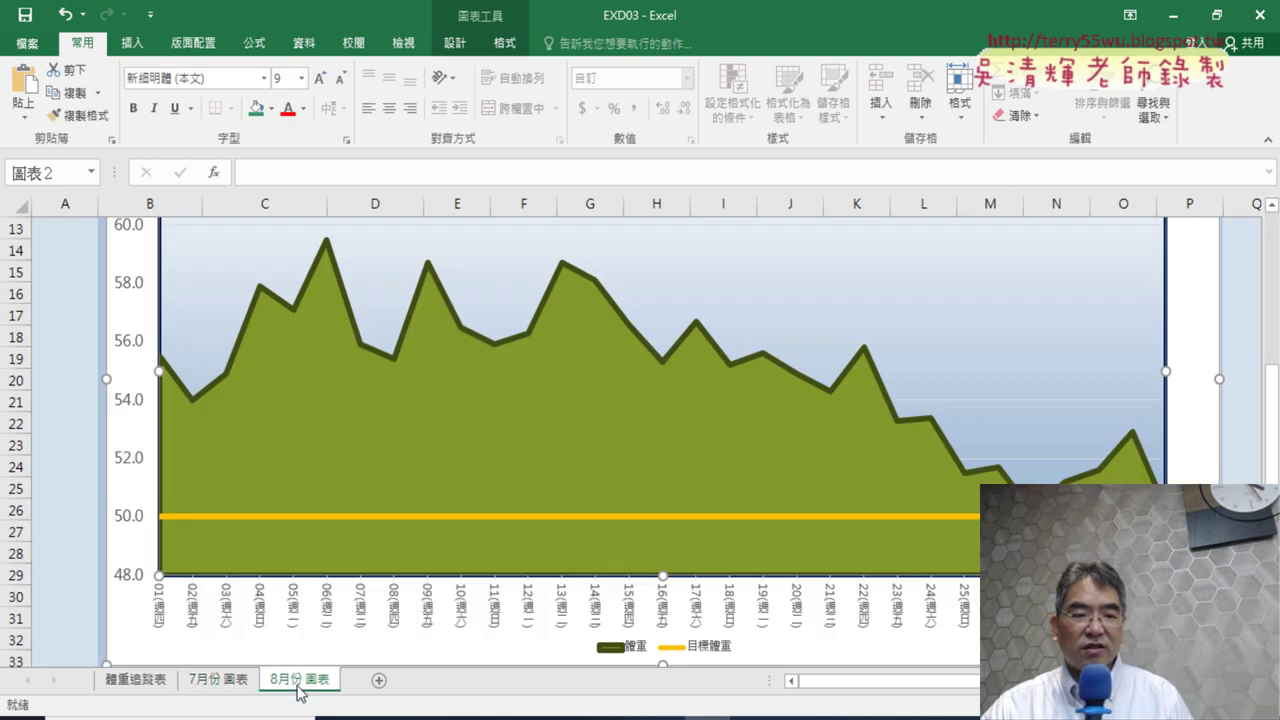
{"action": "left_click", "coordinate": [230, 682]}
{"action": "left_click", "coordinate": [278, 678]}
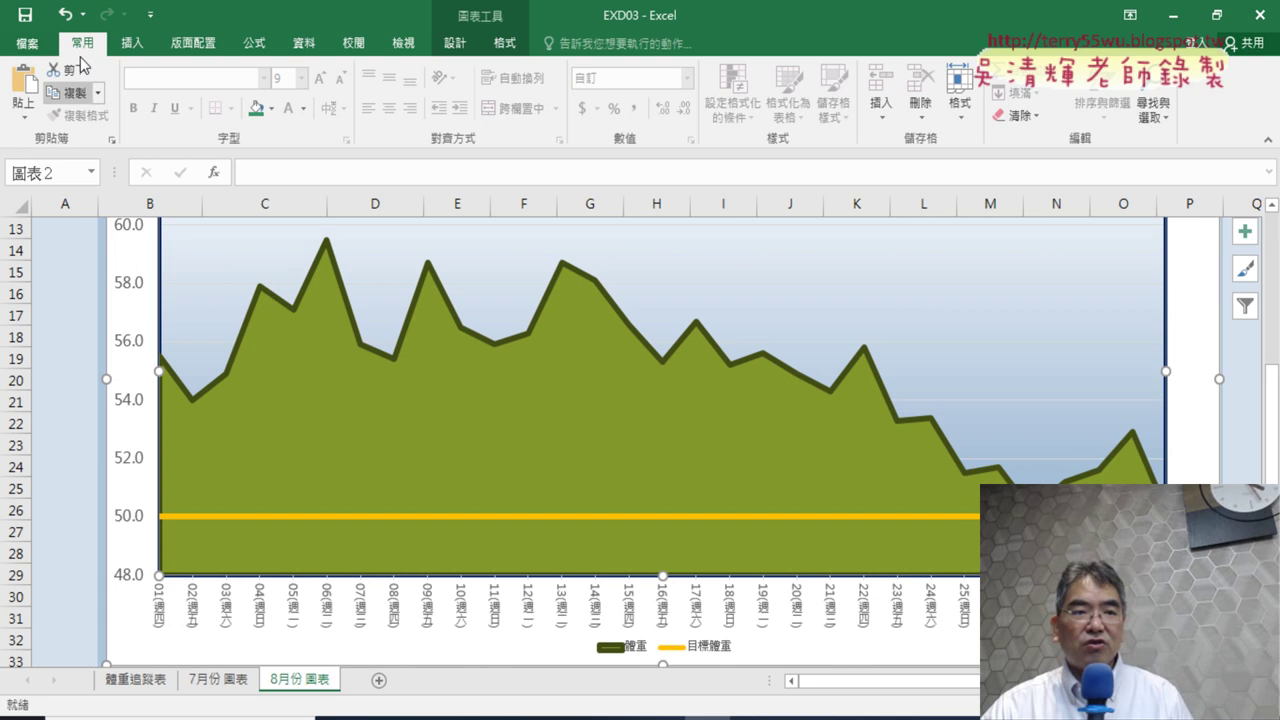
Save As, renaming the file from EXD03 to EXA03
{"action": "left_click", "coordinate": [28, 45]}
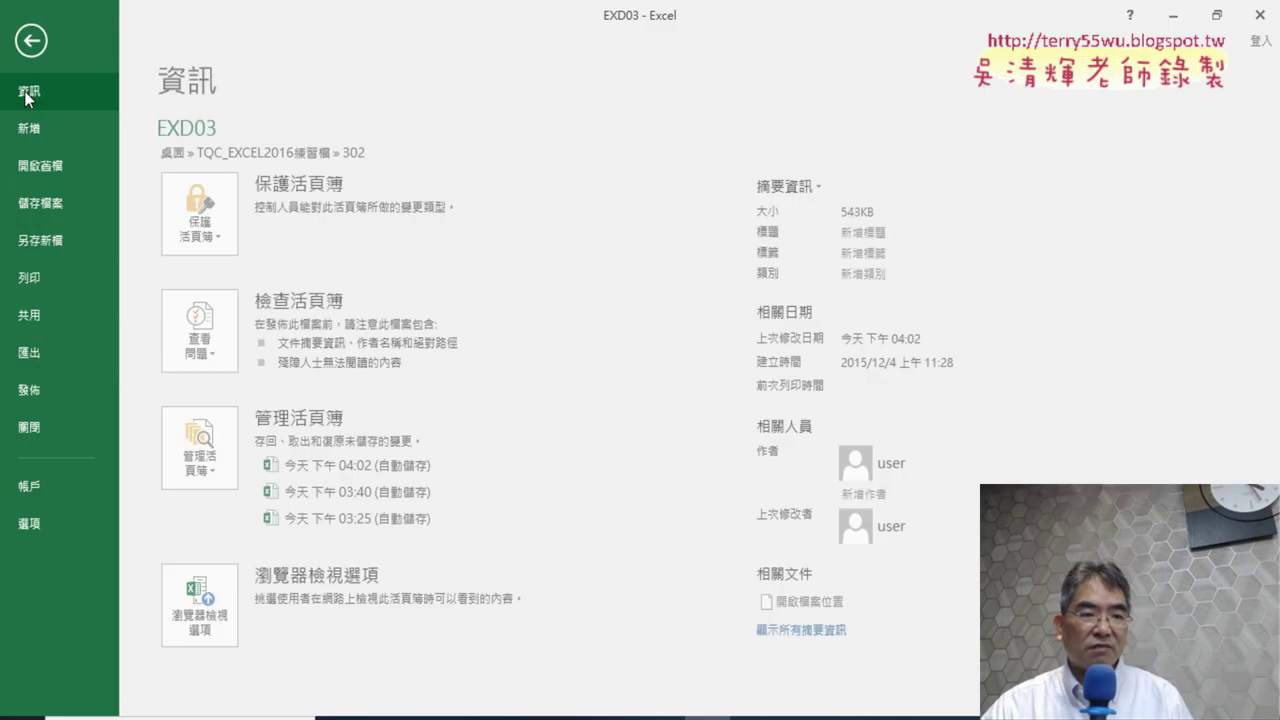
{"action": "left_click", "coordinate": [65, 240]}
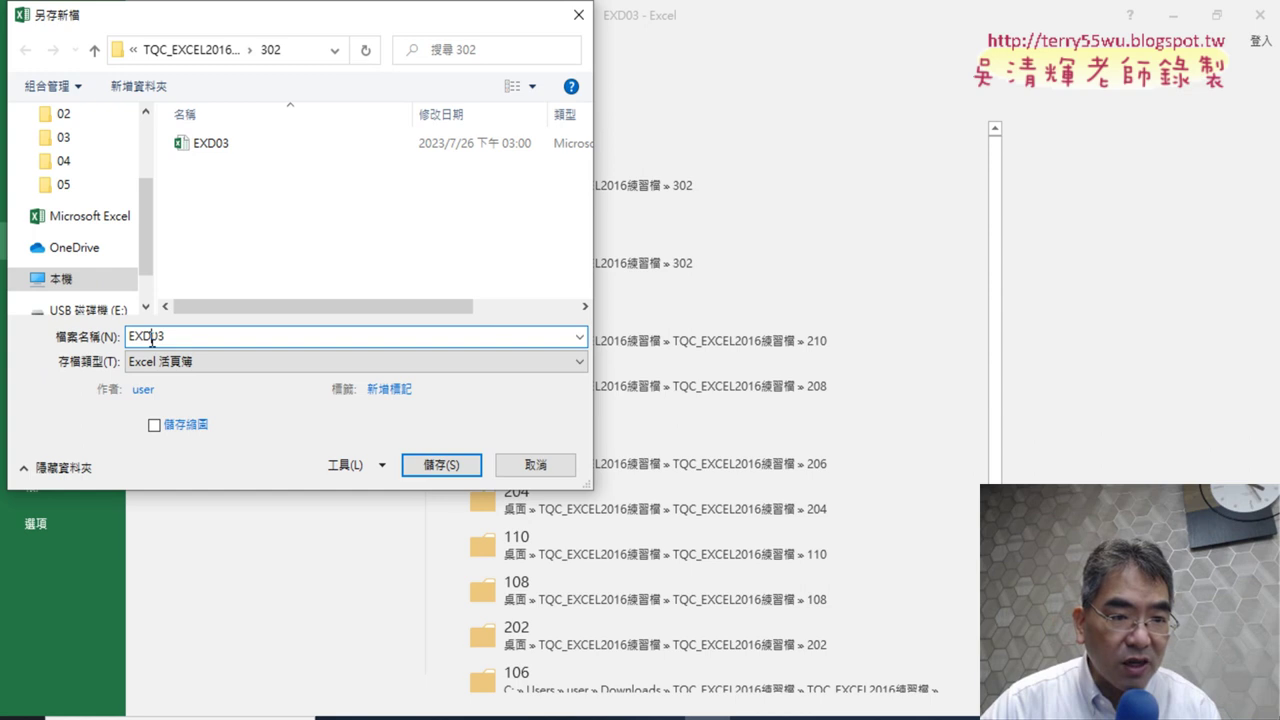
{"action": "left_click_drag", "start_coordinate": [151, 337], "coordinate": [142, 337]}
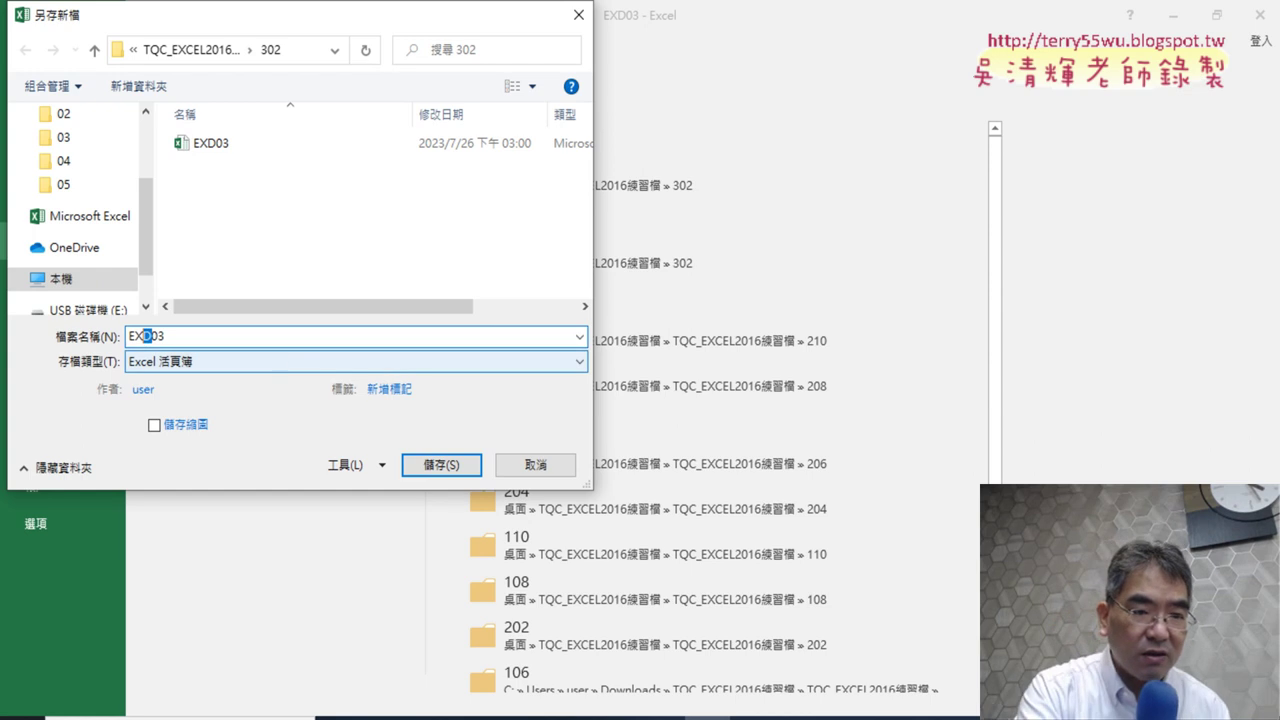
{"action": "type", "text": "A"}
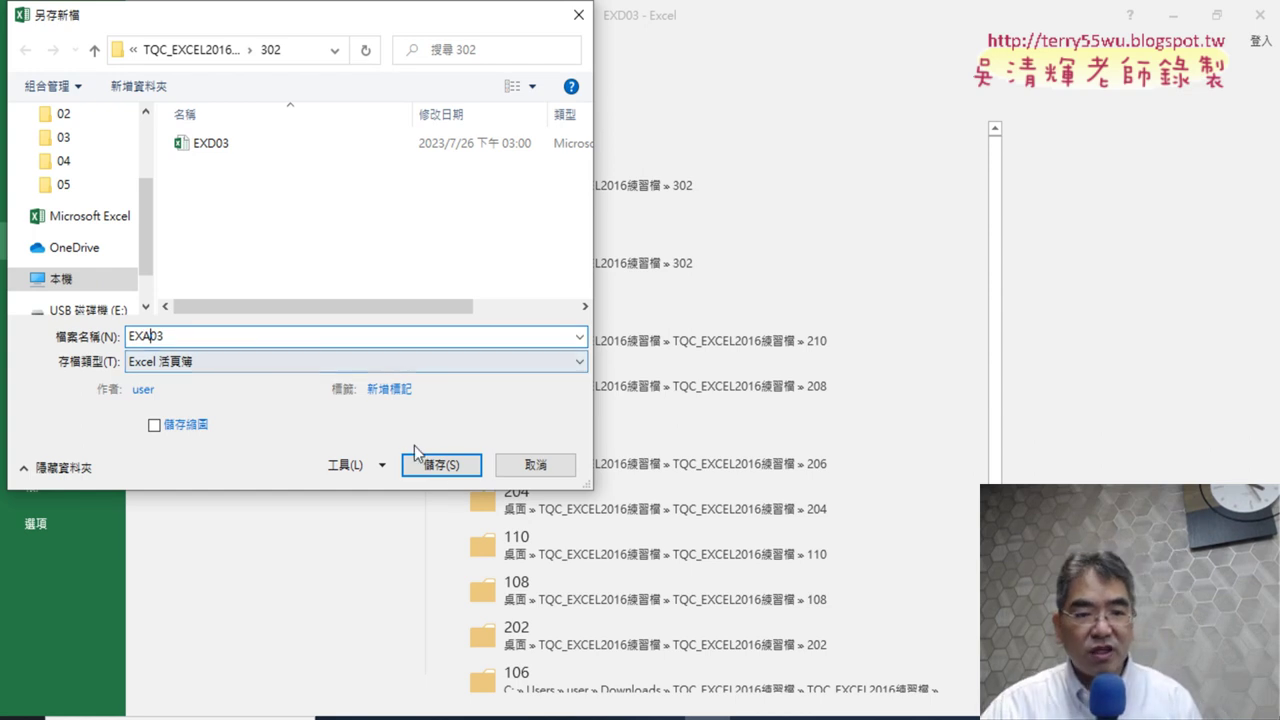
{"action": "left_click", "coordinate": [440, 464]}
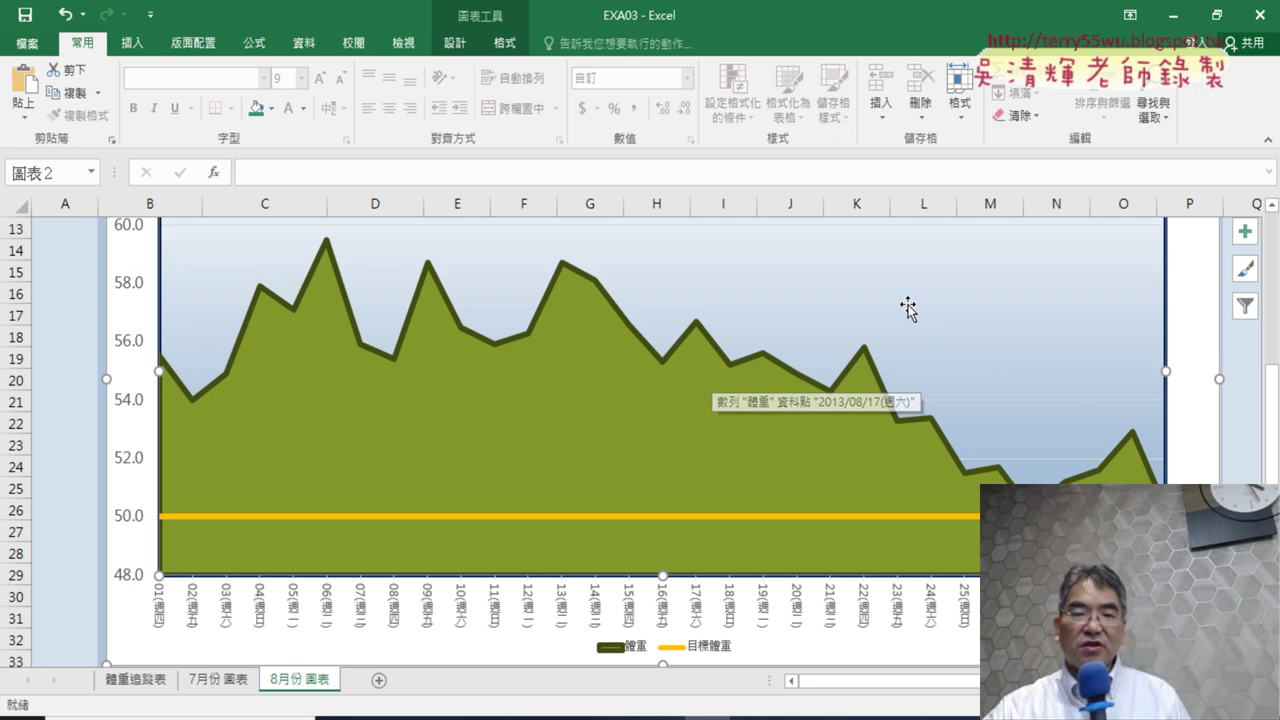
Scroll the 8月份 圖表 sheet up to the top of the chart
{"action": "left_click_drag", "start_coordinate": [1272, 440], "coordinate": [1272, 340]}
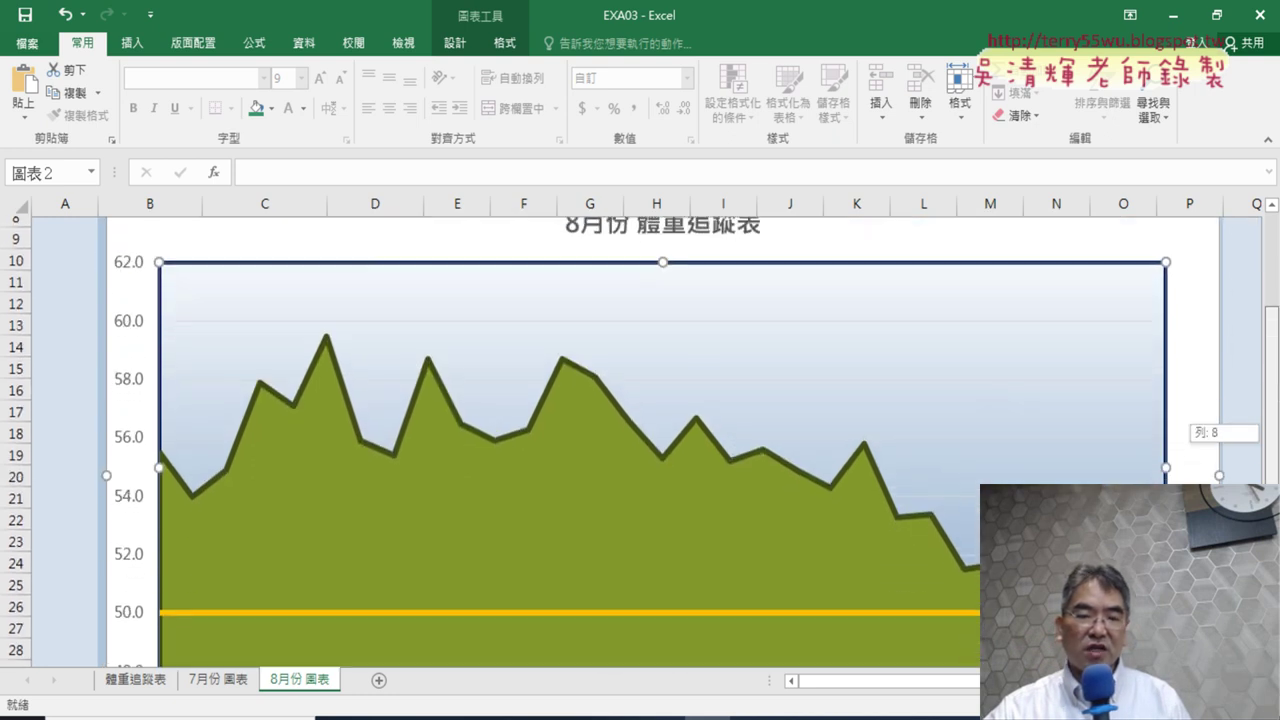
{"action": "left_click_drag", "start_coordinate": [1272, 432], "coordinate": [1272, 300]}
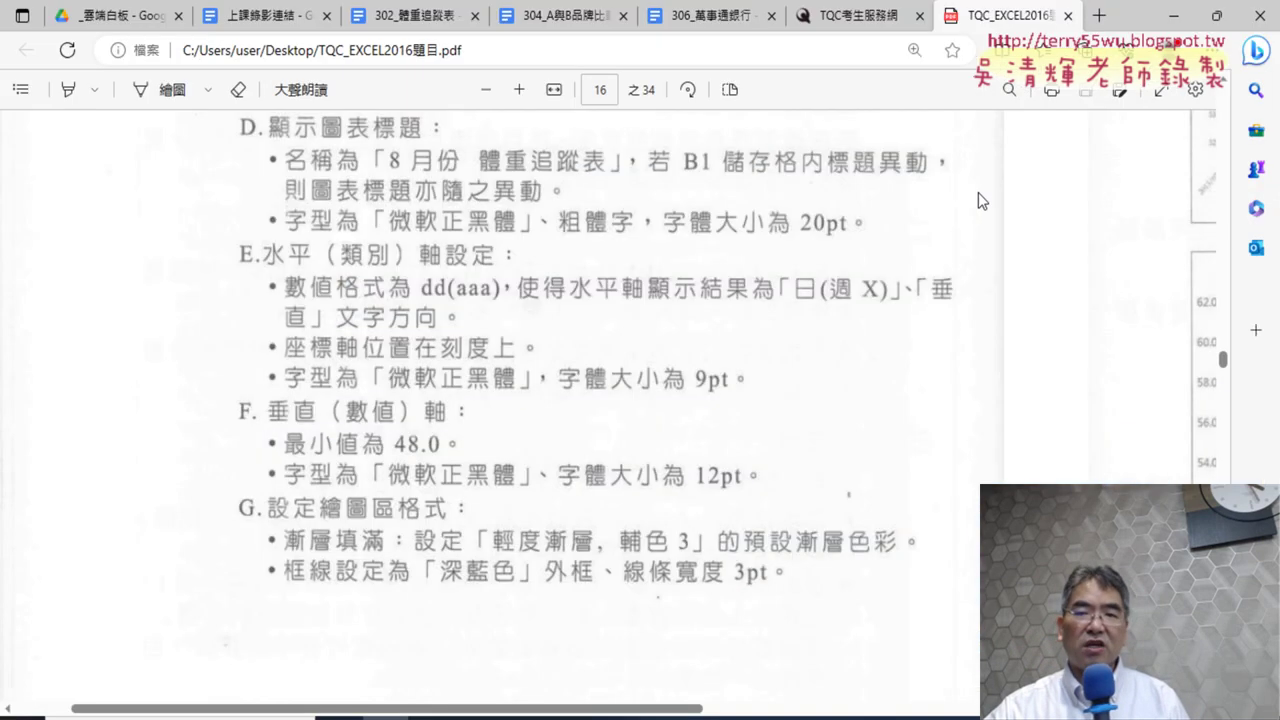
Scroll the PDF right to view the sample 8月份 chart, then return to Excel
{"action": "left_click", "coordinate": [1160, 17]}
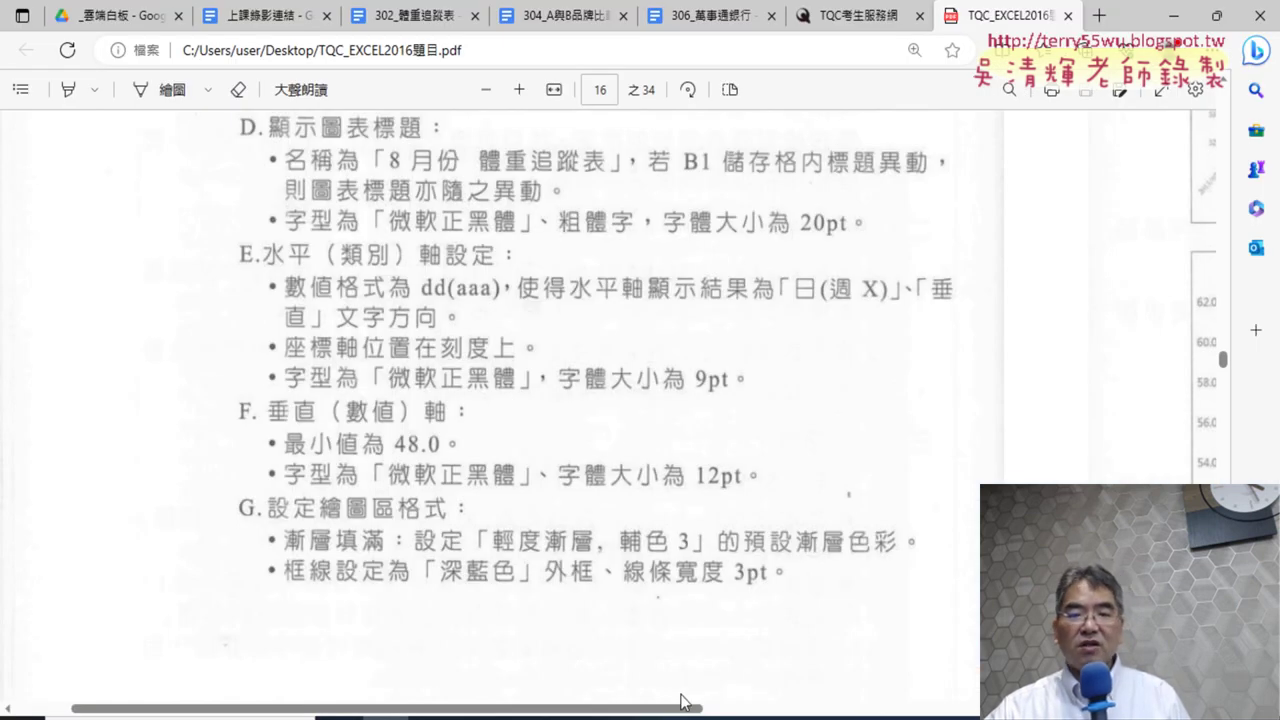
{"action": "left_click_drag", "start_coordinate": [668, 708], "coordinate": [1098, 708]}
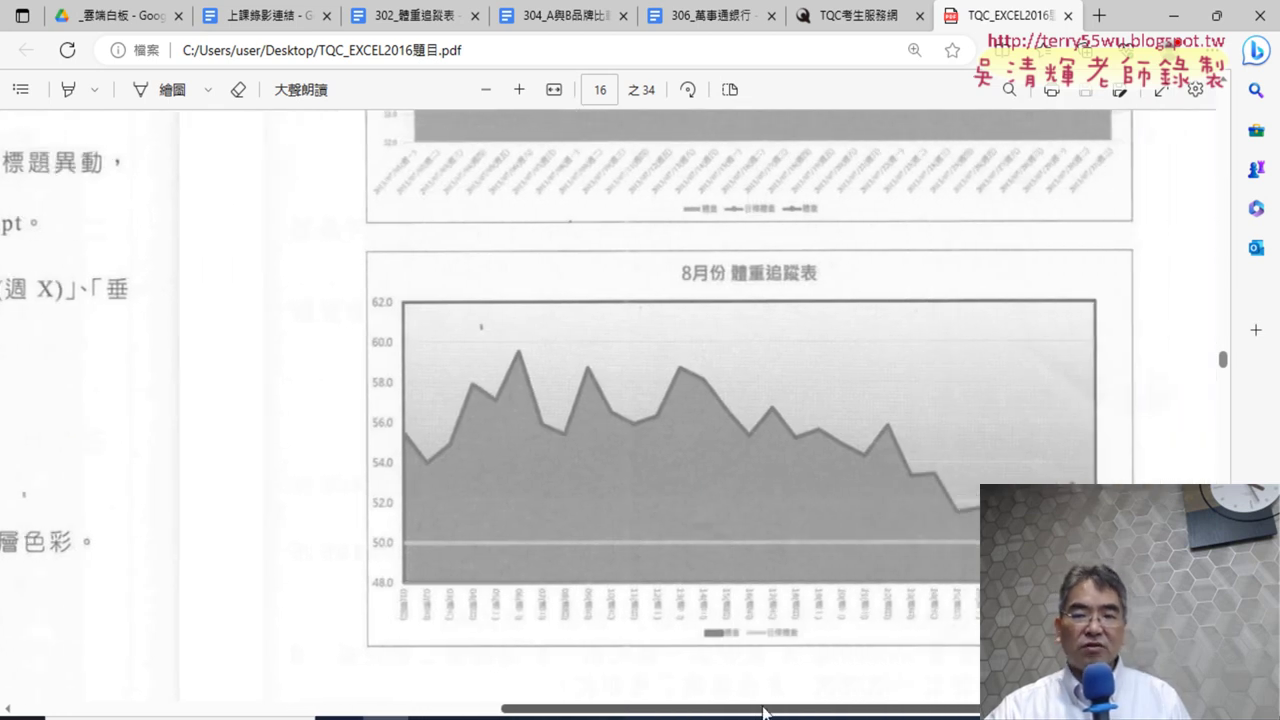
{"action": "left_click", "coordinate": [1173, 15]}
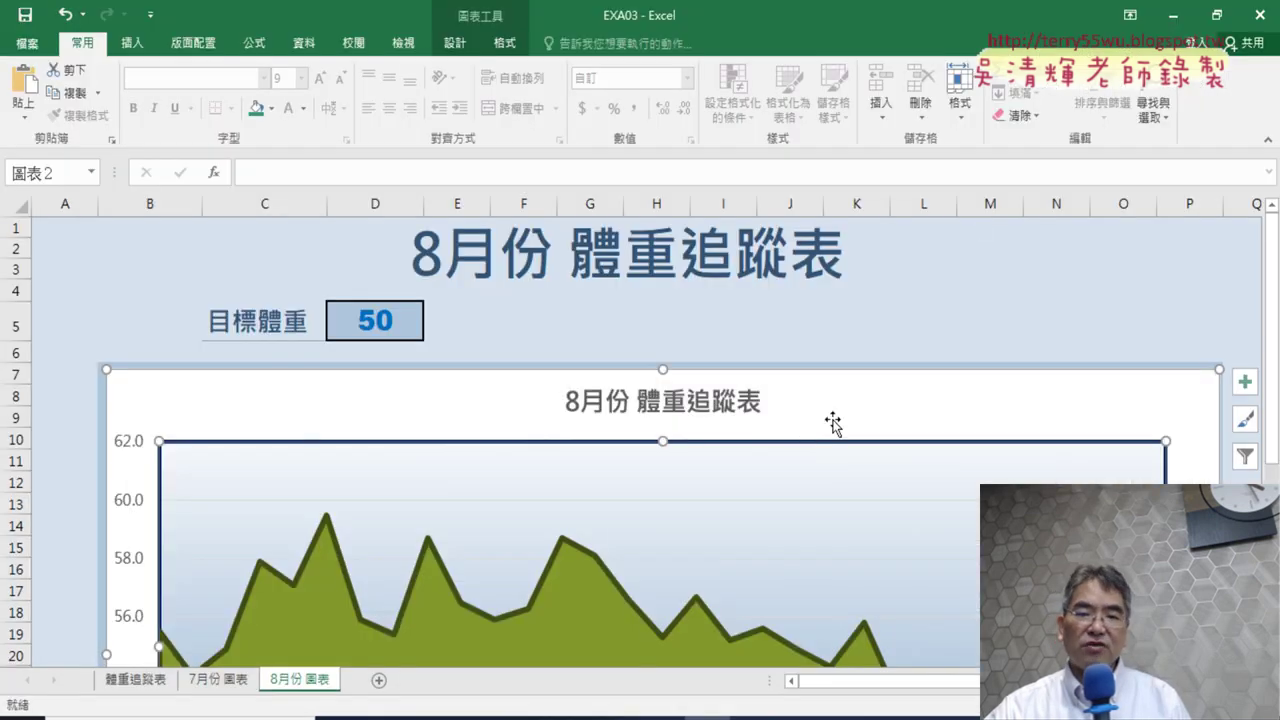
Open 座標軸格式 (Format Axis) for the chart's vertical axis
{"action": "scroll", "coordinate": [833, 424], "scroll_direction": "down", "scroll_amount": 4}
{"action": "scroll", "coordinate": [851, 400], "scroll_direction": "down", "scroll_amount": 3}
{"action": "scroll", "coordinate": [464, 376], "scroll_direction": "up", "scroll_amount": 1}
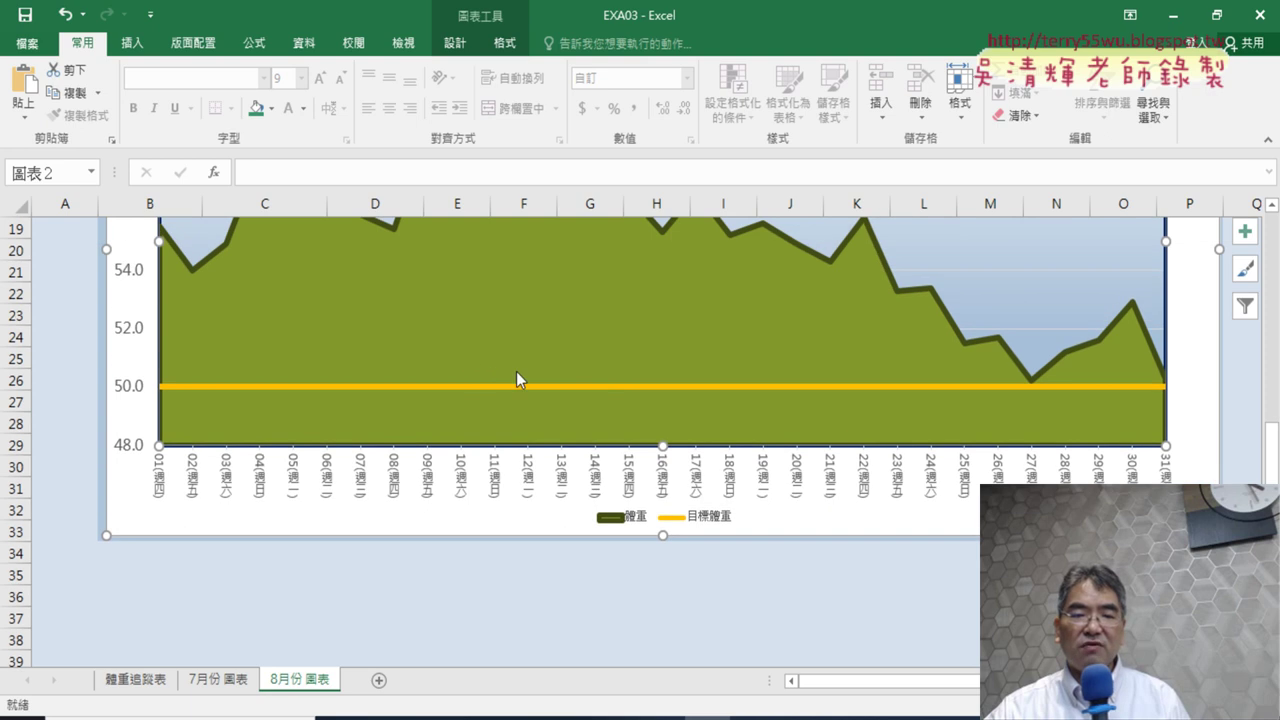
{"action": "scroll", "coordinate": [530, 380], "scroll_direction": "up", "scroll_amount": 1}
{"action": "right_click", "coordinate": [130, 398]}
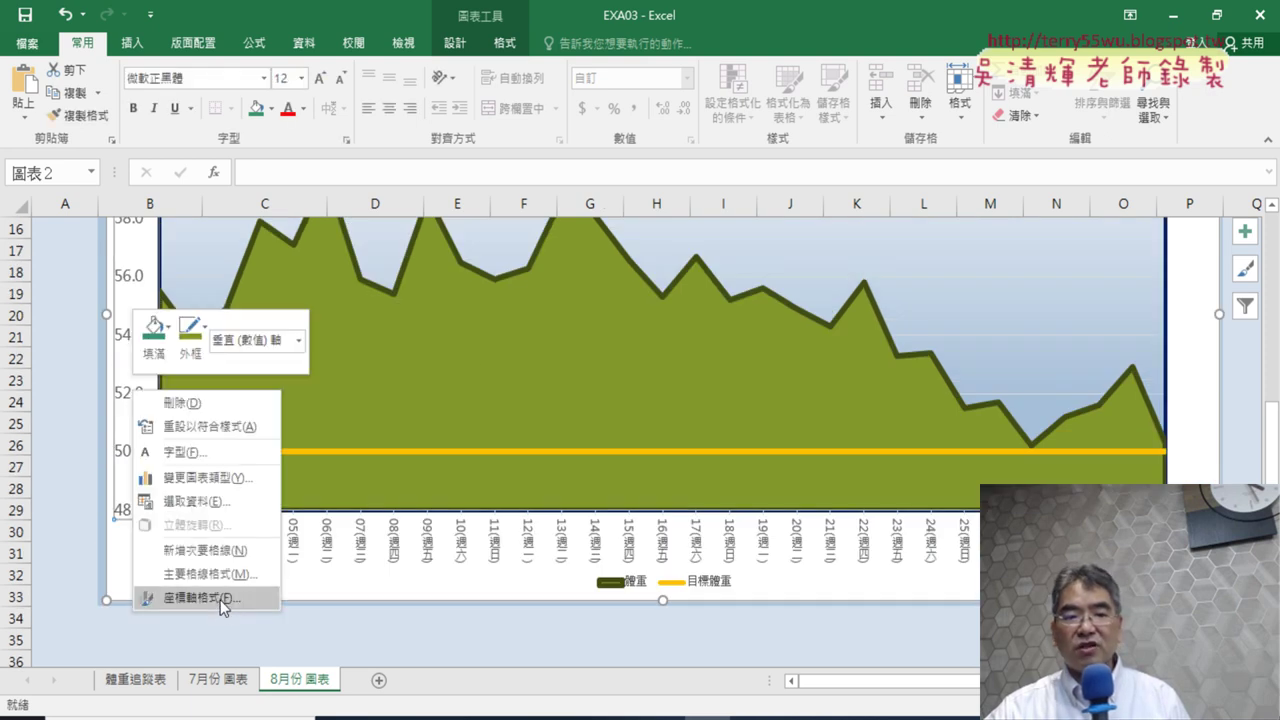
{"action": "left_click", "coordinate": [220, 598]}
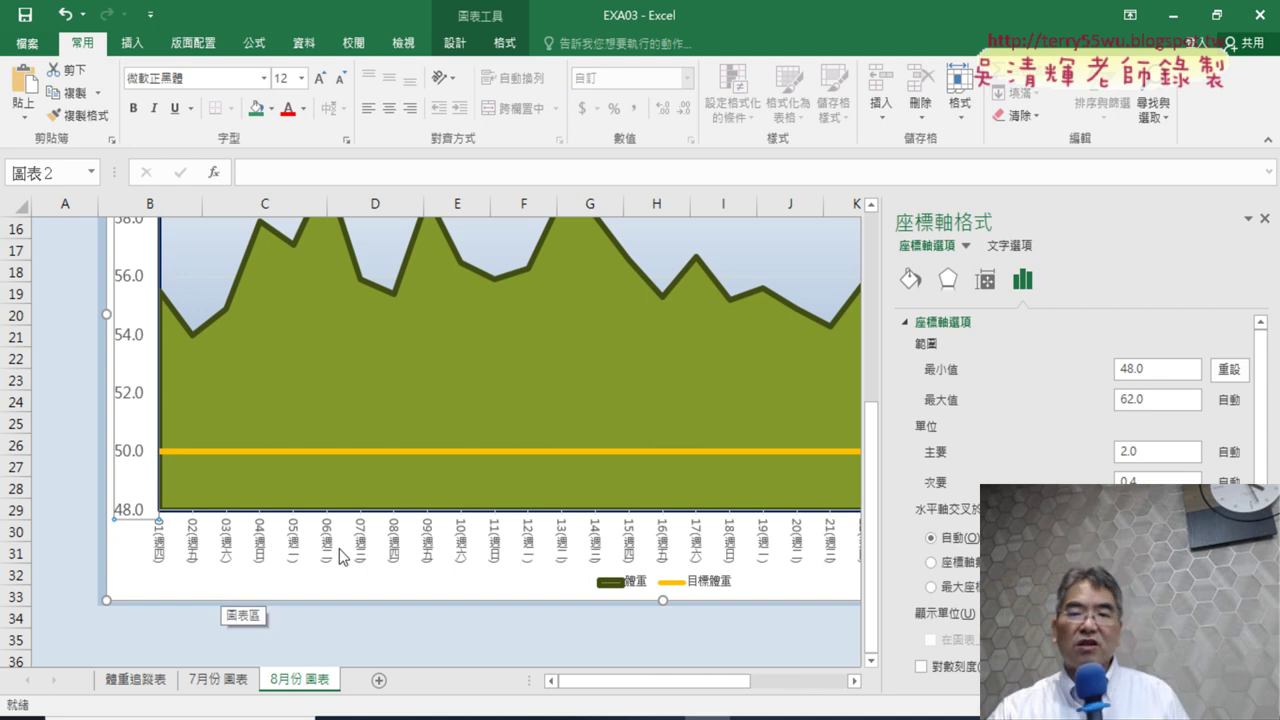
Browse the axis Fill & Line, Effects and Size & Properties settings
{"action": "left_click", "coordinate": [908, 283]}
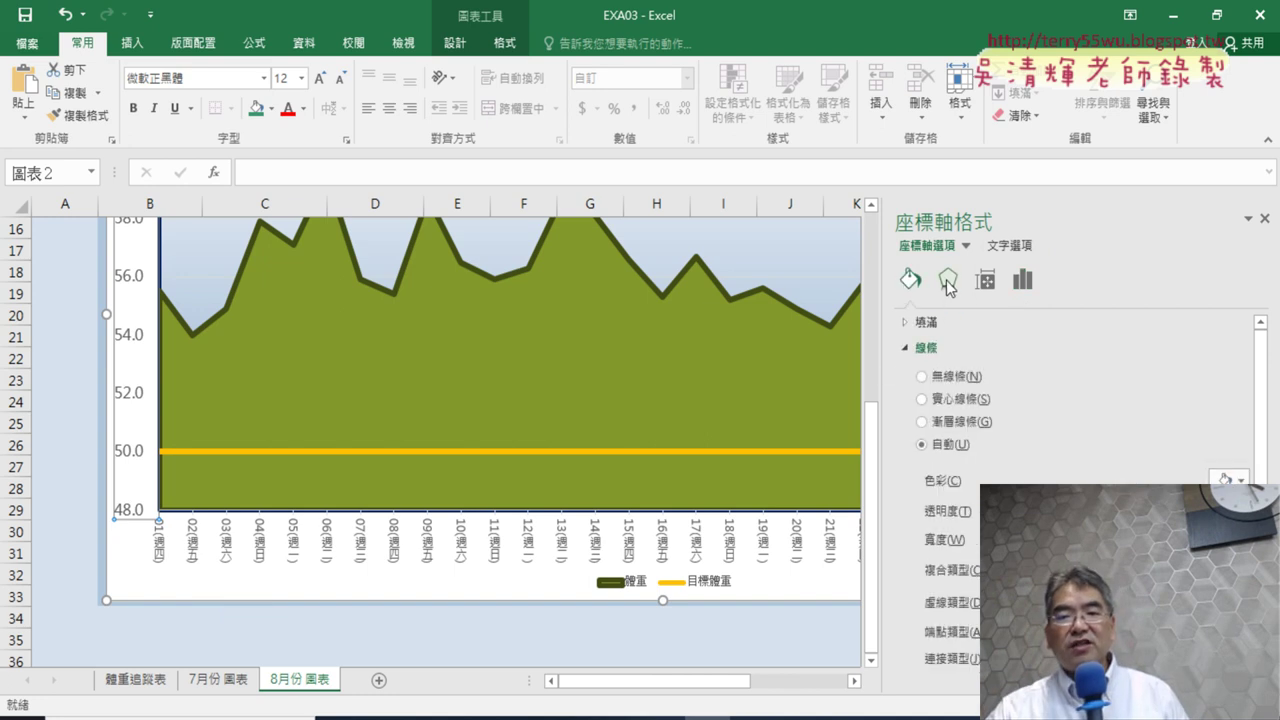
{"action": "left_click", "coordinate": [948, 287]}
{"action": "left_click", "coordinate": [914, 286]}
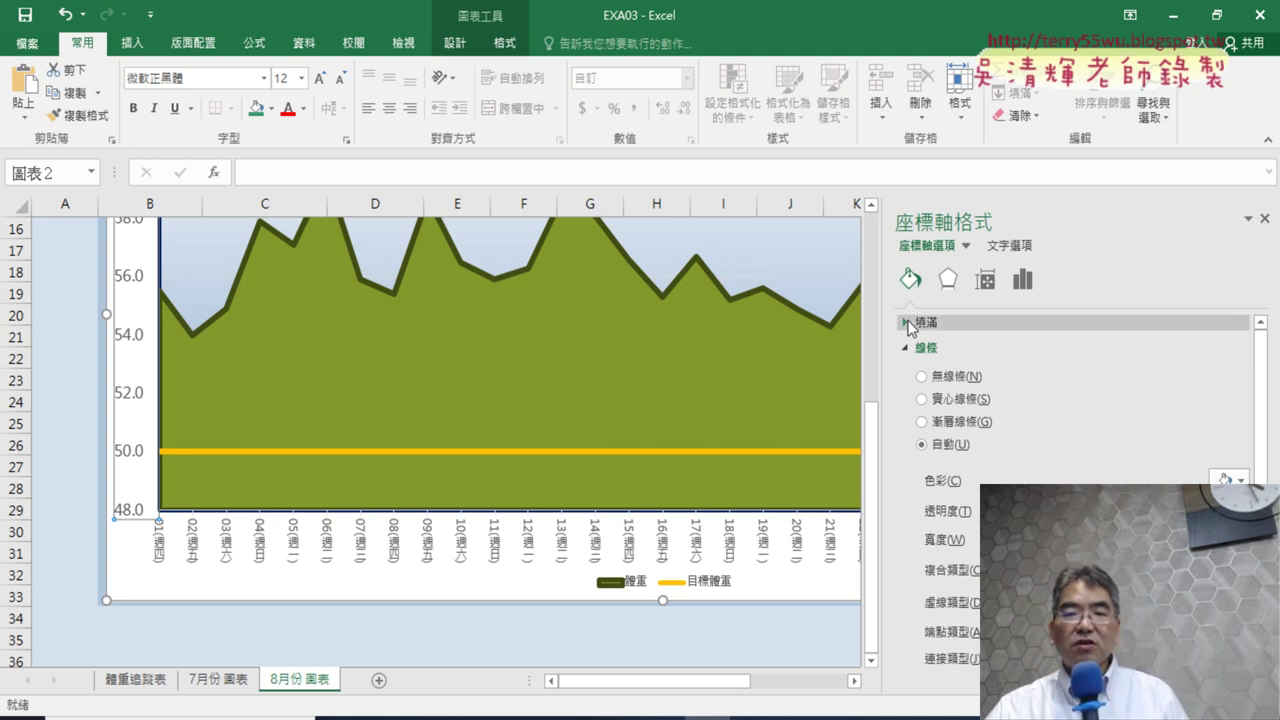
{"action": "left_click", "coordinate": [910, 347]}
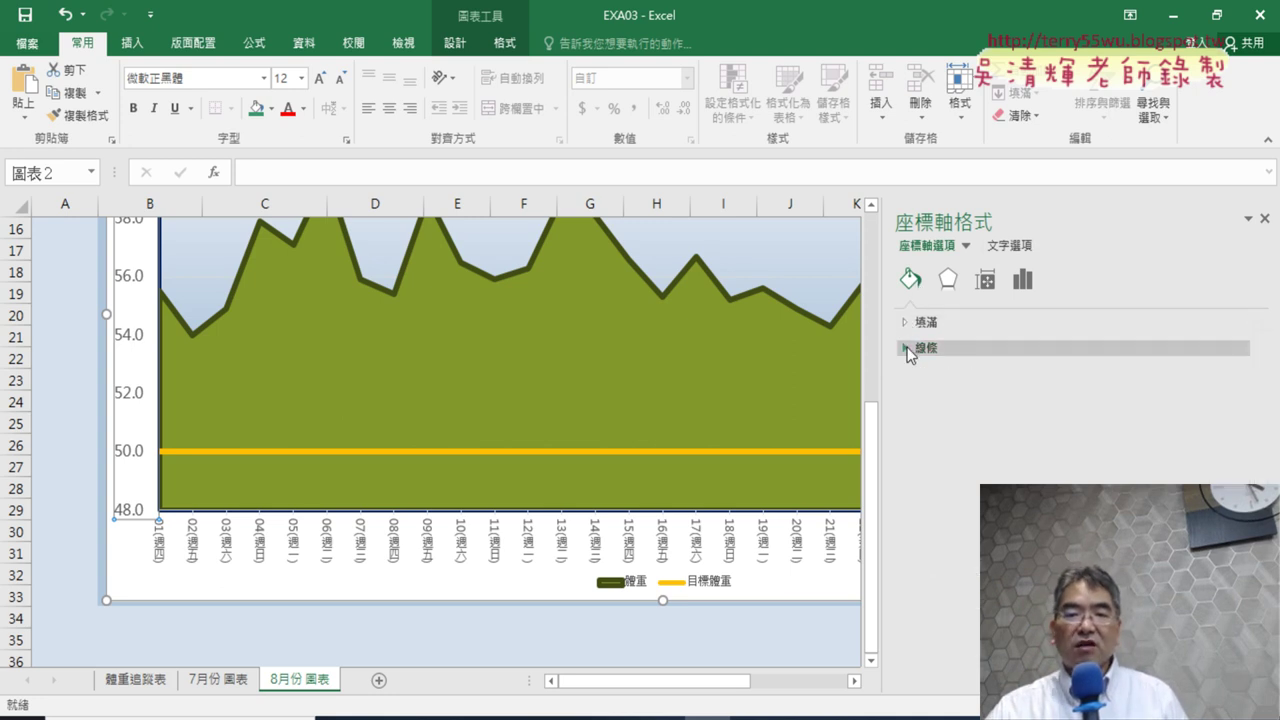
{"action": "left_click", "coordinate": [952, 284]}
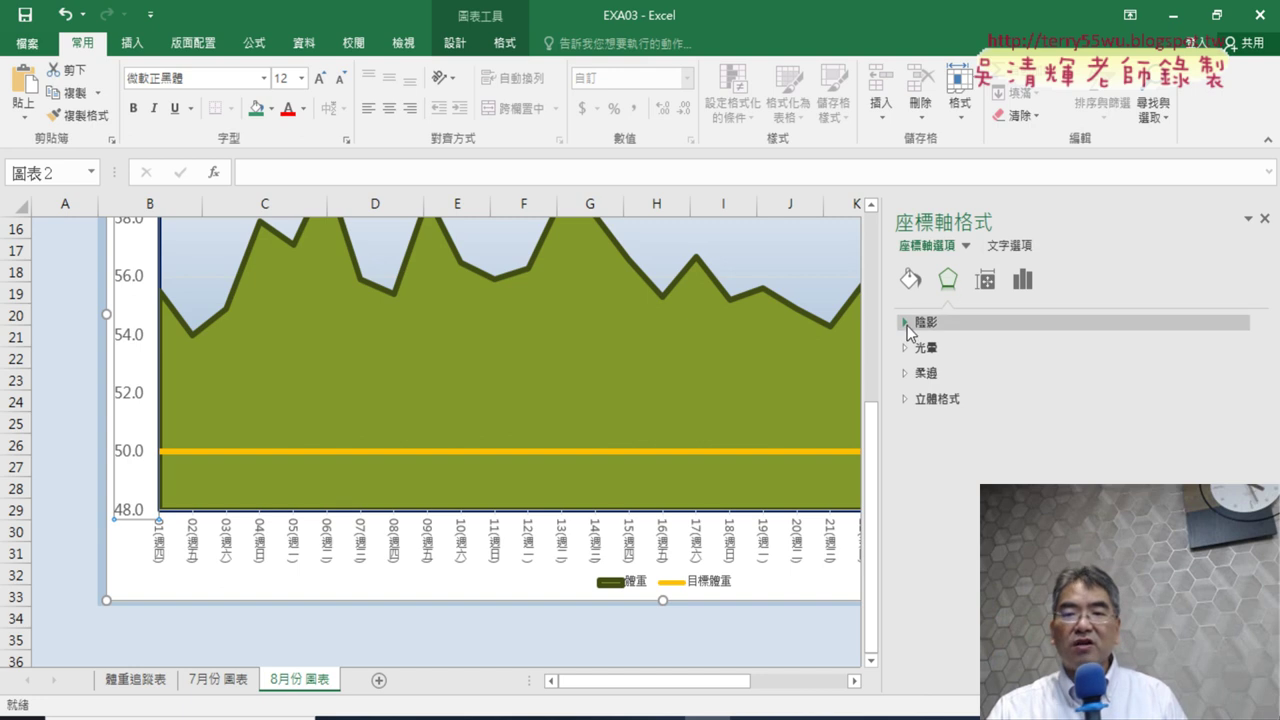
{"action": "left_click", "coordinate": [990, 283]}
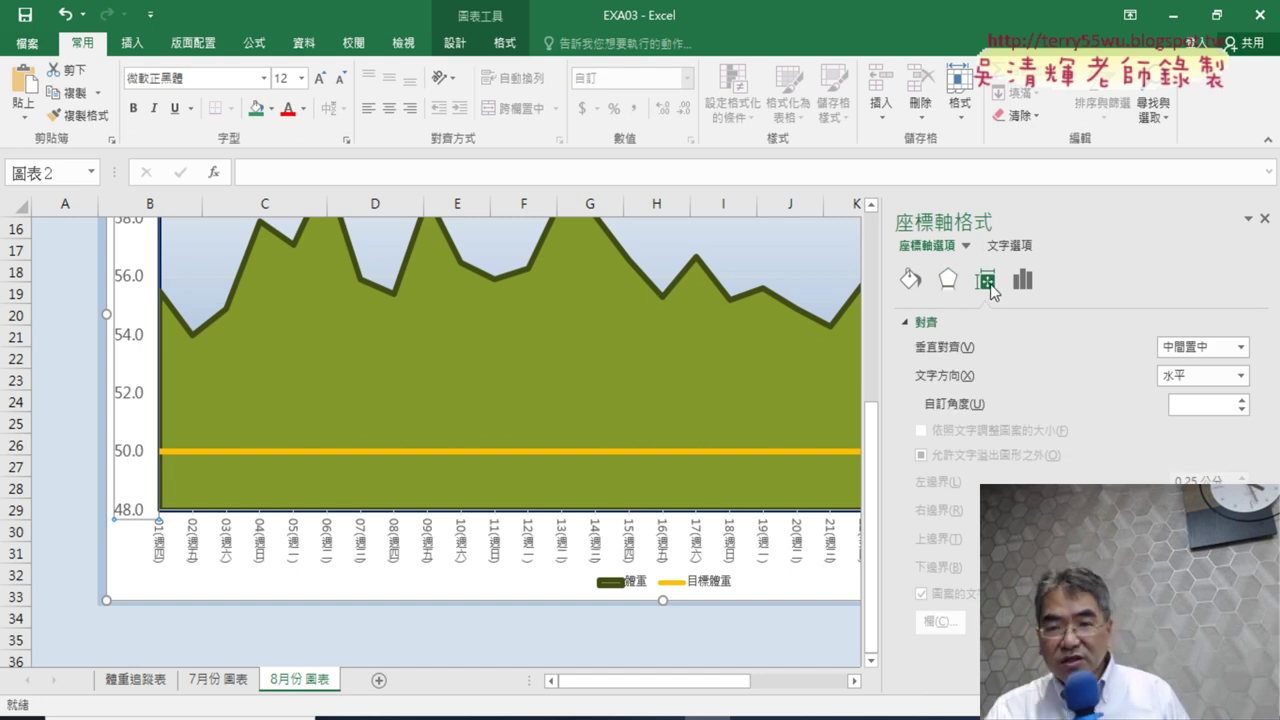
Compare the 體重 series with the vertical axis, ending on axis bounds 48.0–62.0
{"action": "left_click", "coordinate": [903, 325]}
{"action": "left_click", "coordinate": [905, 324]}
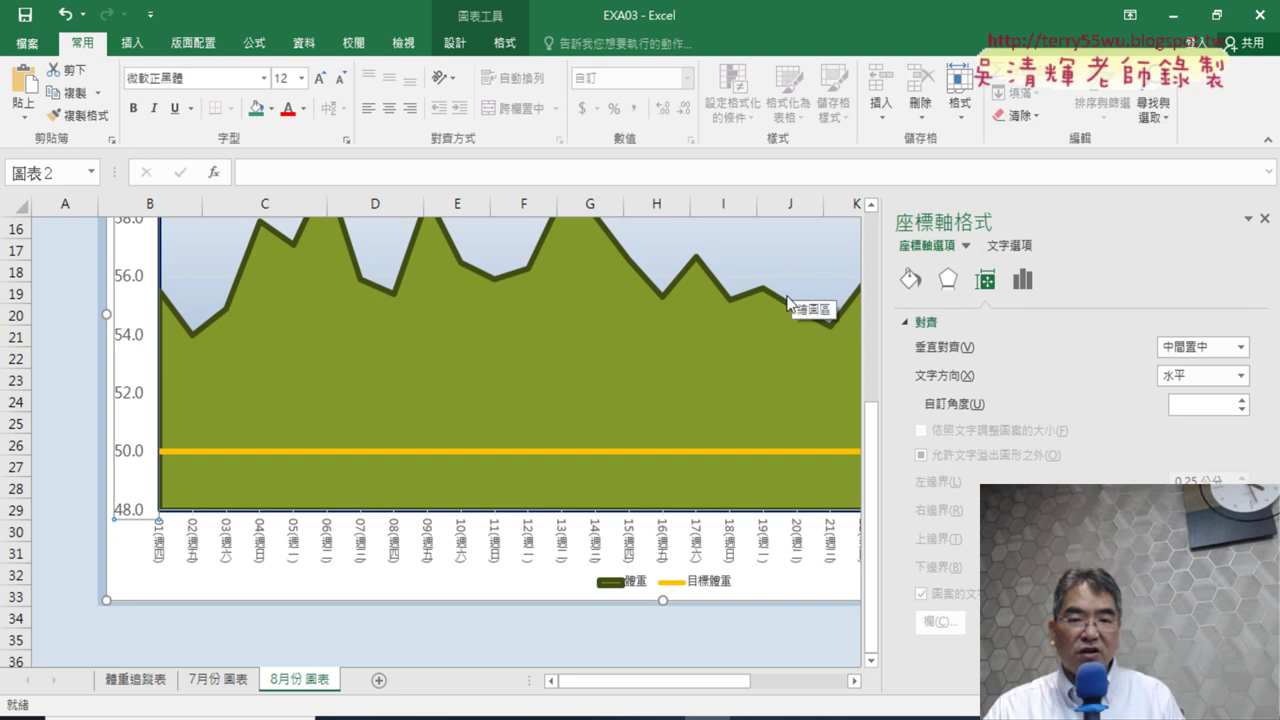
{"action": "left_click", "coordinate": [747, 308]}
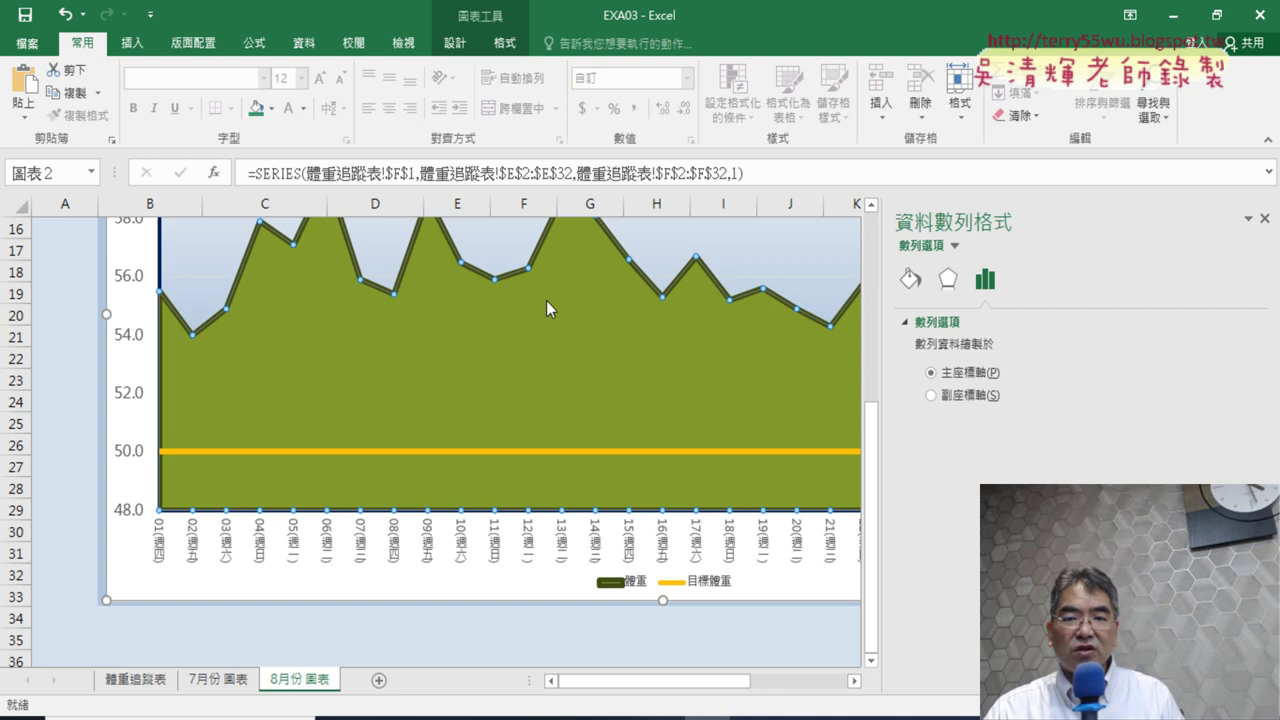
{"action": "left_click", "coordinate": [127, 284]}
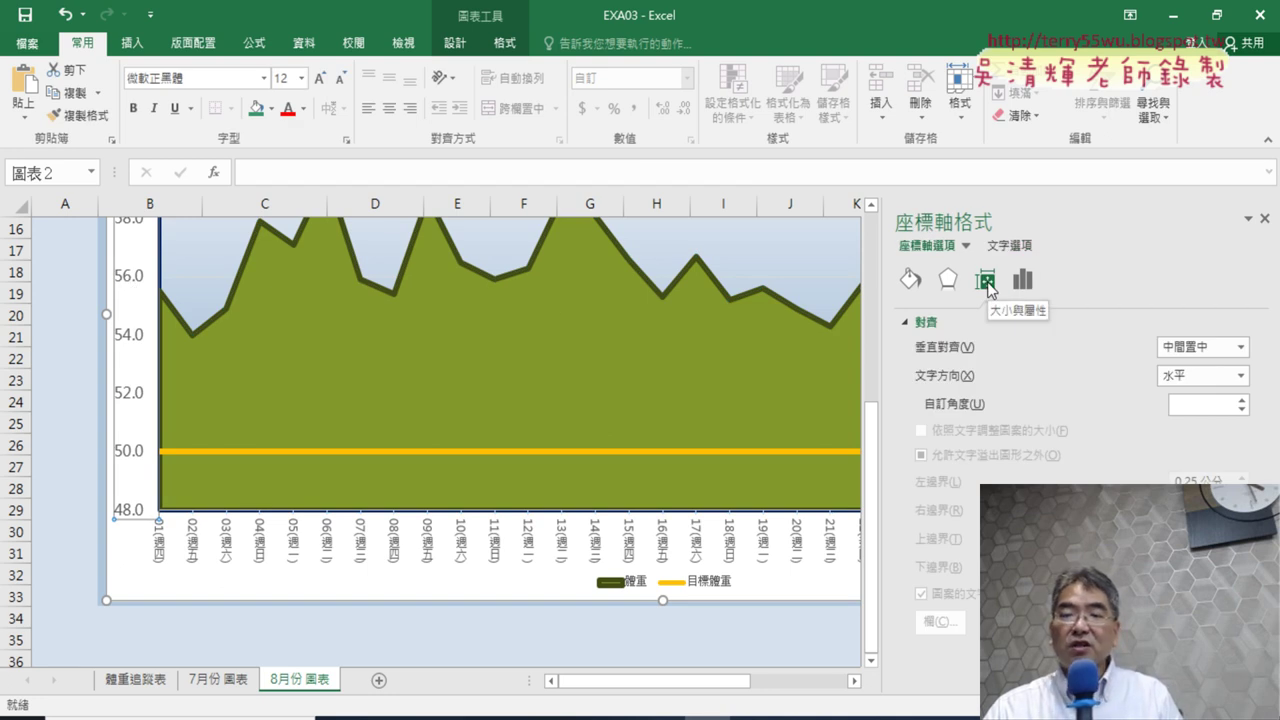
{"action": "left_click", "coordinate": [581, 302]}
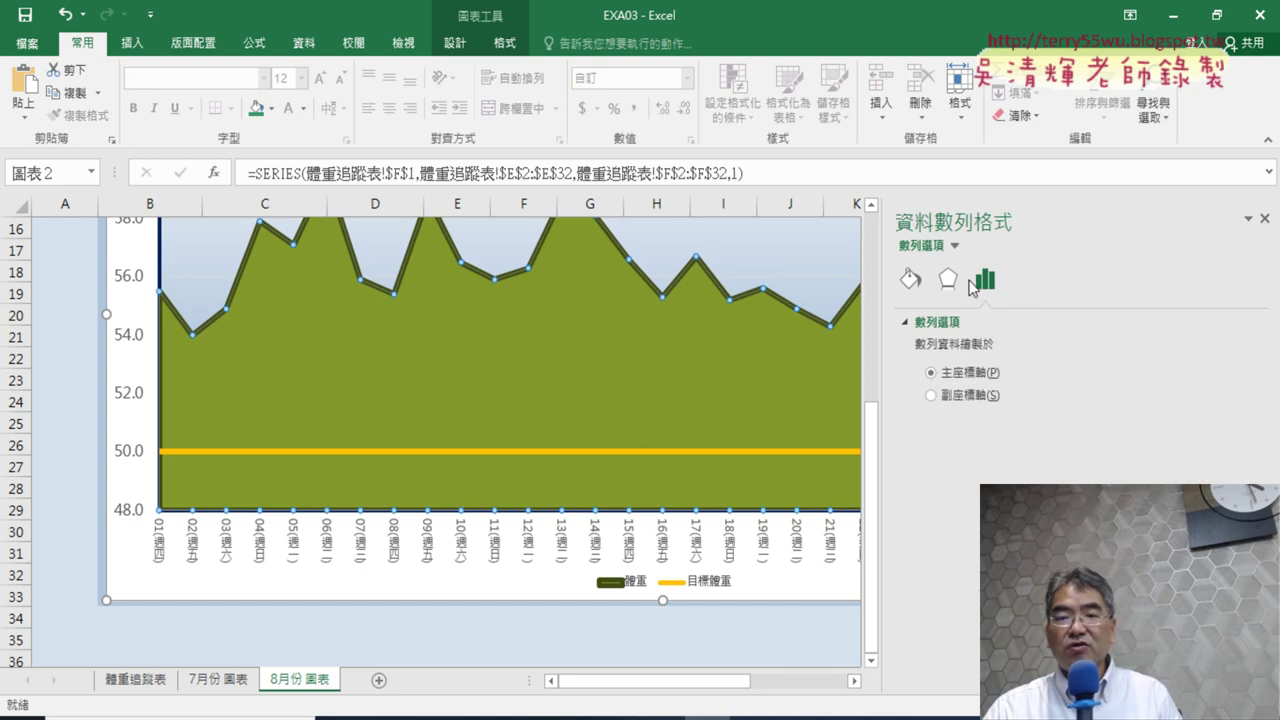
{"action": "left_click", "coordinate": [141, 282]}
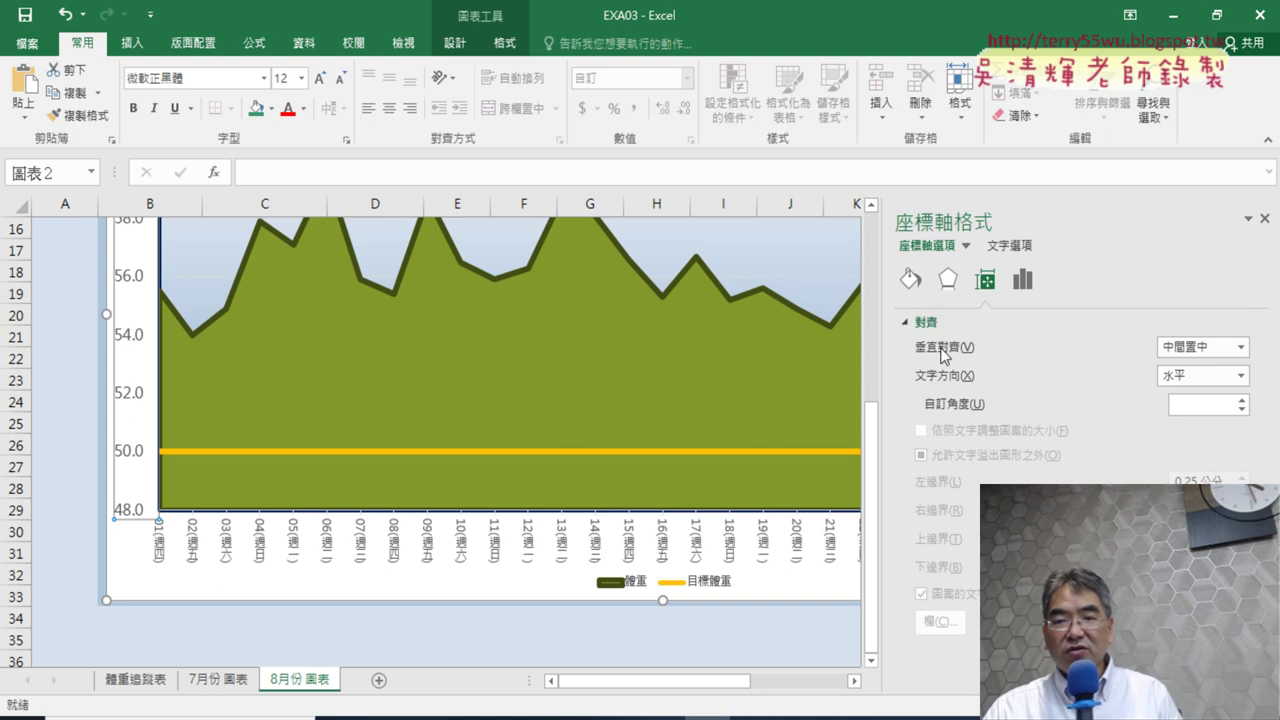
{"action": "left_click", "coordinate": [909, 324]}
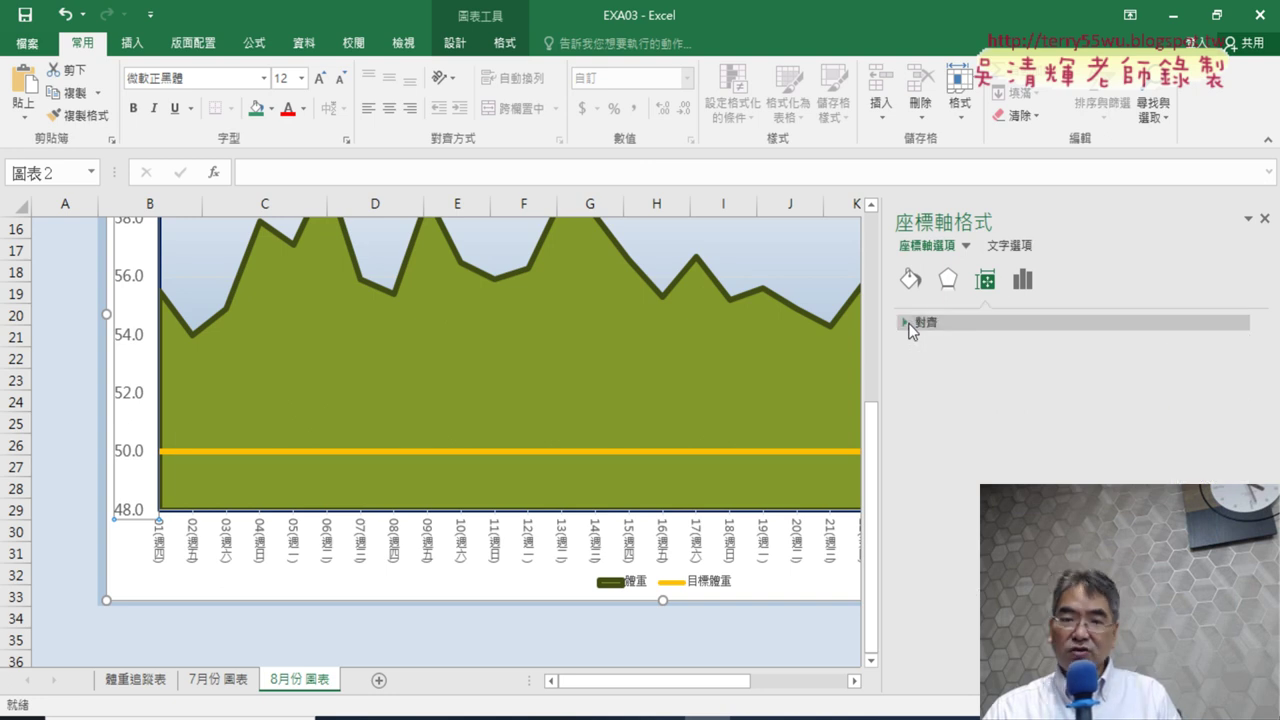
{"action": "left_click", "coordinate": [902, 324]}
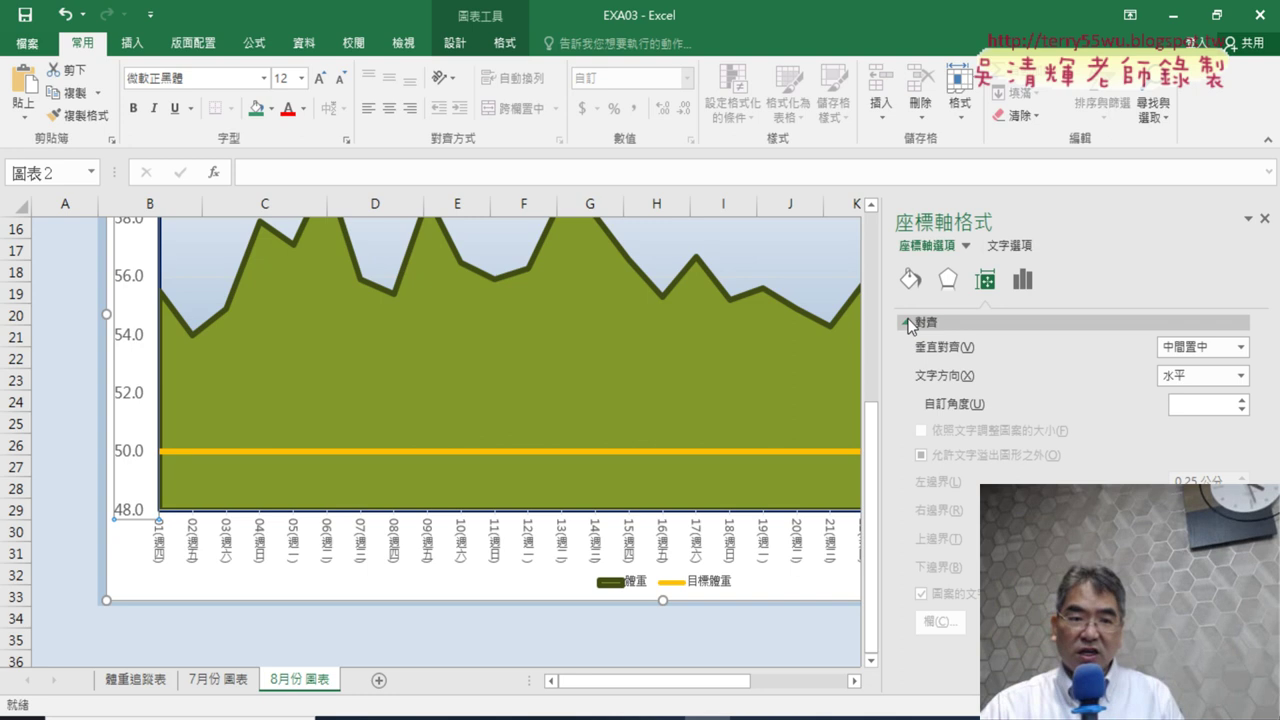
{"action": "left_click", "coordinate": [1024, 282]}
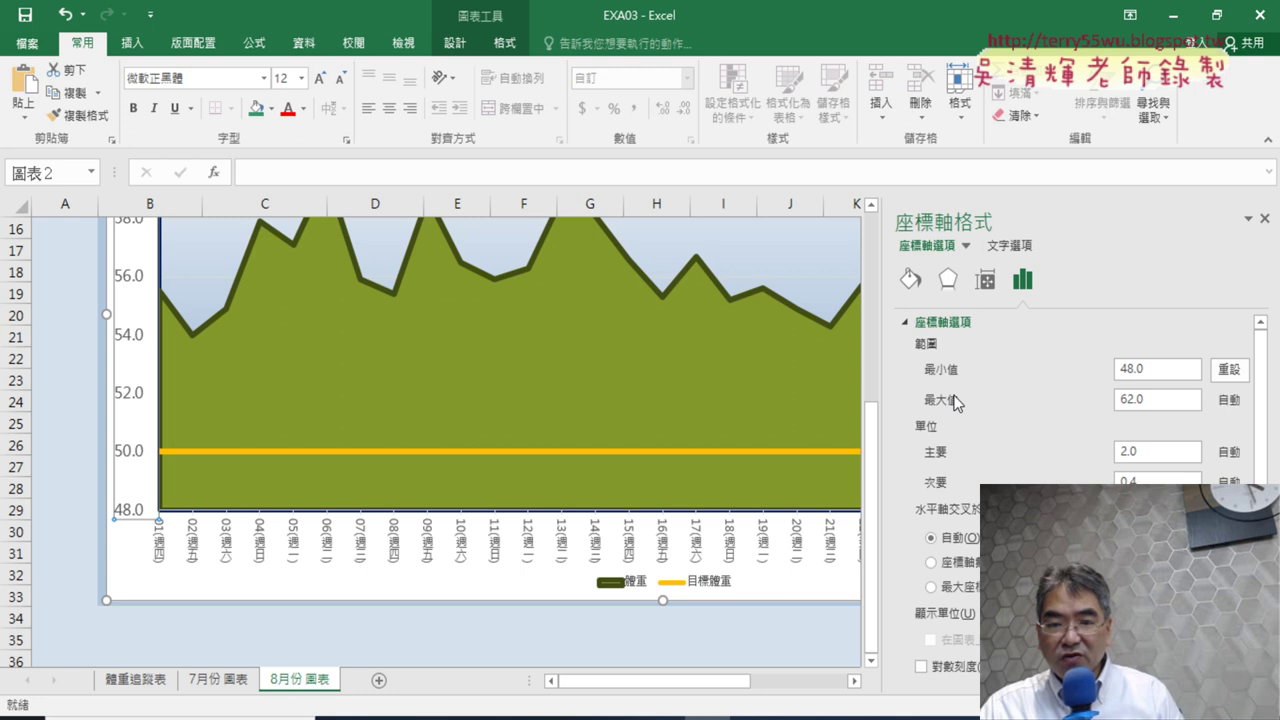
Review the axis label position, tick marks and custom 0.0 number format
{"action": "scroll", "coordinate": [963, 456], "scroll_direction": "down", "scroll_amount": 1}
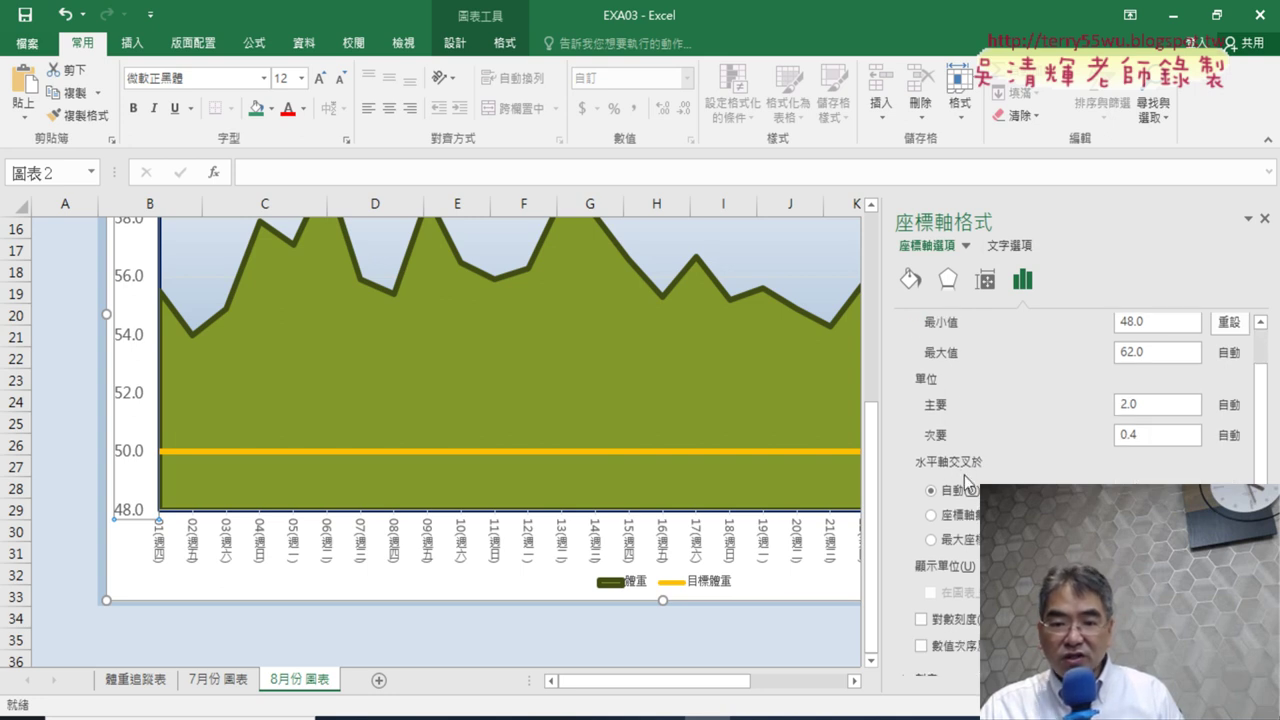
{"action": "scroll", "coordinate": [966, 530], "scroll_direction": "down", "scroll_amount": 1}
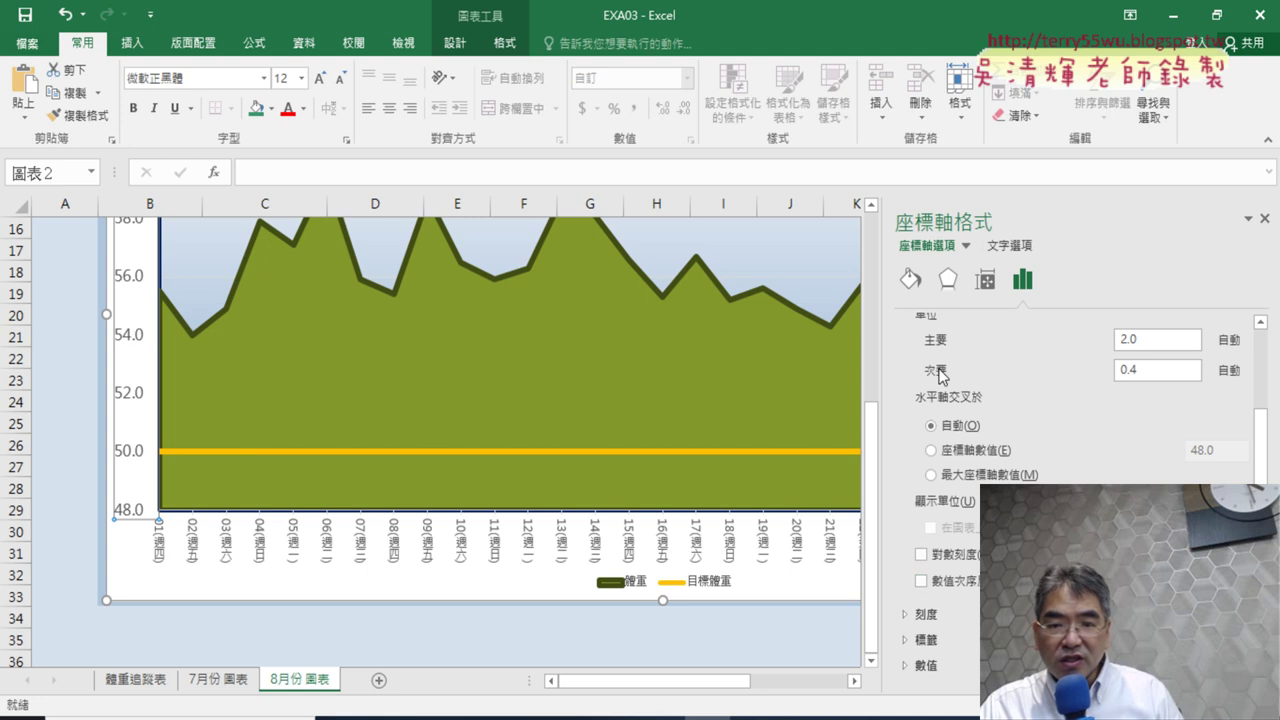
{"action": "scroll", "coordinate": [940, 375], "scroll_direction": "up", "scroll_amount": 2}
{"action": "left_click", "coordinate": [920, 322]}
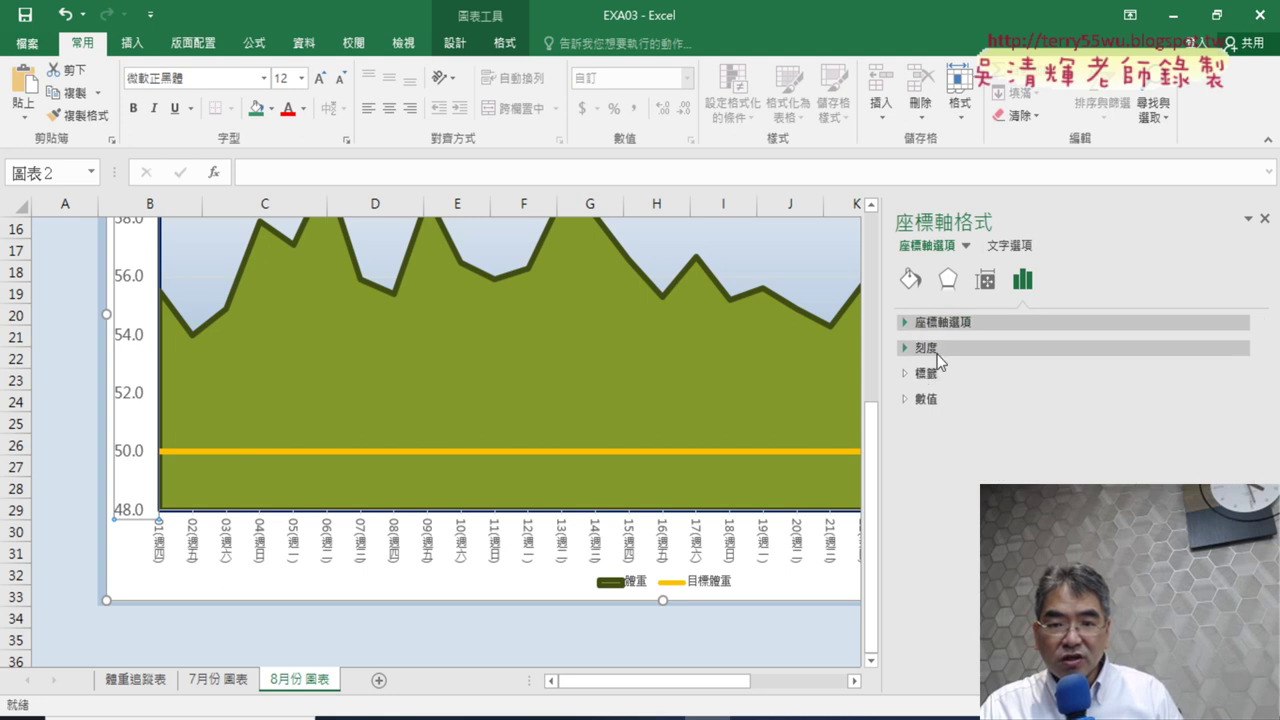
{"action": "left_click", "coordinate": [908, 376]}
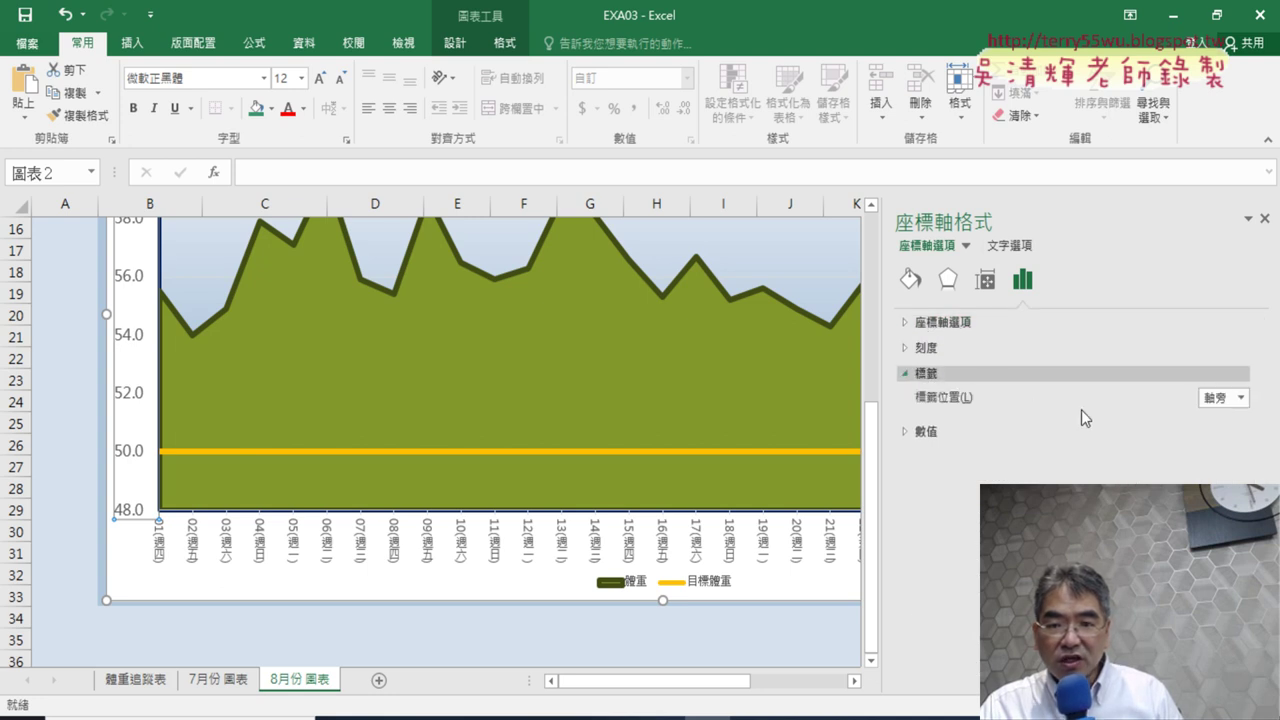
{"action": "left_click", "coordinate": [1222, 398]}
{"action": "left_click", "coordinate": [1220, 412]}
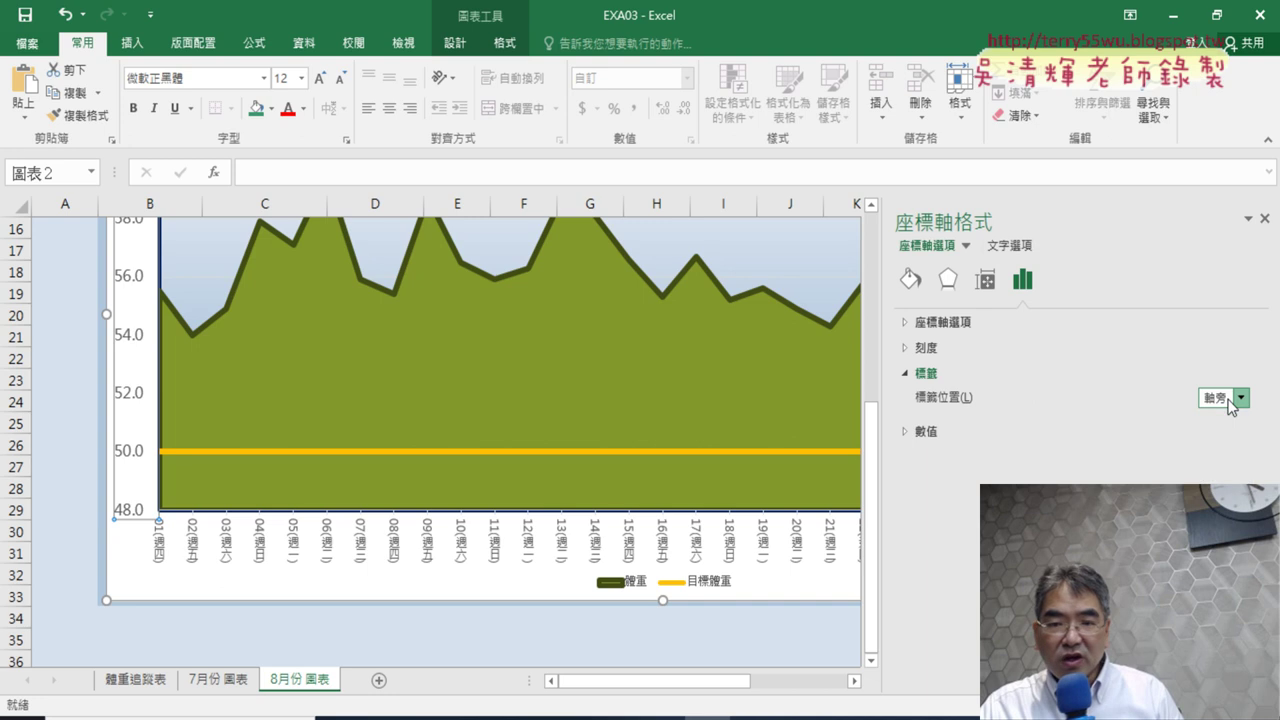
{"action": "left_click", "coordinate": [906, 350]}
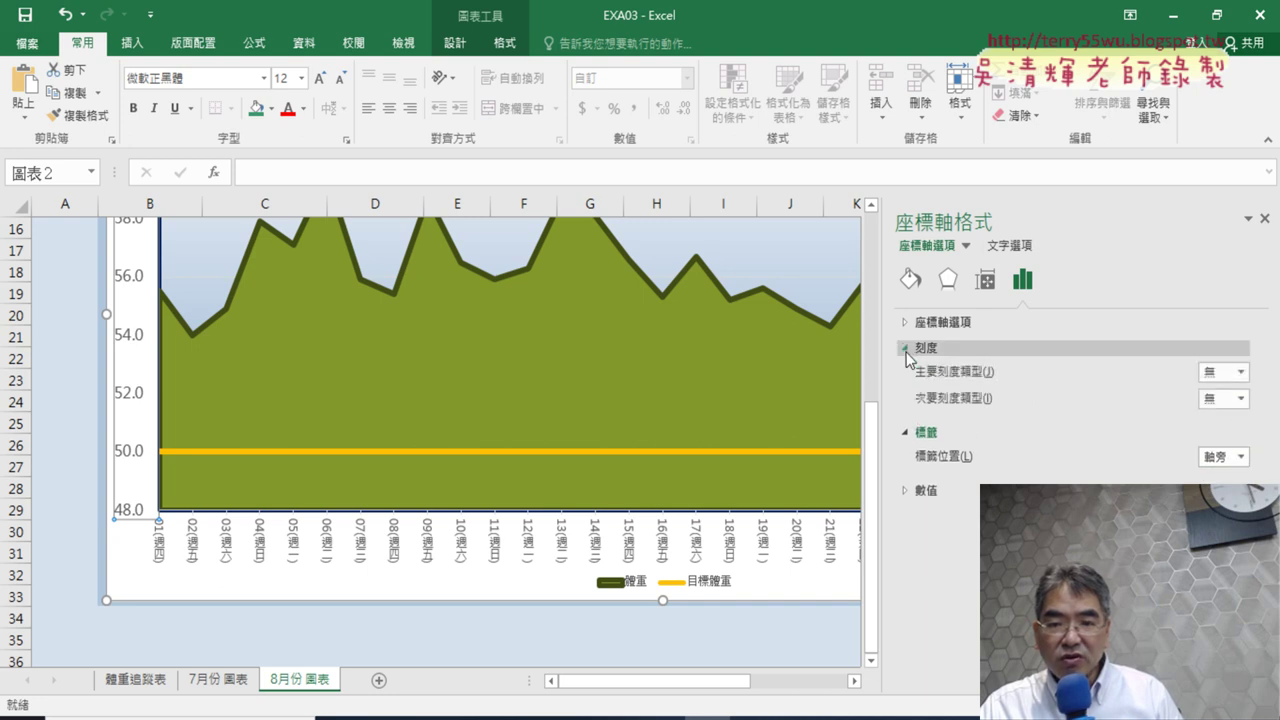
{"action": "left_click", "coordinate": [906, 348]}
{"action": "left_click", "coordinate": [906, 373]}
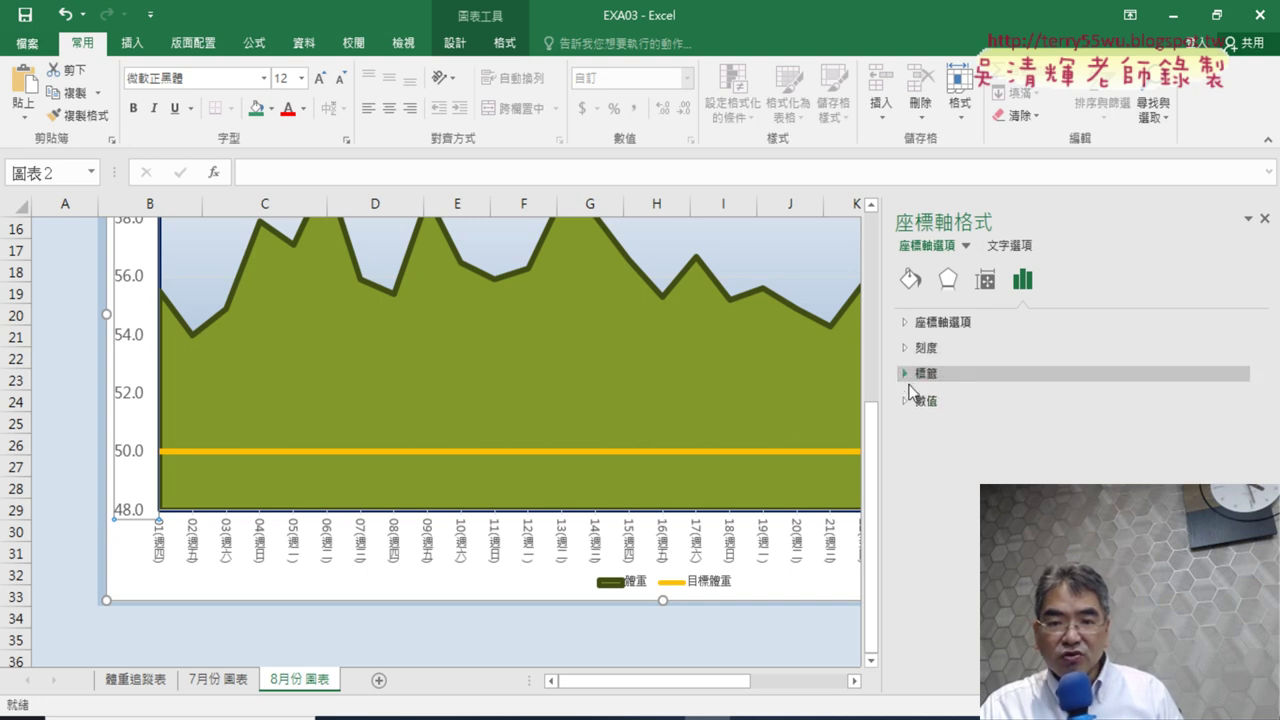
{"action": "left_click", "coordinate": [904, 398]}
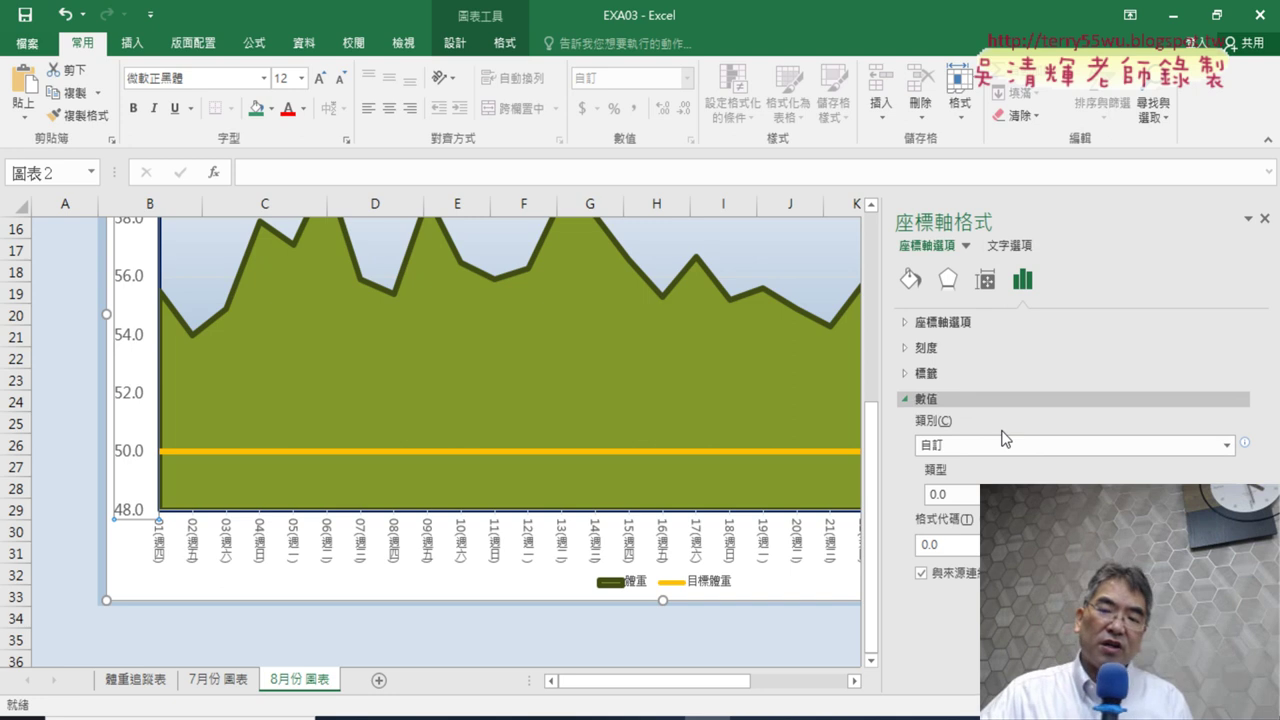